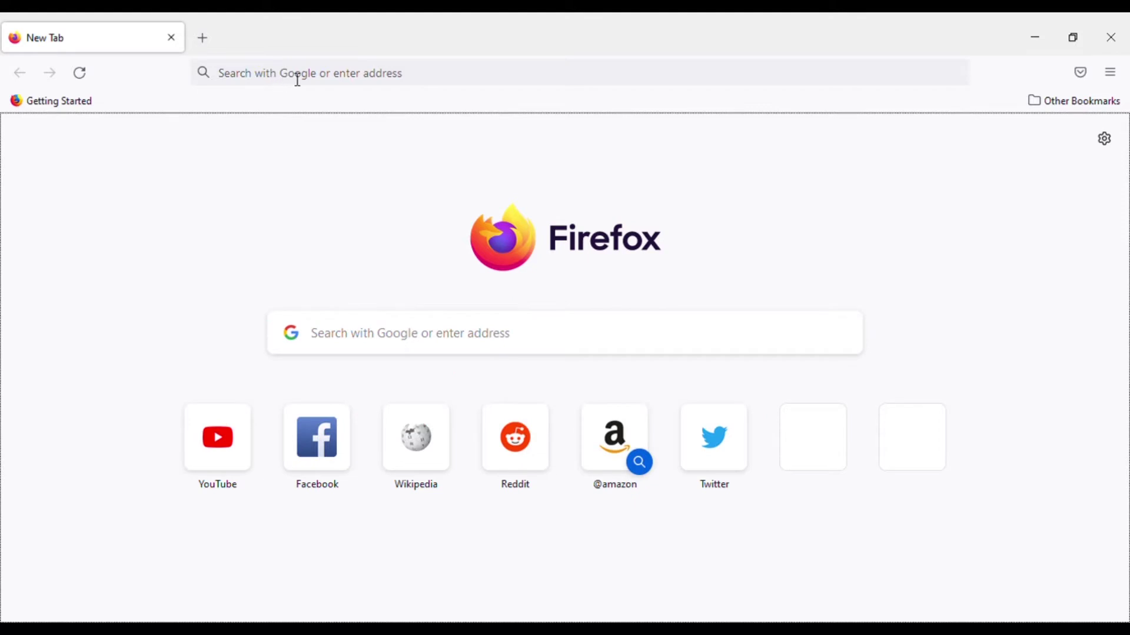
# Search the web for "metamask" and open the official metamask.io site from the results.
pyautogui.click(301, 79)
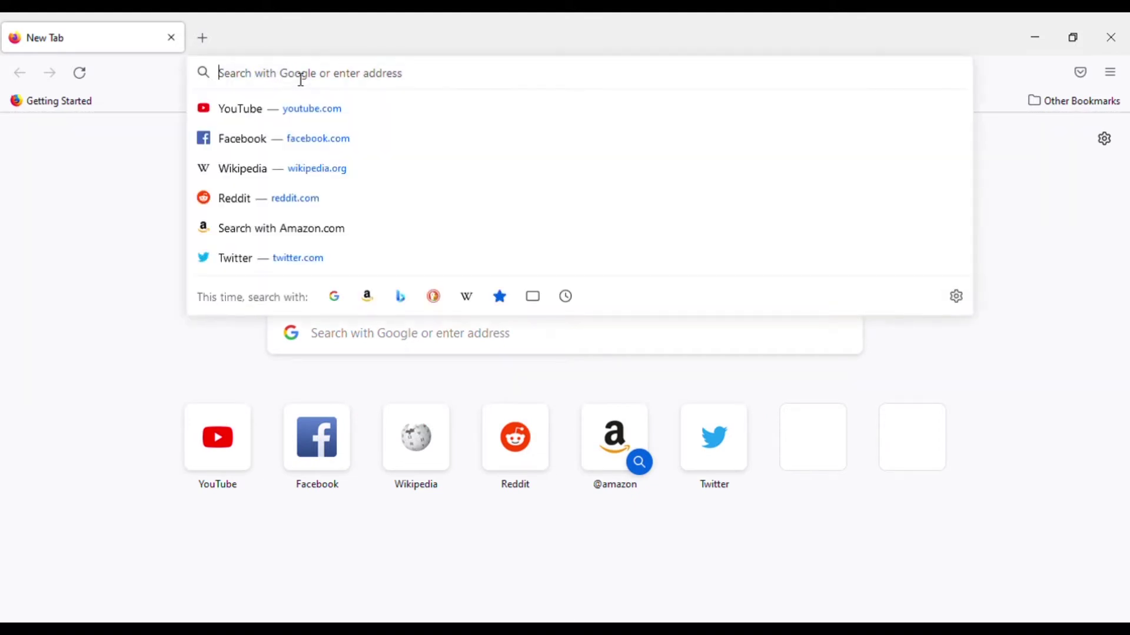
pyautogui.write('meta')
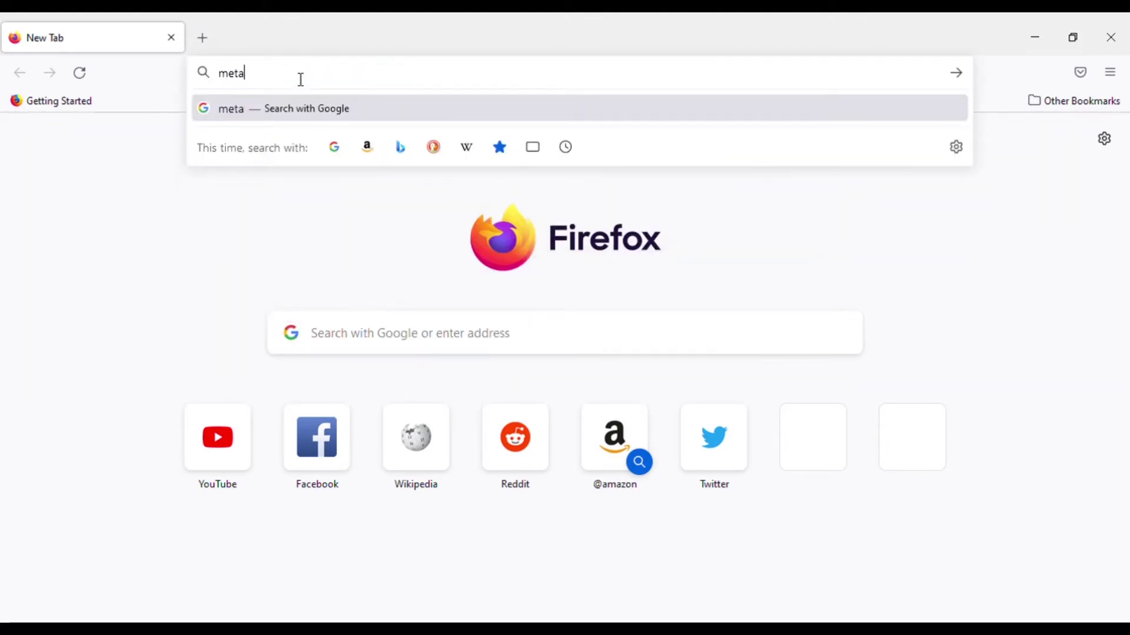
pyautogui.write('mask')
pyautogui.press('Return')
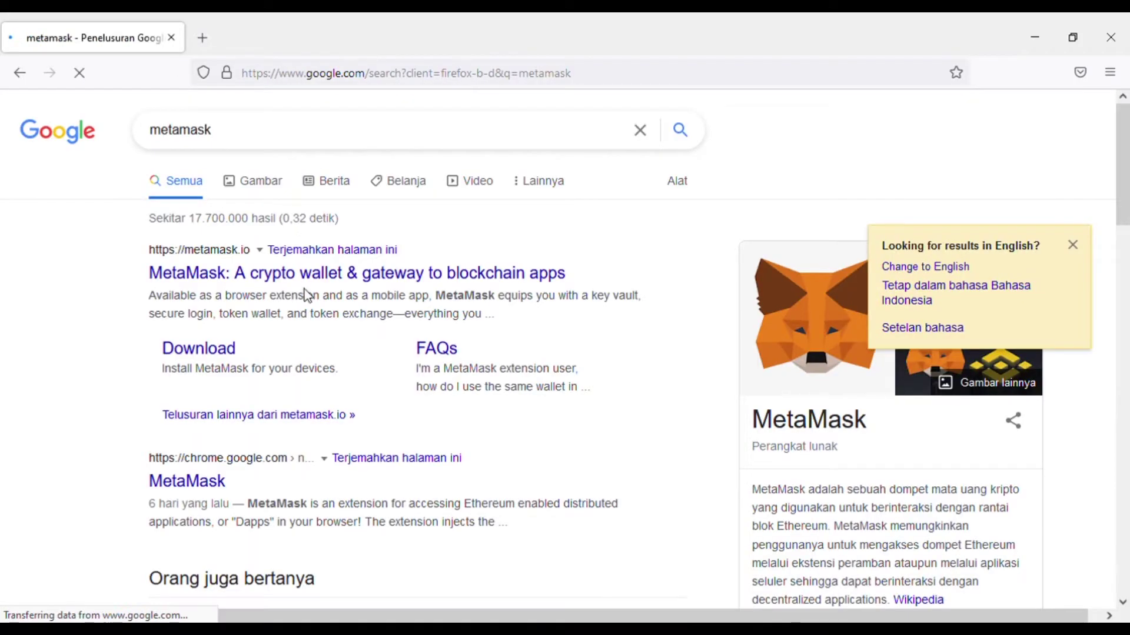
pyautogui.click(312, 279)
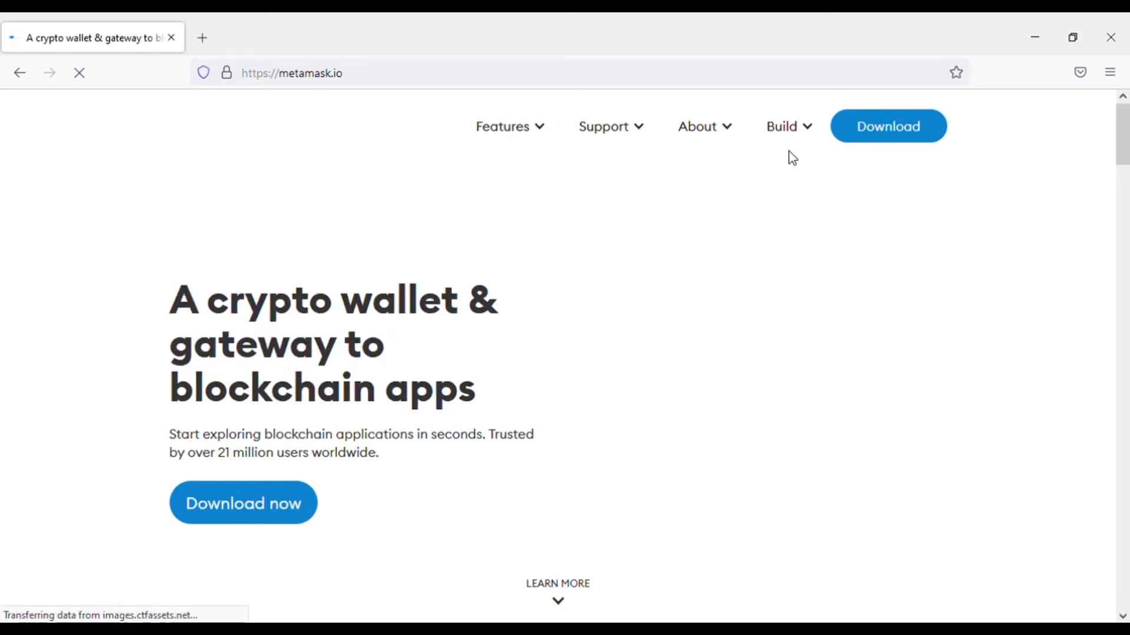
# Go to MetaMask's download page and open the Firefox add-on listing for the extension.
pyautogui.scroll(-2, 447, 327)
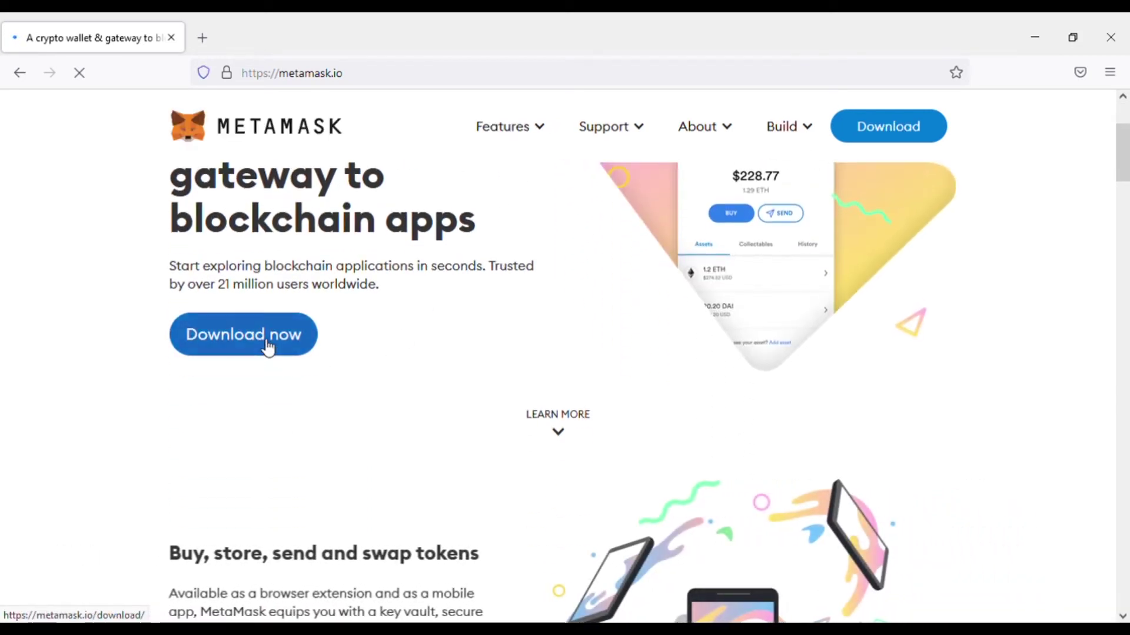
pyautogui.click(265, 346)
pyautogui.scroll(-3, 497, 373)
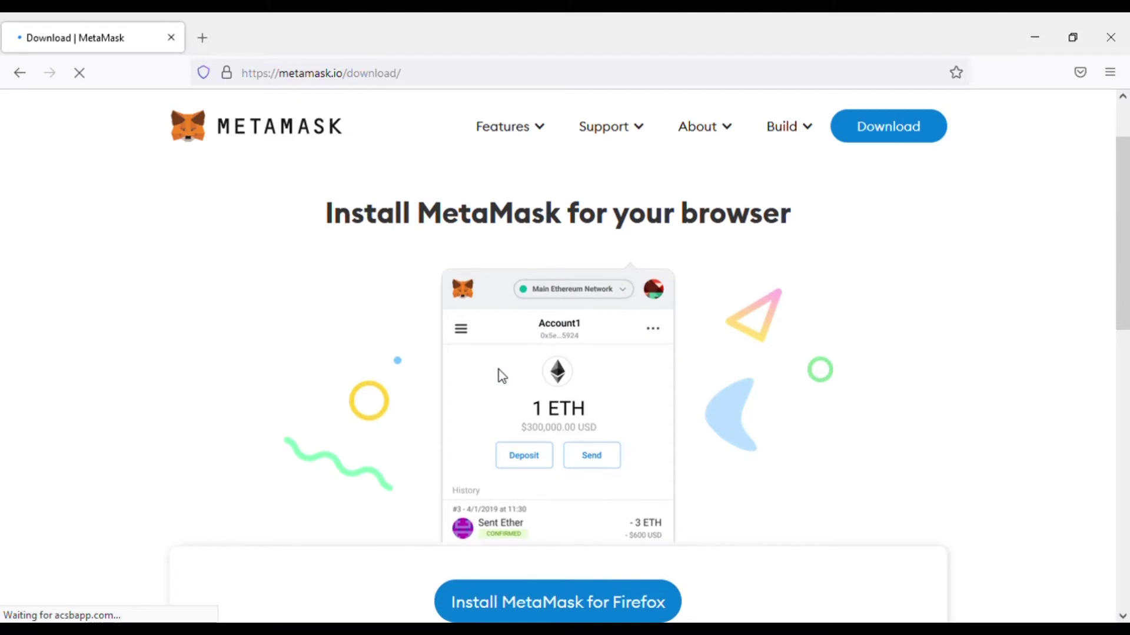
pyautogui.scroll(3, 502, 376)
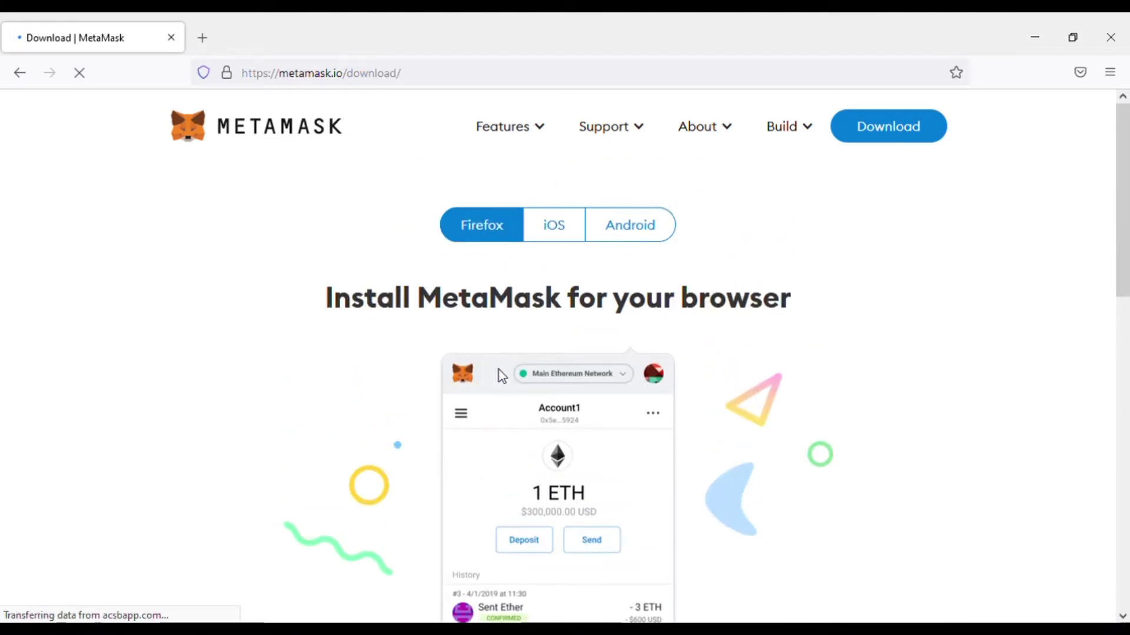
pyautogui.scroll(-6, 475, 330)
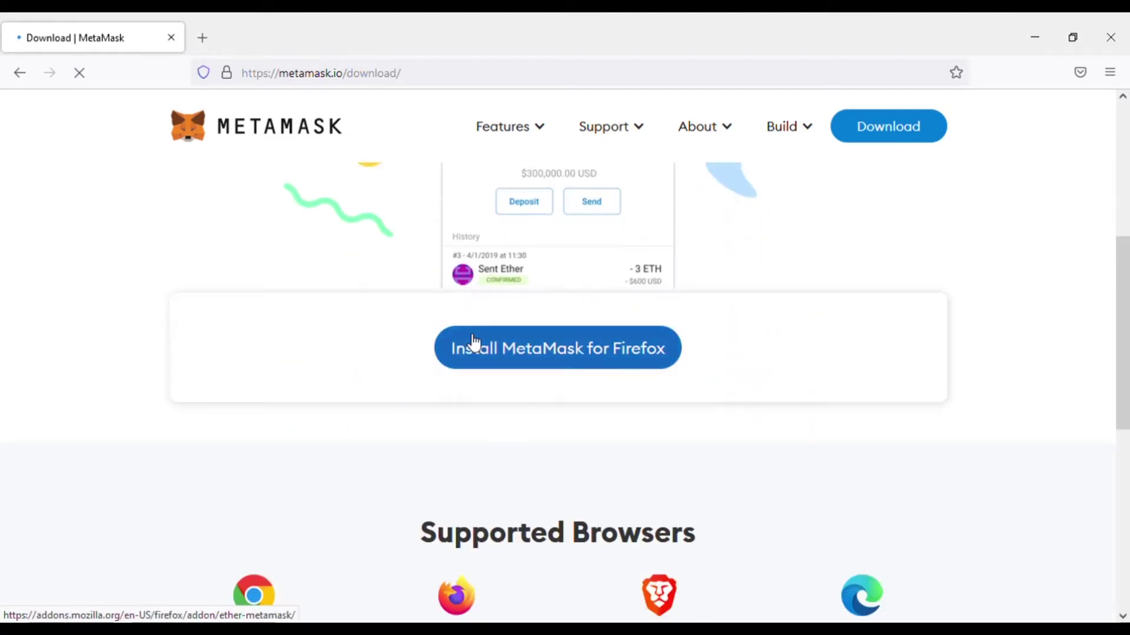
pyautogui.scroll(-6, 475, 341)
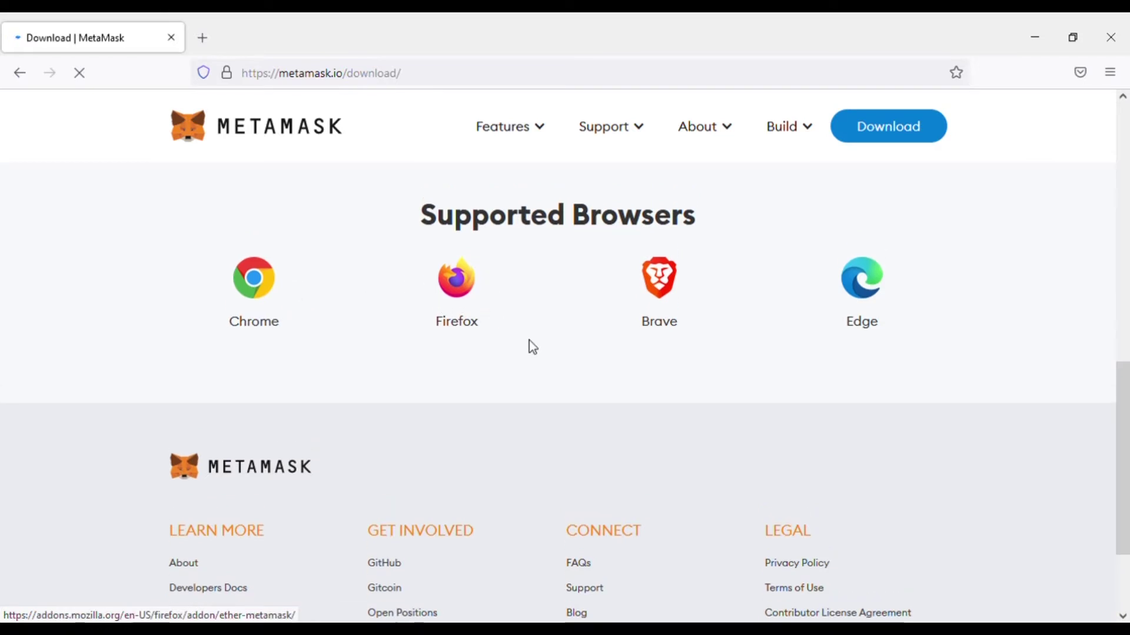
pyautogui.scroll(6, 533, 348)
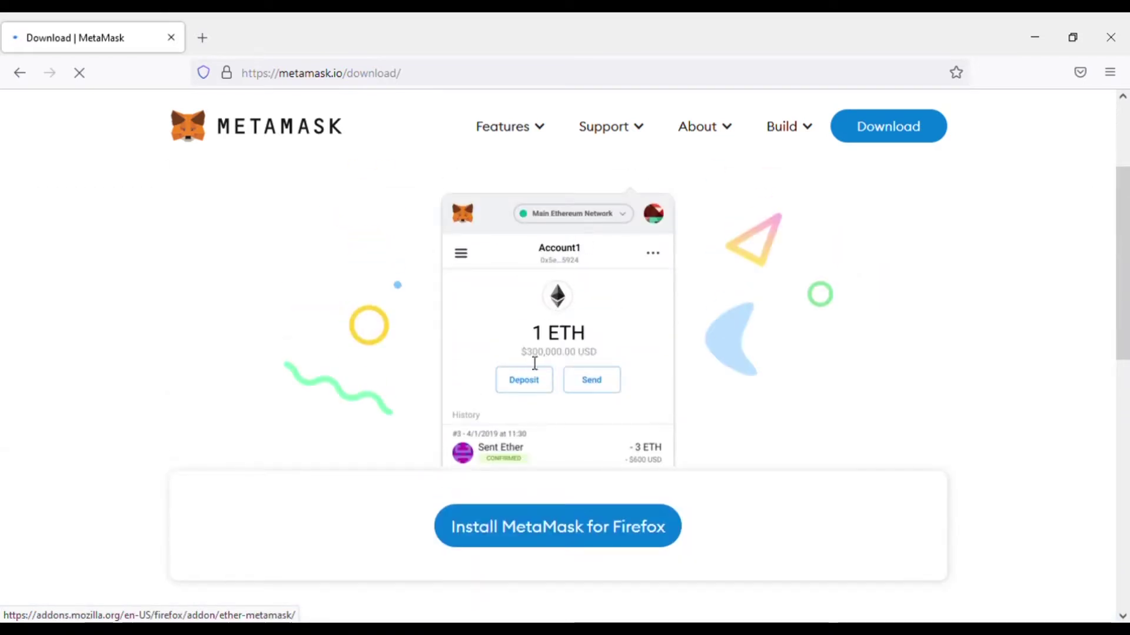
pyautogui.scroll(-2, 534, 363)
pyautogui.click(542, 456)
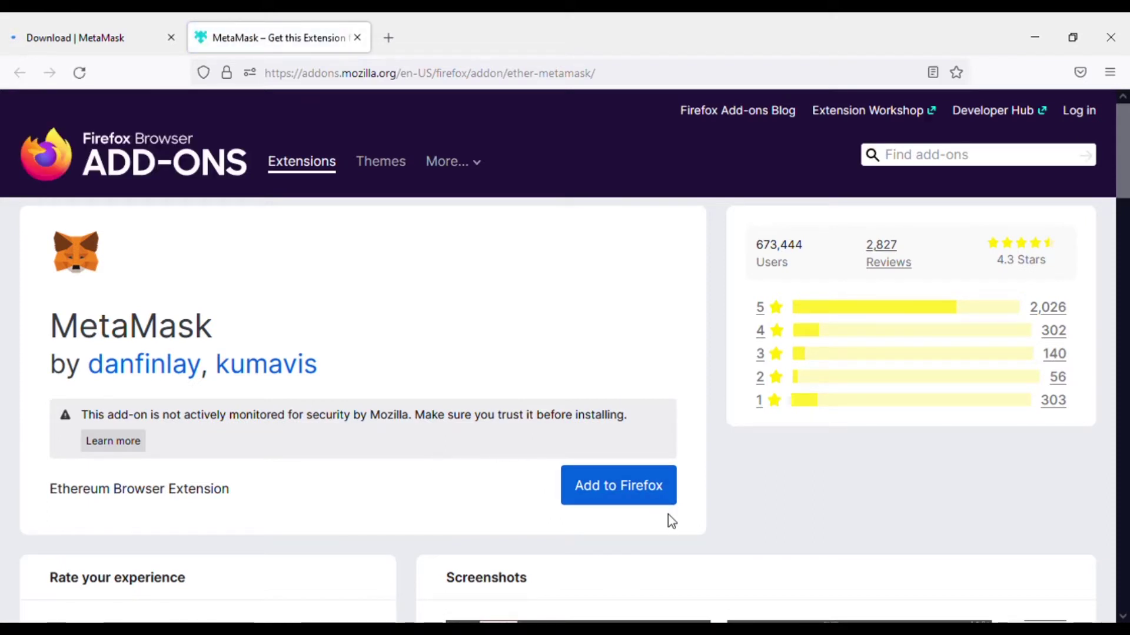
# Add the MetaMask extension to Firefox, close the add-on listing and open the extension's welcome page.
pyautogui.click(640, 503)
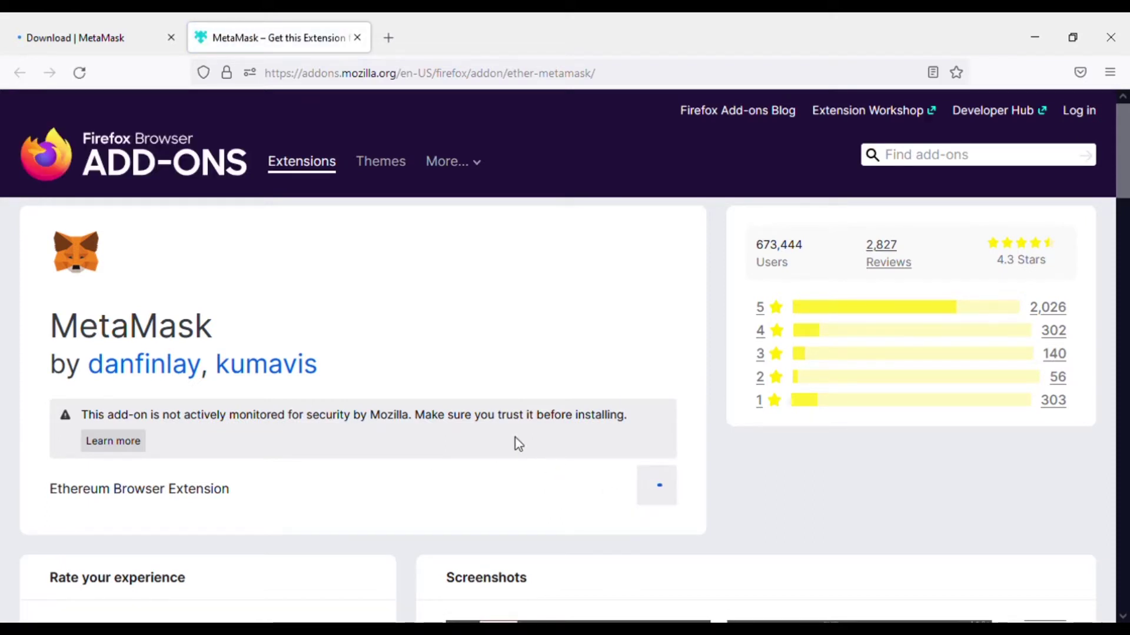
pyautogui.scroll(-2, 515, 438)
pyautogui.scroll(-3, 518, 443)
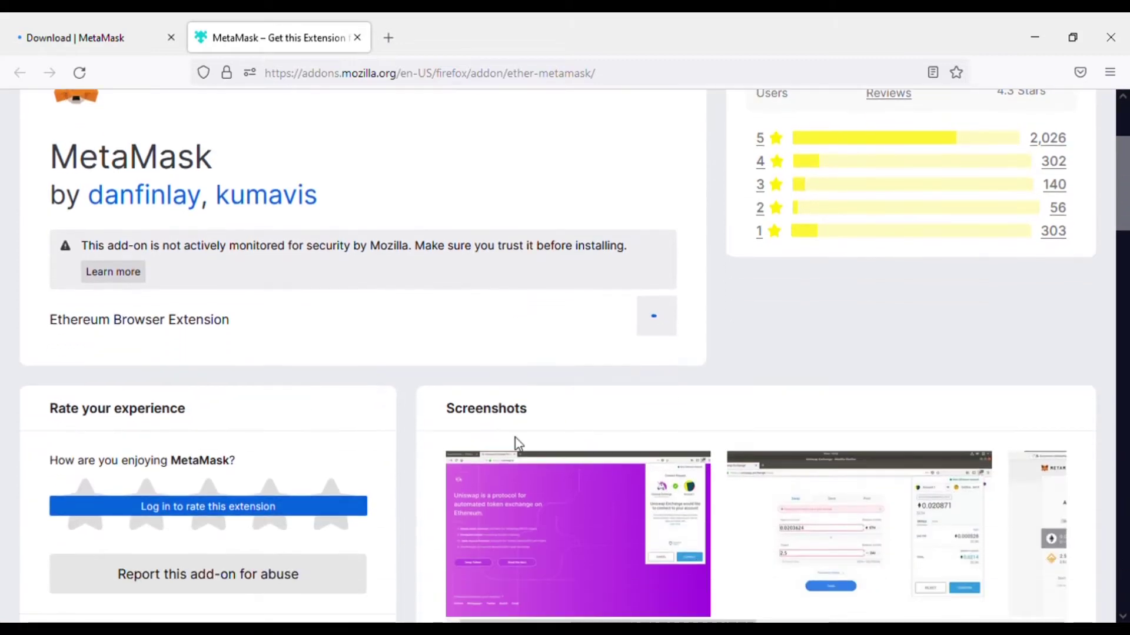
pyautogui.scroll(-3, 526, 256)
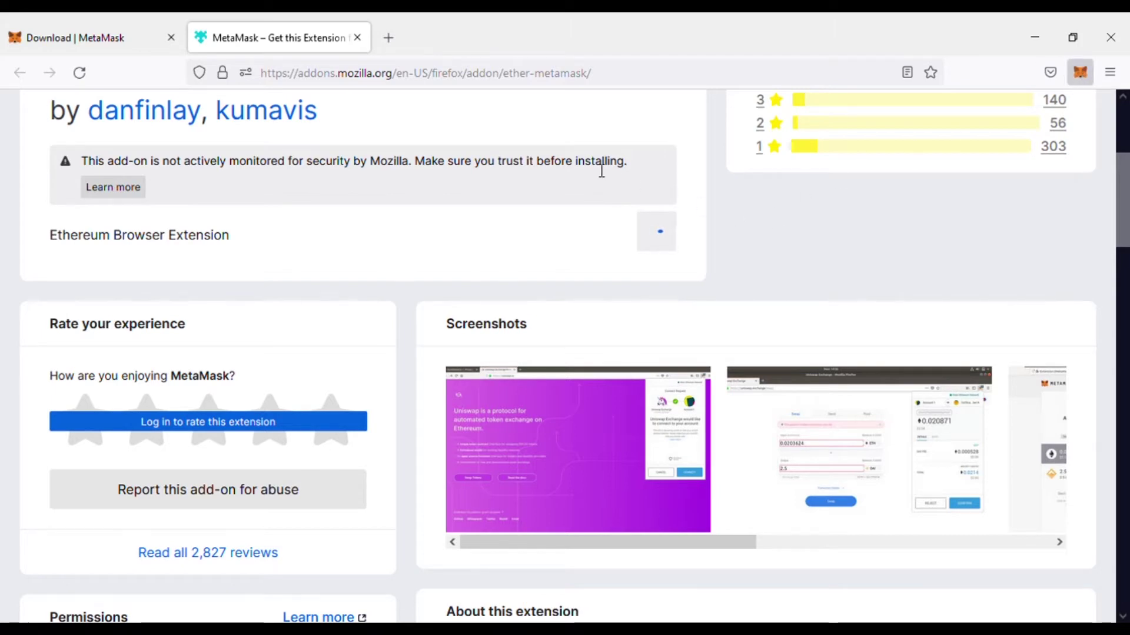
pyautogui.click(357, 37)
pyautogui.click(1081, 72)
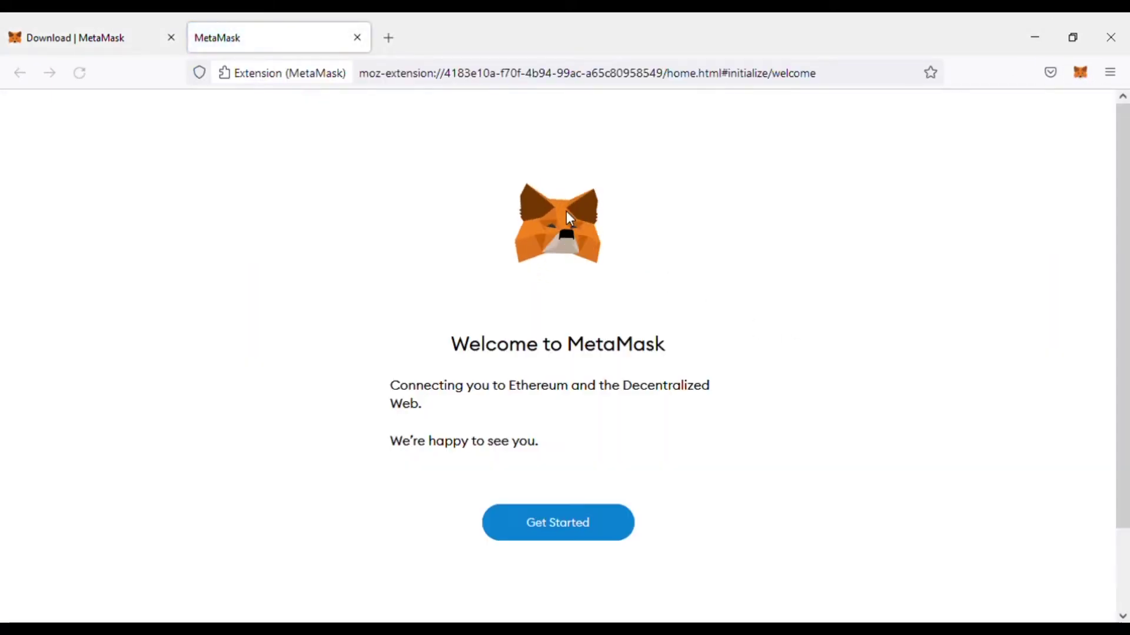
# Start the MetaMask setup with a new wallet and agree to the usage data collection.
pyautogui.click(556, 523)
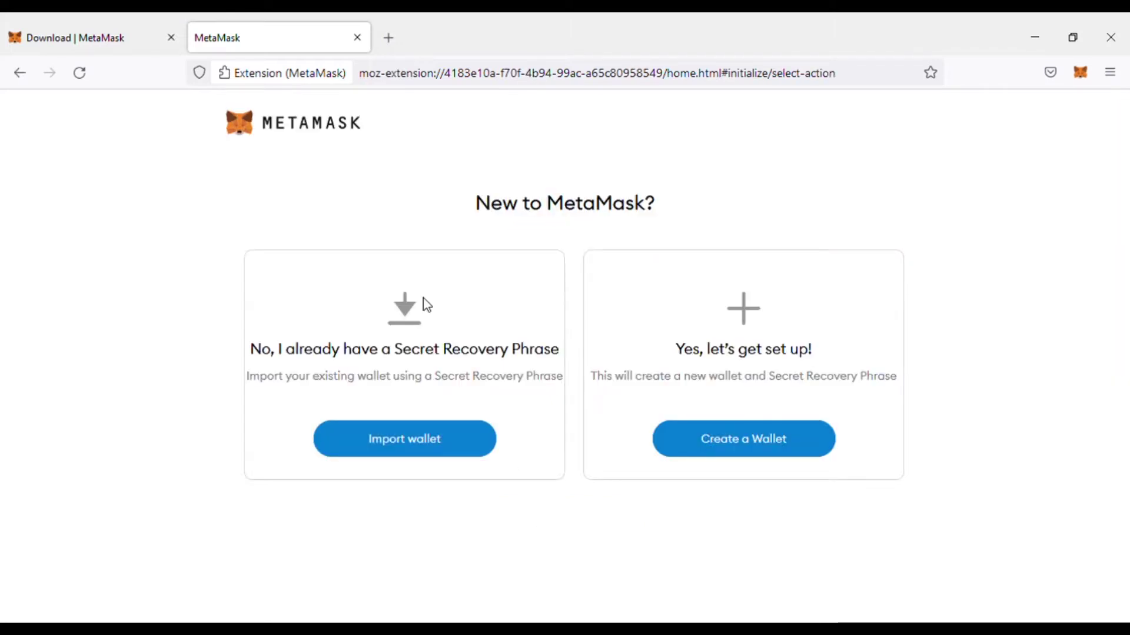
pyautogui.click(747, 445)
pyautogui.scroll(-1, 568, 368)
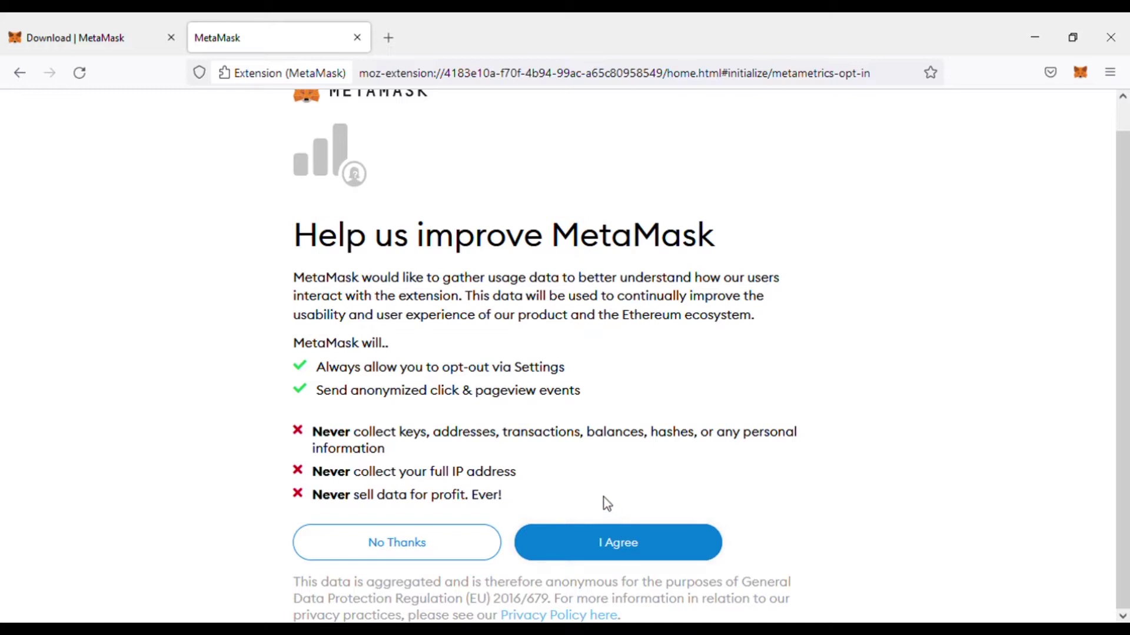
pyautogui.scroll(1, 606, 504)
pyautogui.scroll(-1, 606, 504)
pyautogui.click(600, 550)
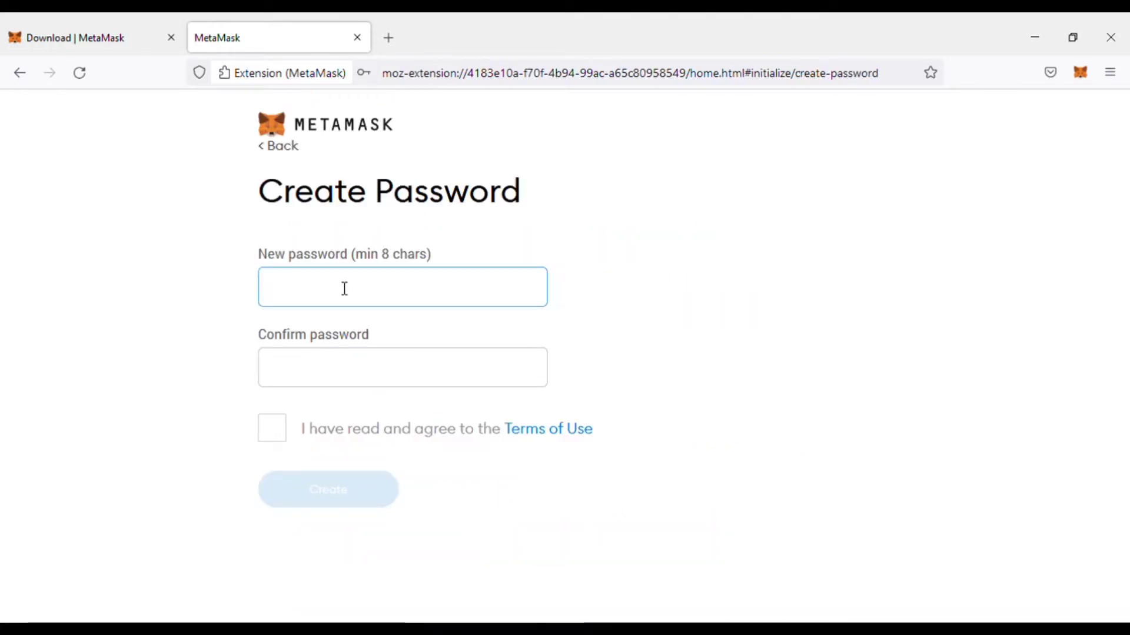
pyautogui.write('•••••••••')
pyautogui.press('BackSpace')
pyautogui.press('BackSpace')
pyautogui.press('BackSpace')
pyautogui.press('BackSpace')
pyautogui.press('BackSpace')
pyautogui.press('BackSpace')
pyautogui.press('BackSpace')
pyautogui.press('BackSpace')
pyautogui.press('BackSpace')
# Enter and confirm the new wallet password, accept the Terms of Use and create the wallet.
pyautogui.write('•••')
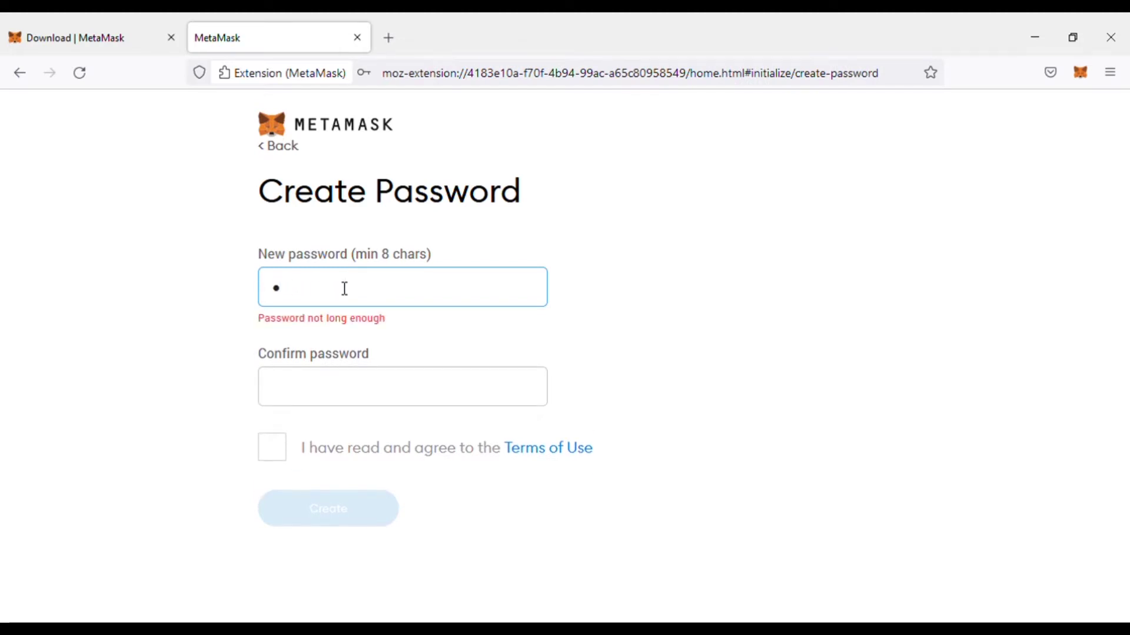
pyautogui.write('••••••')
pyautogui.click(381, 378)
pyautogui.write('•')
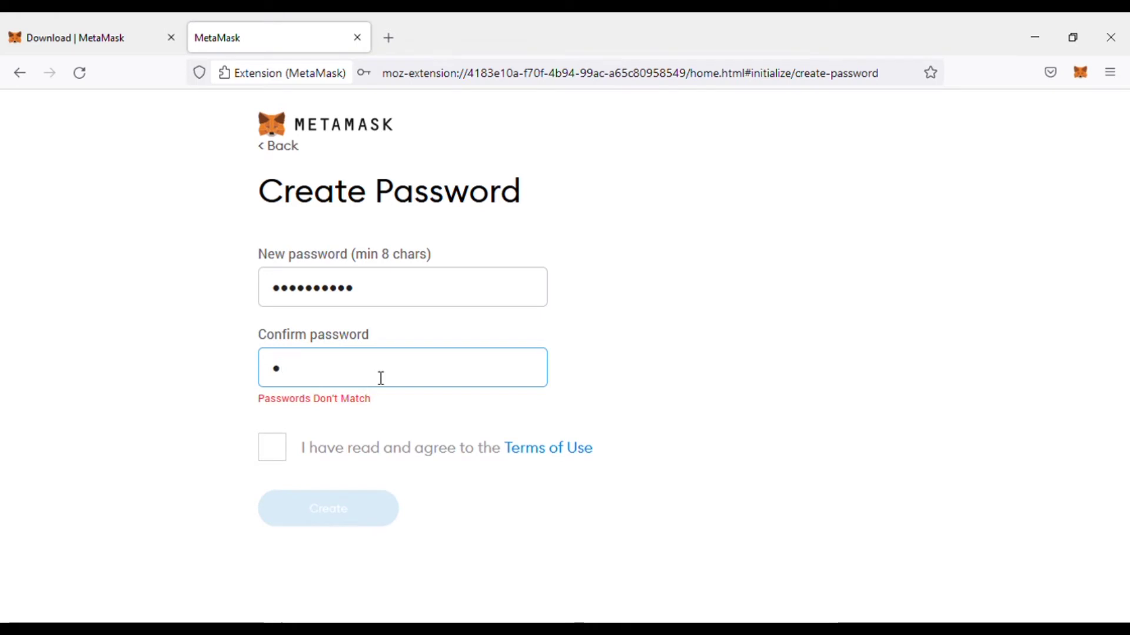
pyautogui.write('••••••••••')
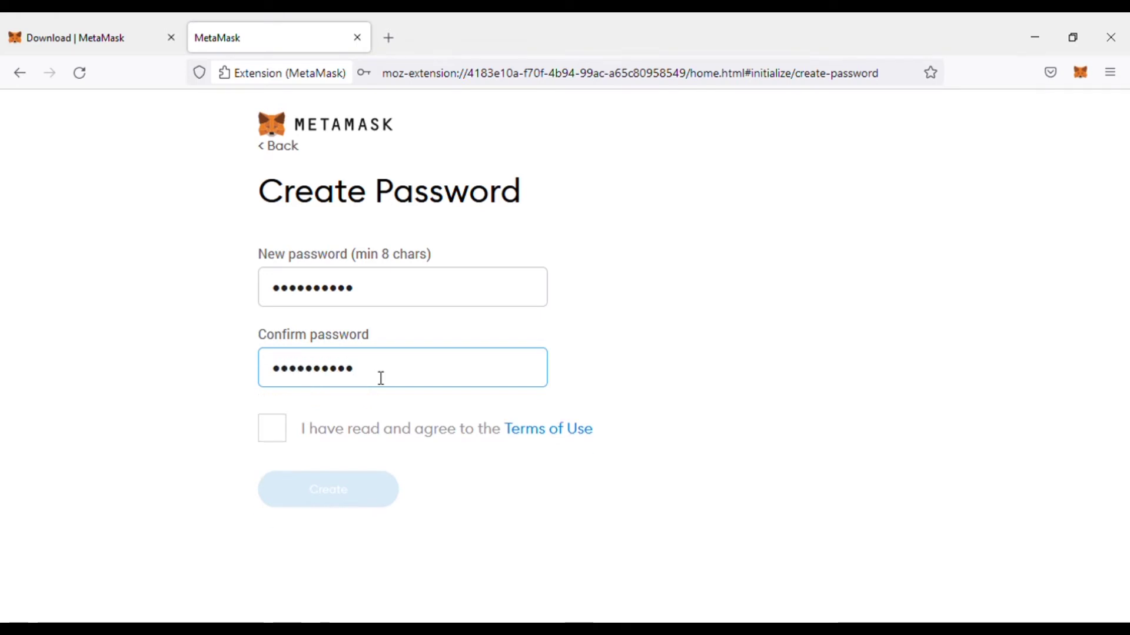
pyautogui.click(274, 426)
pyautogui.click(322, 500)
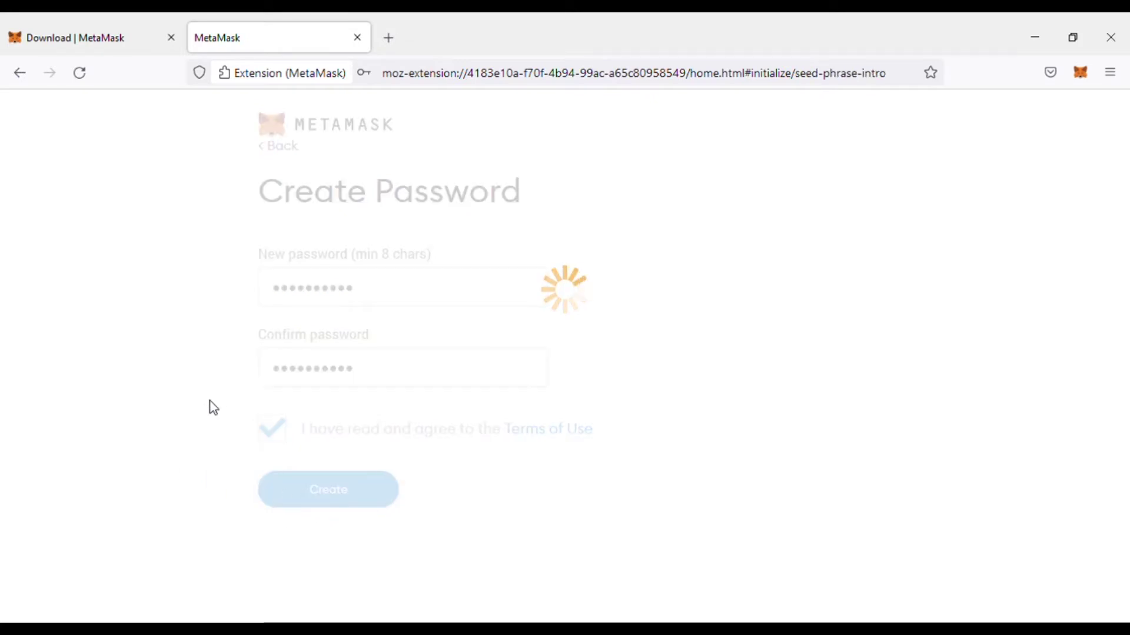
# Continue past the Secret Recovery Phrase introduction and look over the Account 1 wallet overview.
pyautogui.scroll(-1, 239, 340)
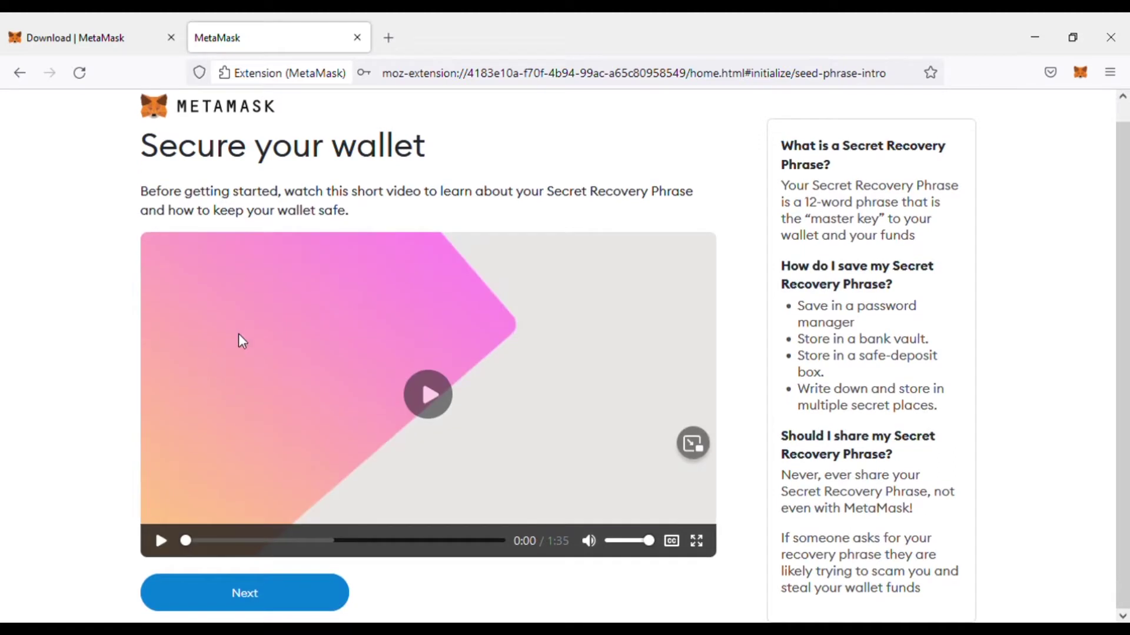
pyautogui.click(252, 599)
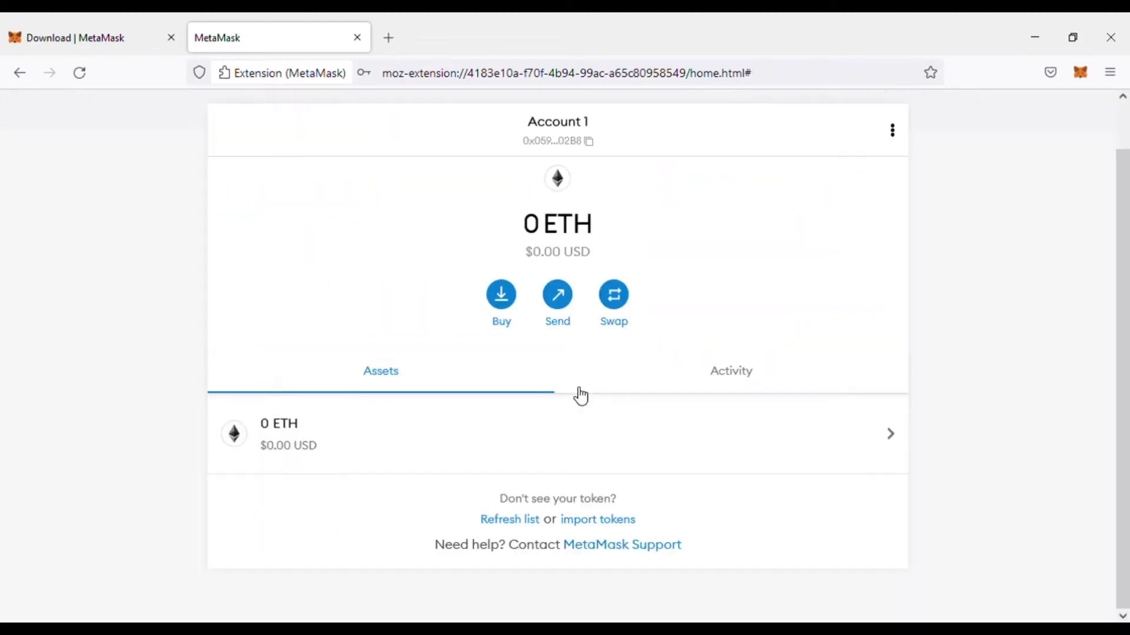
pyautogui.scroll(2, 581, 397)
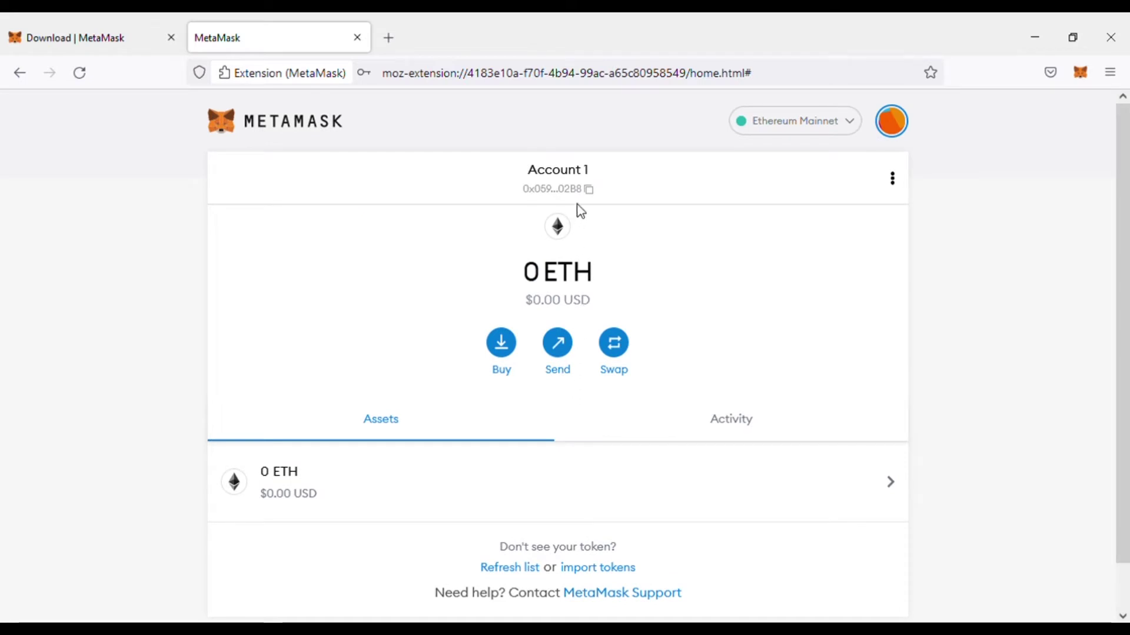
pyautogui.scroll(-2, 461, 328)
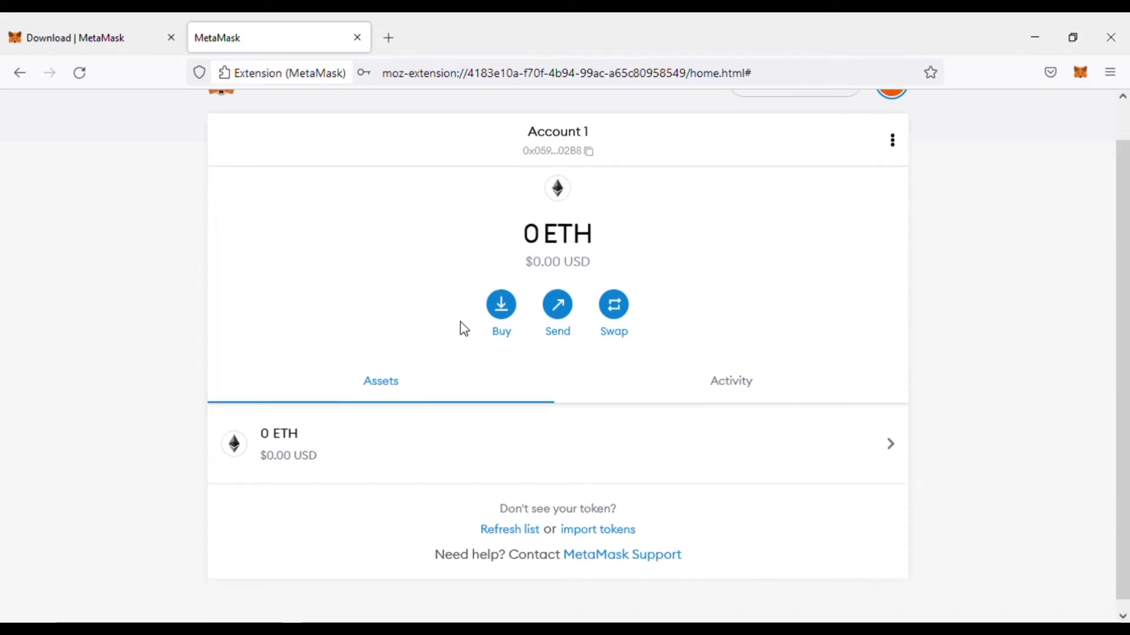
pyautogui.scroll(2, 461, 328)
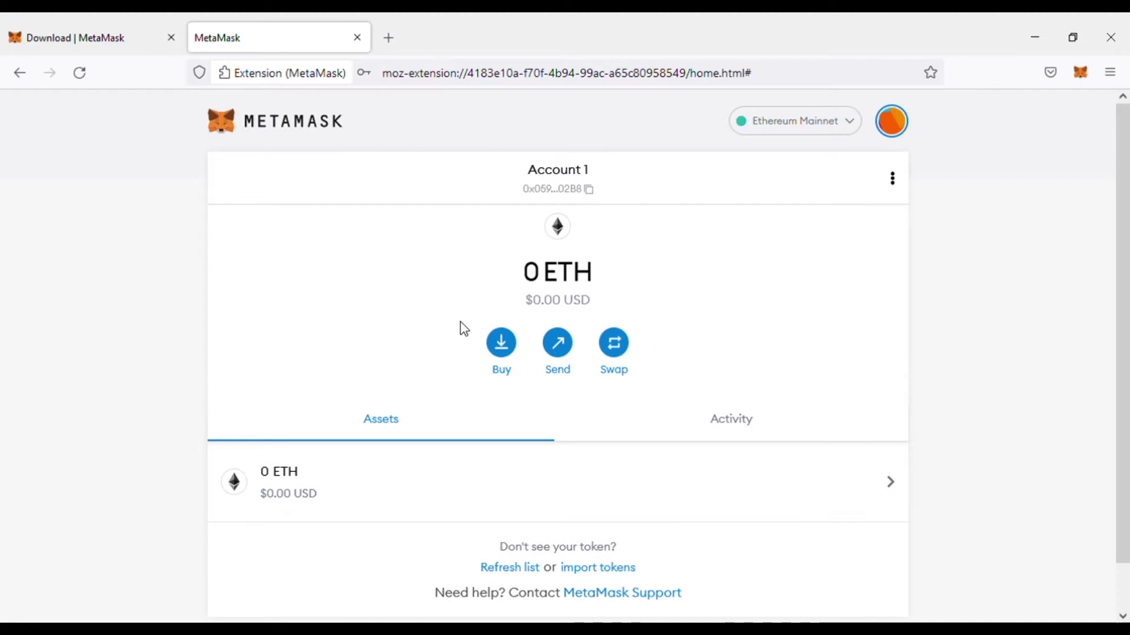
# Search the web for "opensea" in a new browser tab and open the opensea.io site.
pyautogui.click(391, 41)
pyautogui.click(420, 79)
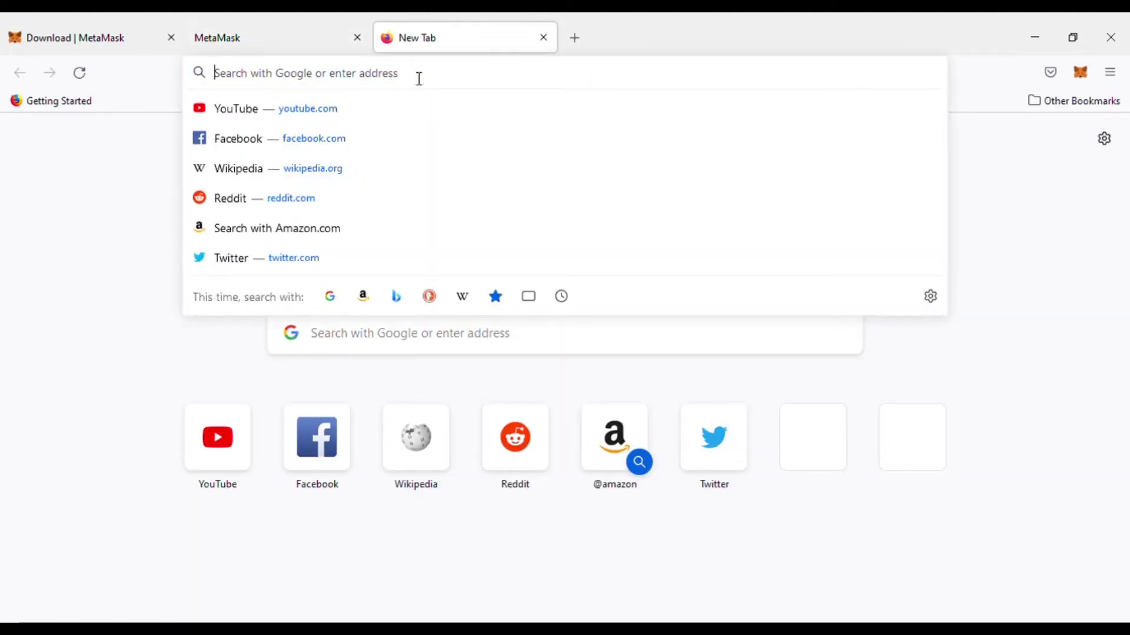
pyautogui.write('opensea')
pyautogui.press('Return')
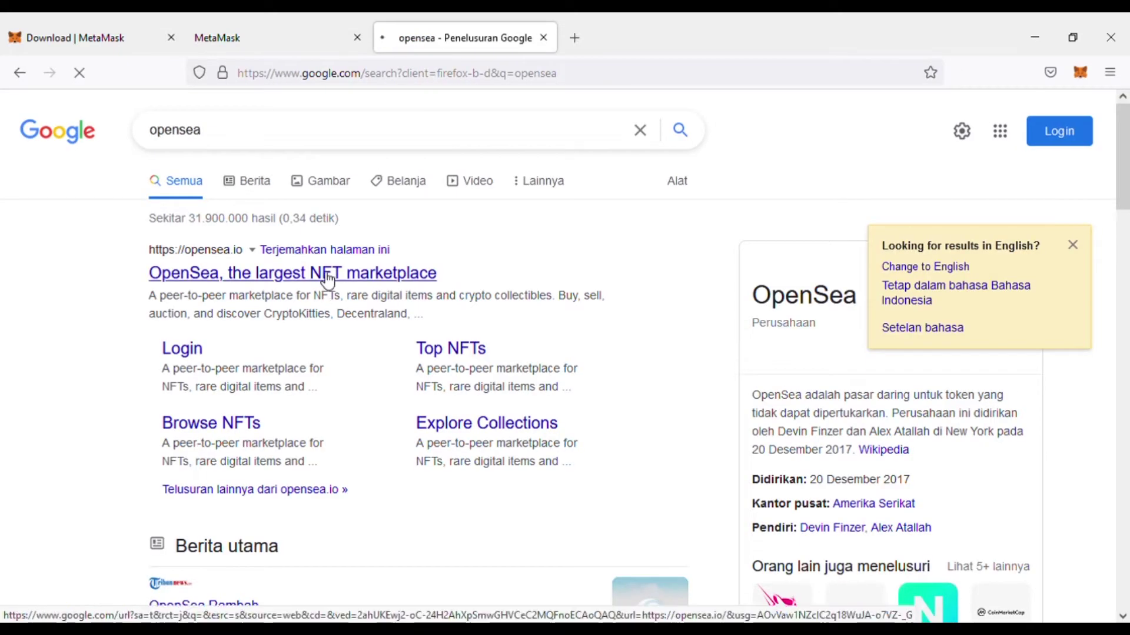
pyautogui.click(331, 281)
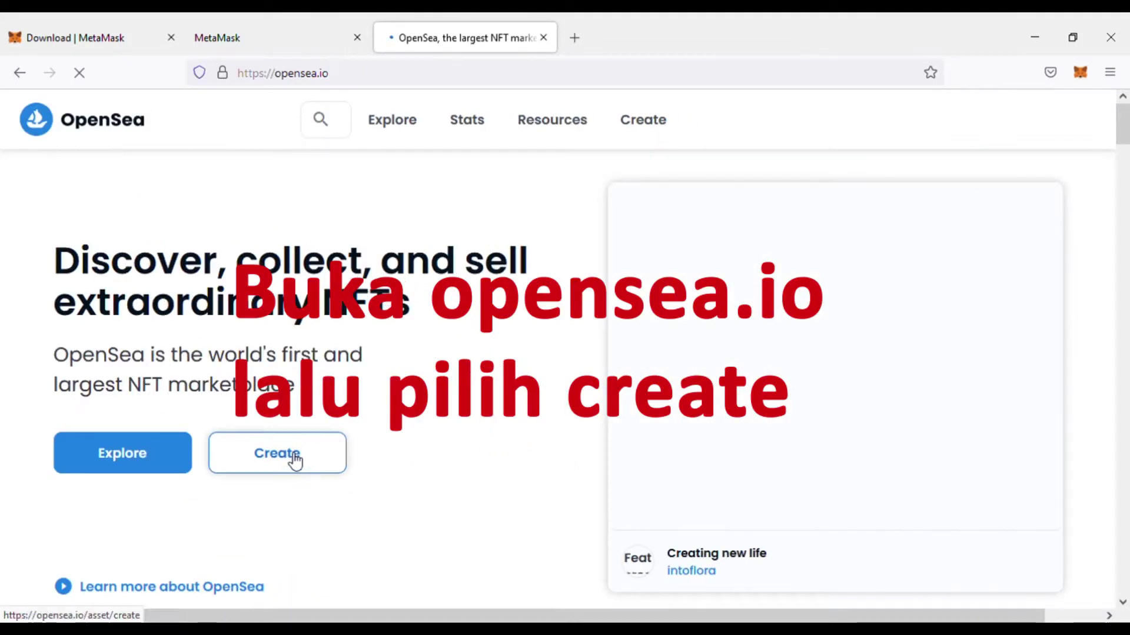
# Start creating an NFT on OpenSea and connect the MetaMask wallet for the login.
pyautogui.scroll(-2, 353, 374)
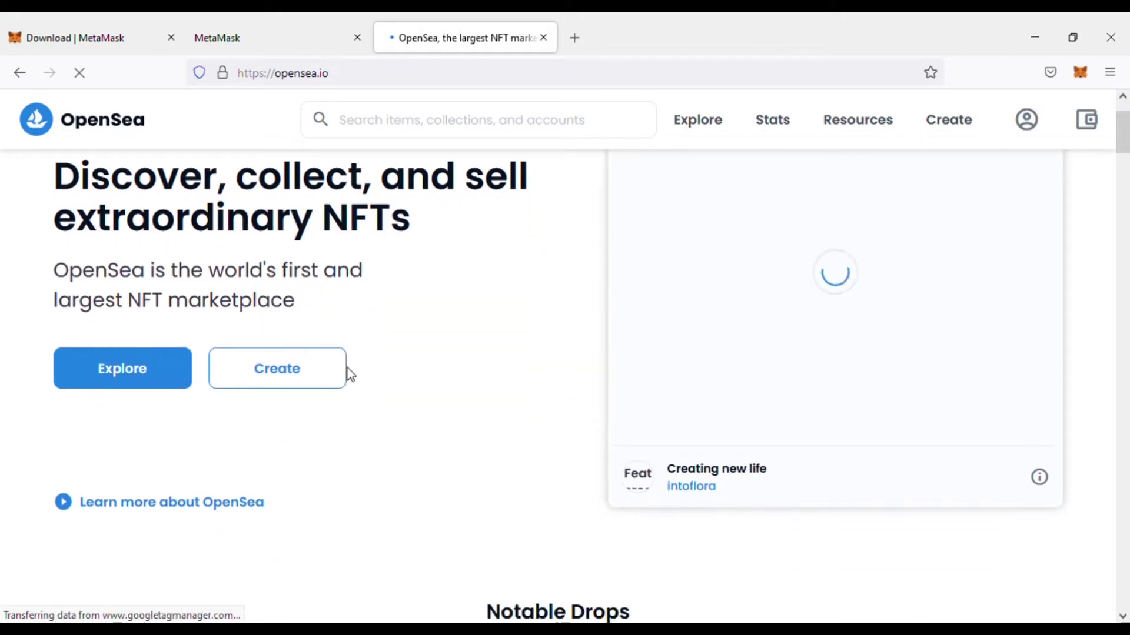
pyautogui.click(265, 370)
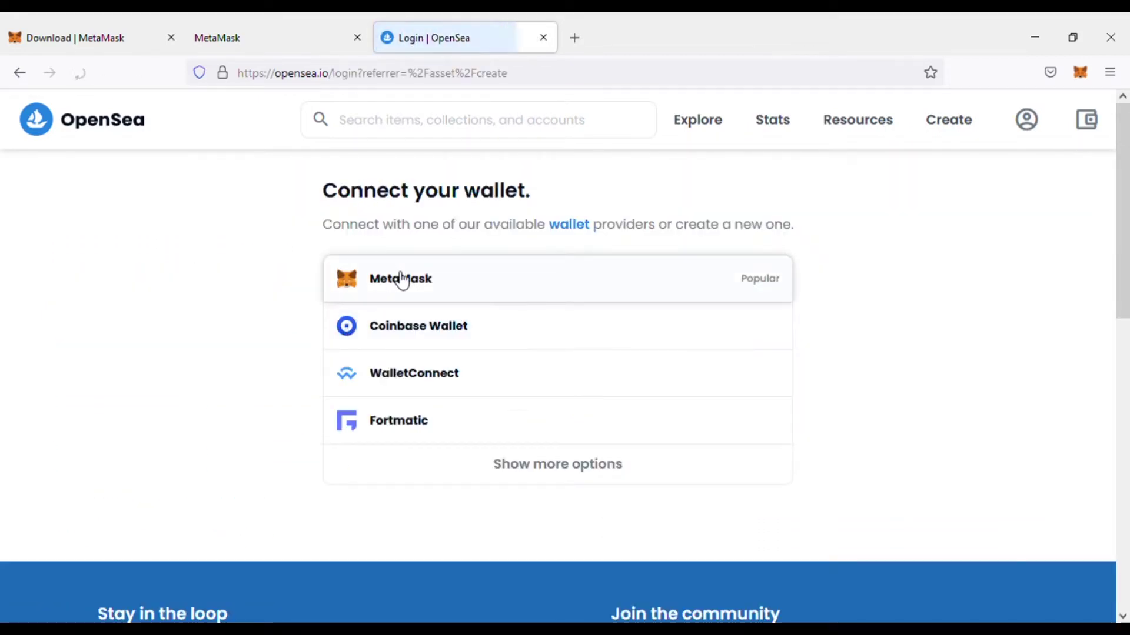
pyautogui.click(397, 278)
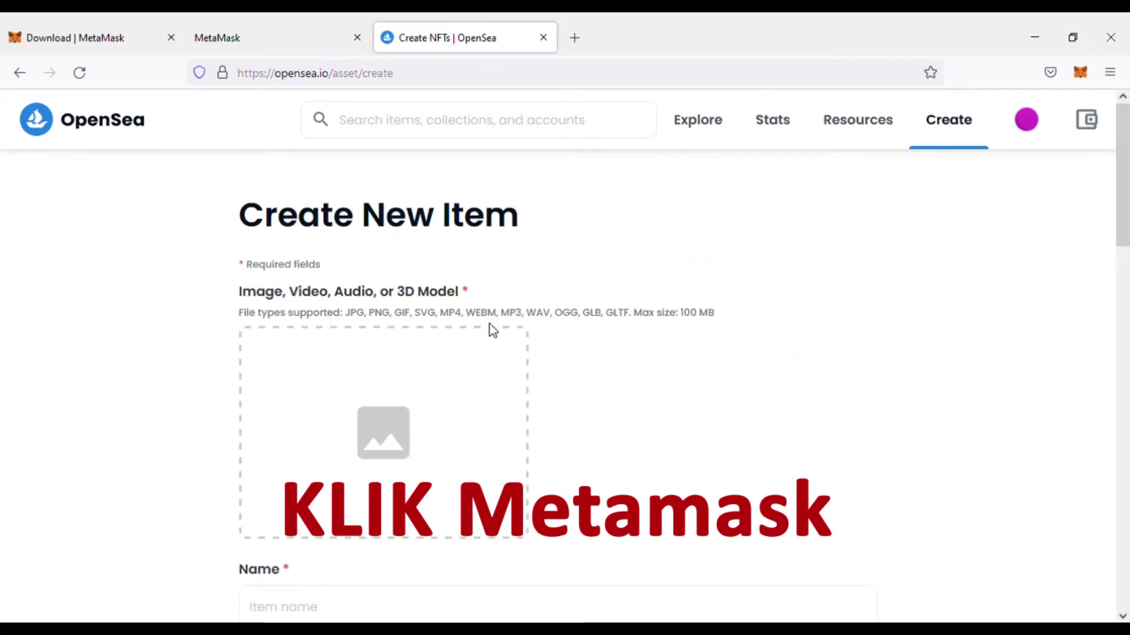
# Upload the colourful painted face portrait as the new item's media file.
pyautogui.scroll(-2, 492, 328)
pyautogui.scroll(1, 496, 330)
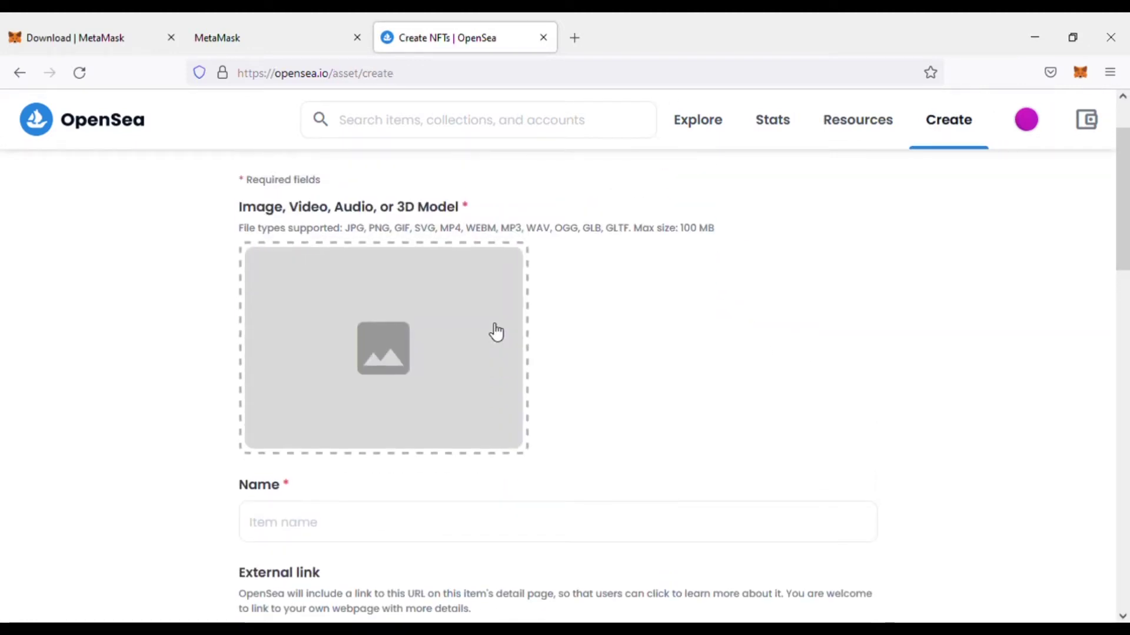
pyautogui.click(394, 353)
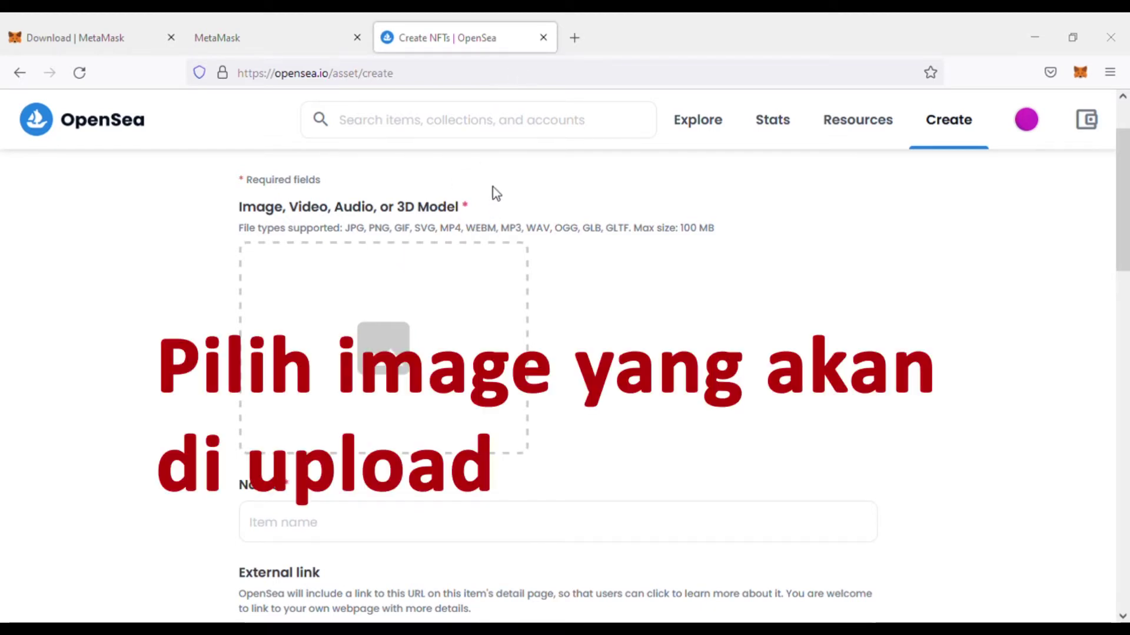
pyautogui.click(413, 396)
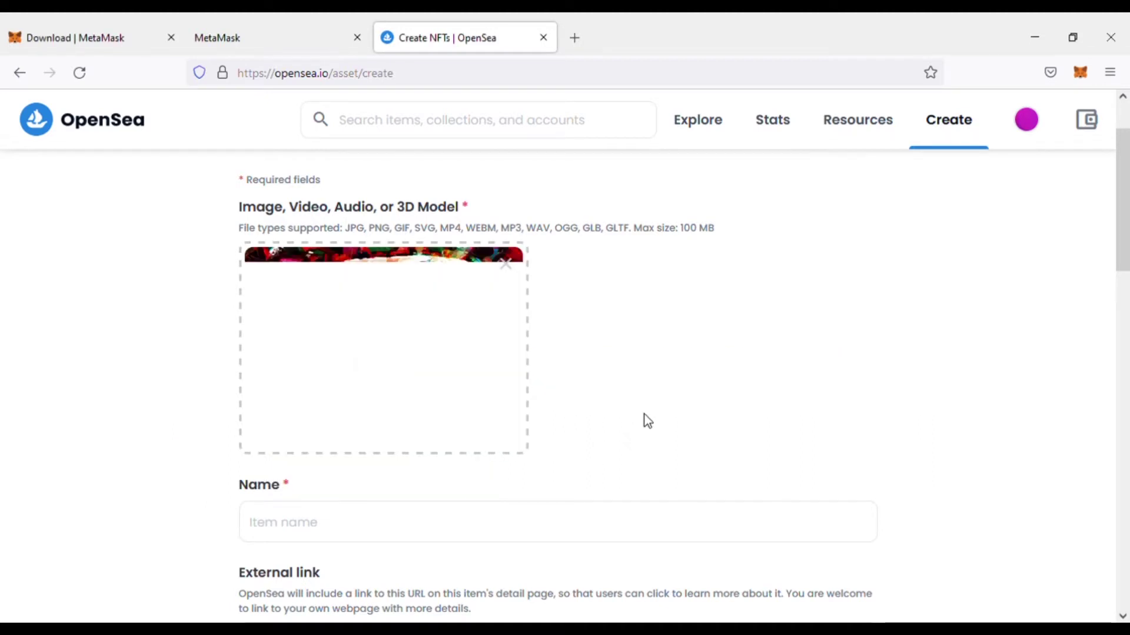
pyautogui.scroll(-1, 644, 414)
pyautogui.scroll(1, 644, 414)
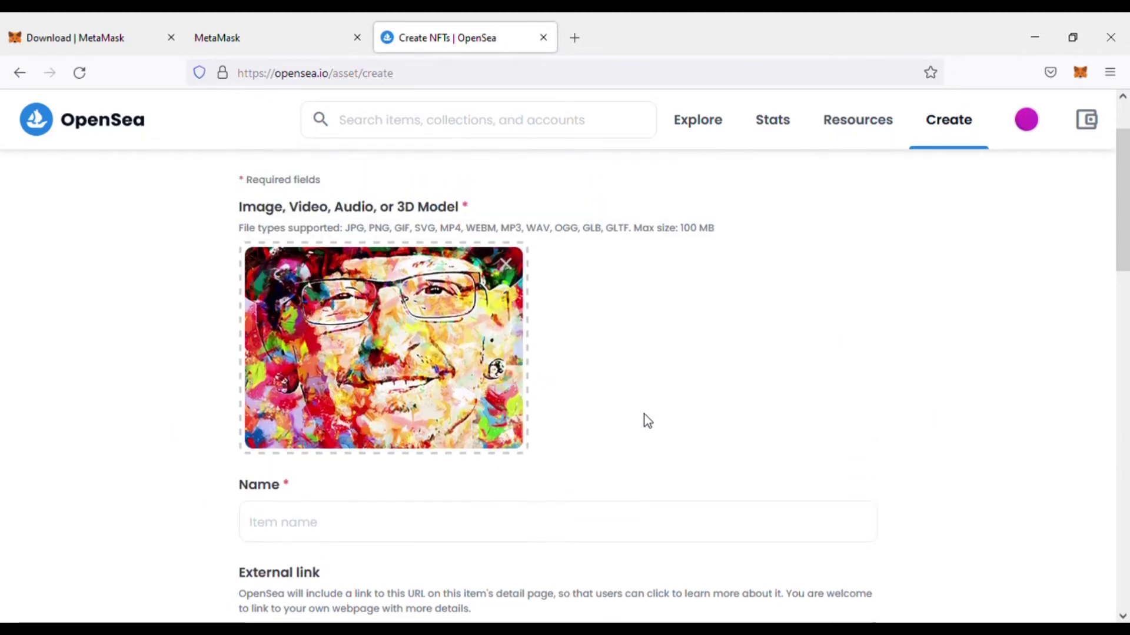
# Name the new item "Face Chester Bennington".
pyautogui.scroll(-3, 647, 421)
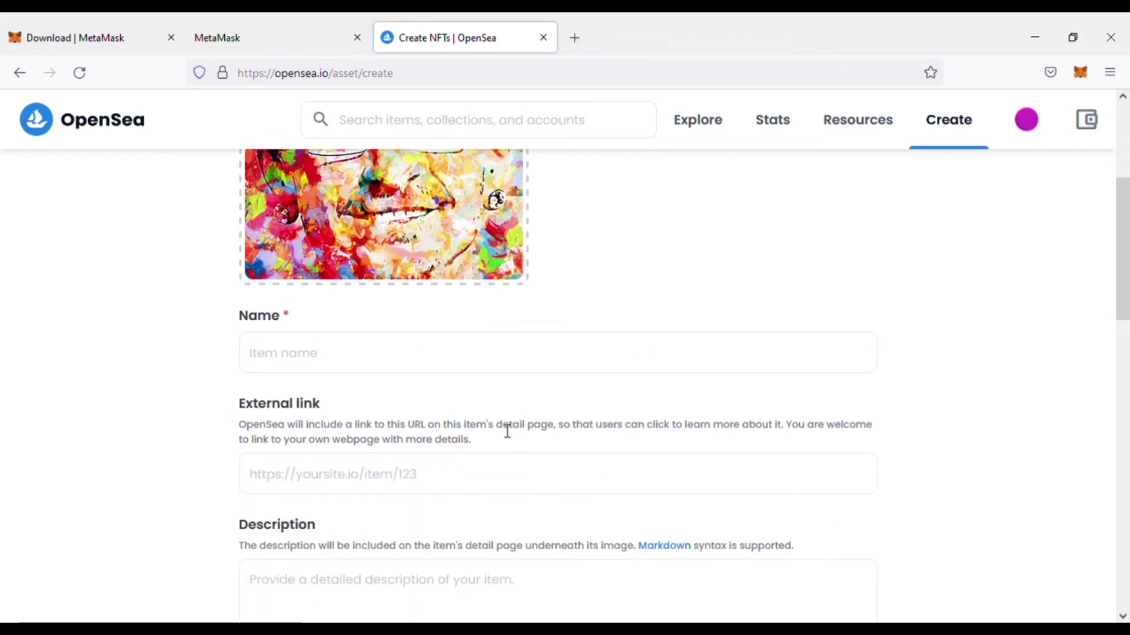
pyautogui.click(323, 362)
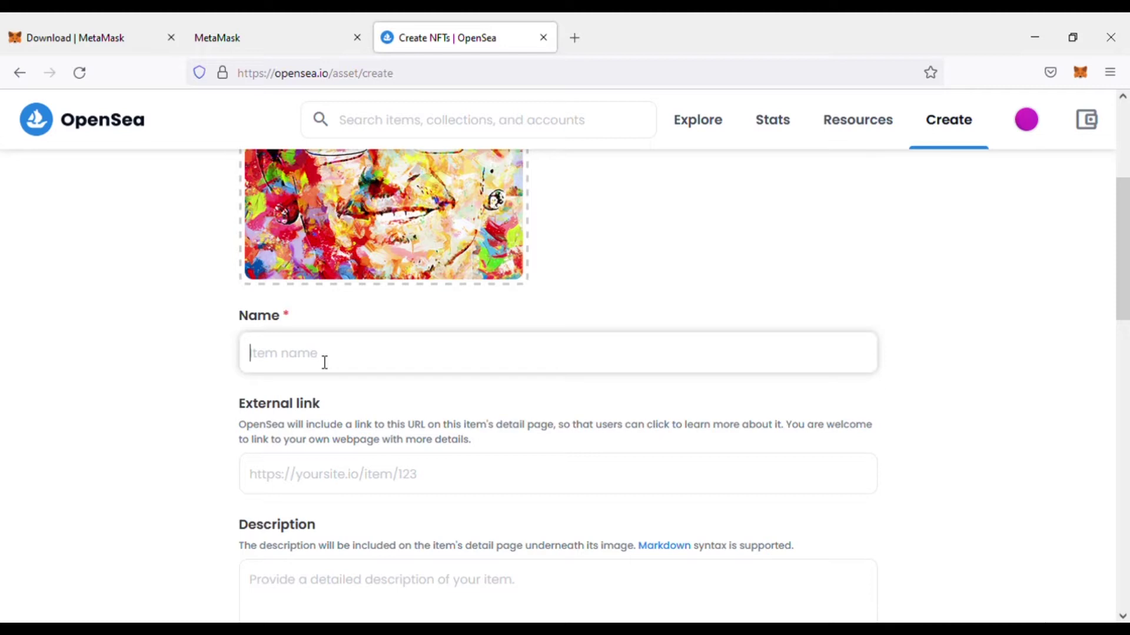
pyautogui.write('Face Chester')
pyautogui.write('Bennington')
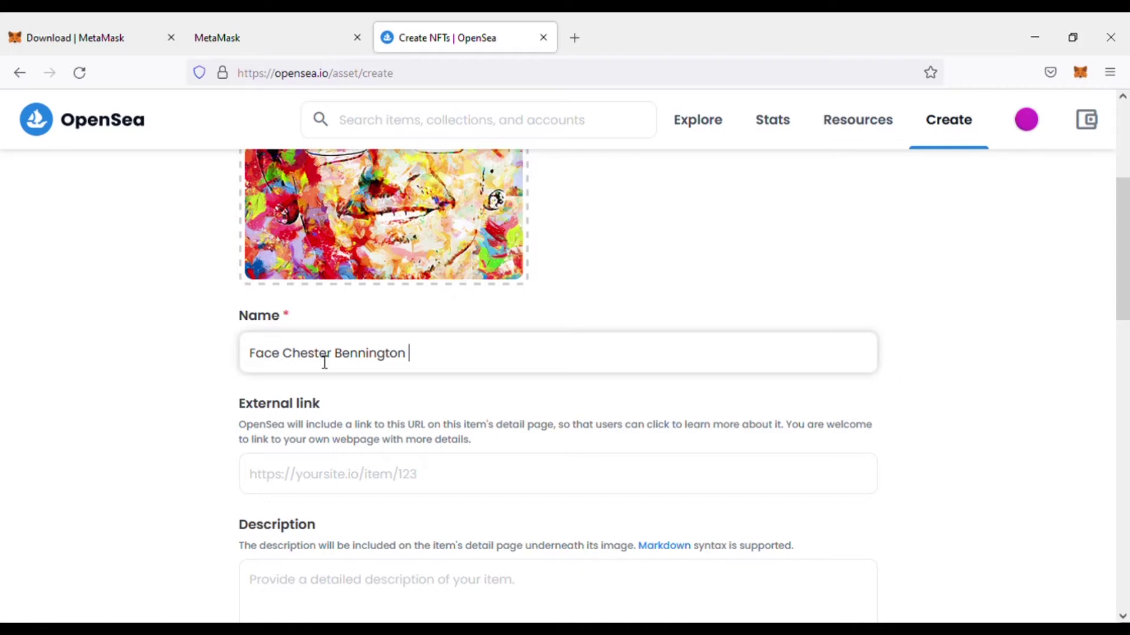
# Enter "Chester bennington with" as the item description, correcting the spelling of the surname.
pyautogui.scroll(-4, 321, 364)
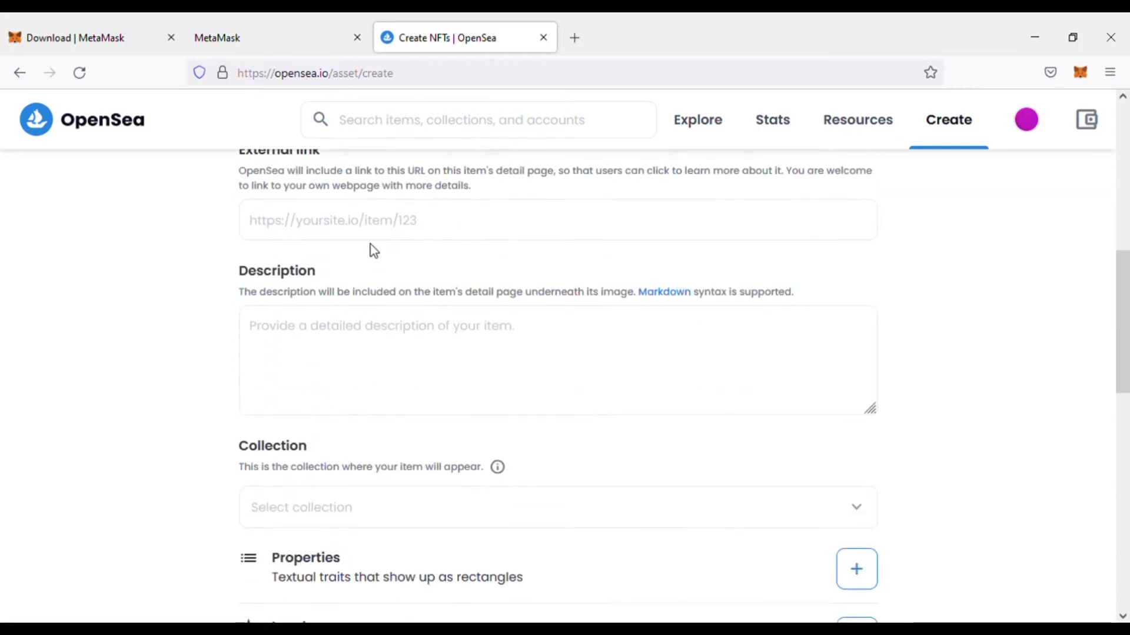
pyautogui.click(460, 338)
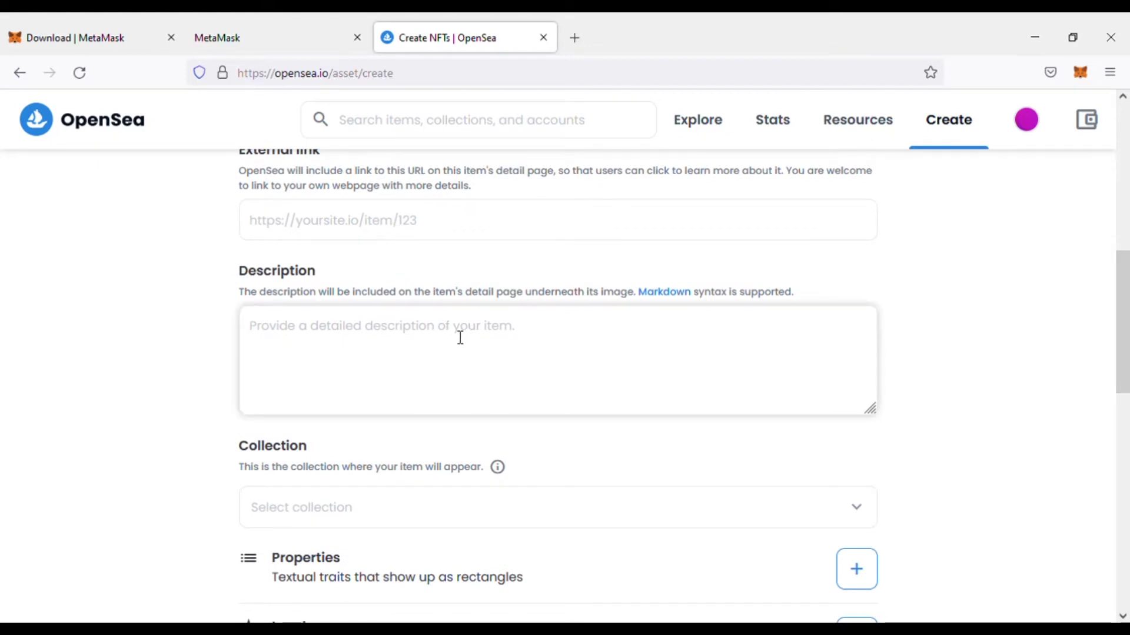
pyautogui.write('Chester')
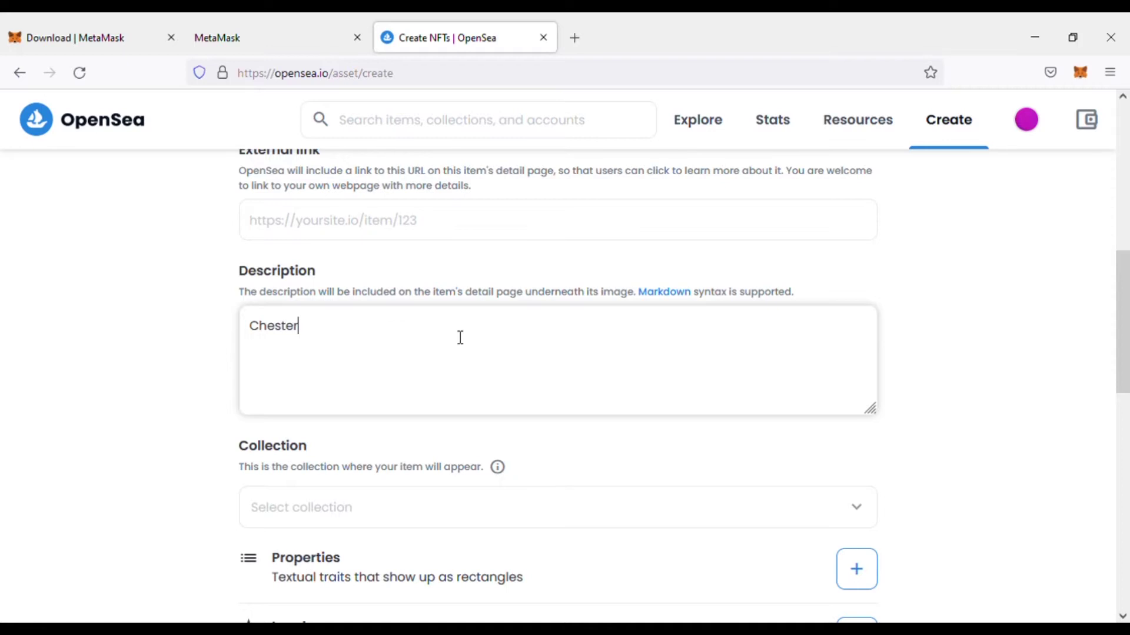
pyautogui.write(' ben')
pyautogui.press('BackSpace')
pyautogui.write('nington')
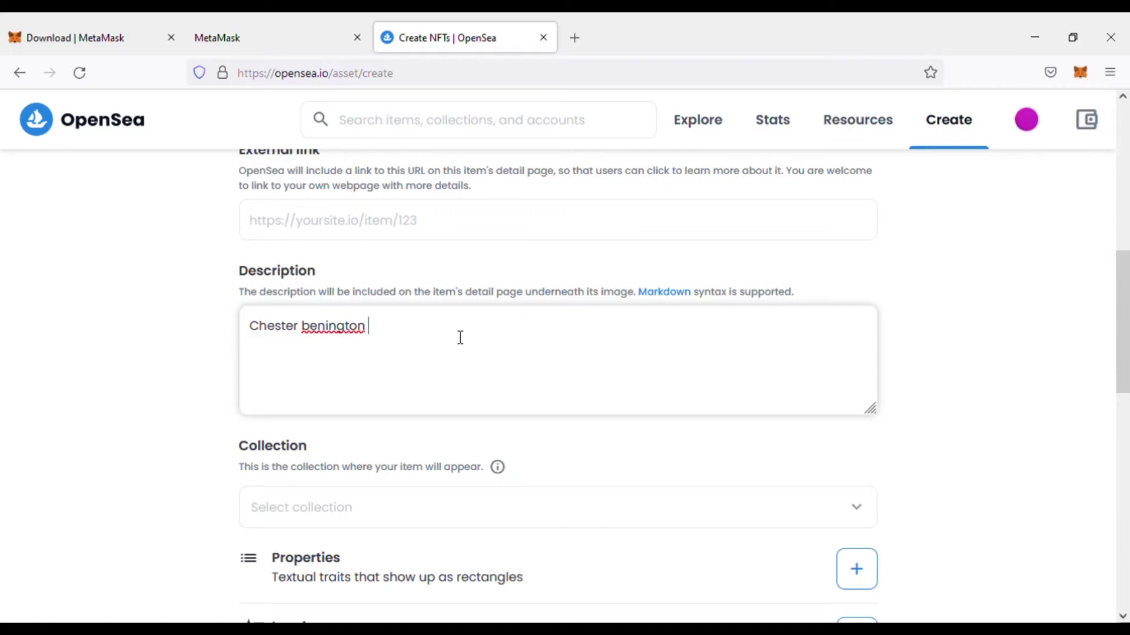
pyautogui.write(' with')
pyautogui.press('Left')
pyautogui.press('Left')
pyautogui.press('Left')
pyautogui.press('Left')
pyautogui.press('Left')
pyautogui.write('n')
pyautogui.press('Right')
pyautogui.press('Right')
pyautogui.press('Right')
pyautogui.press('Right')
pyautogui.press('Right')
pyautogui.press('Right')
pyautogui.press('Right')
pyautogui.press('Right')
pyautogui.press('Right')
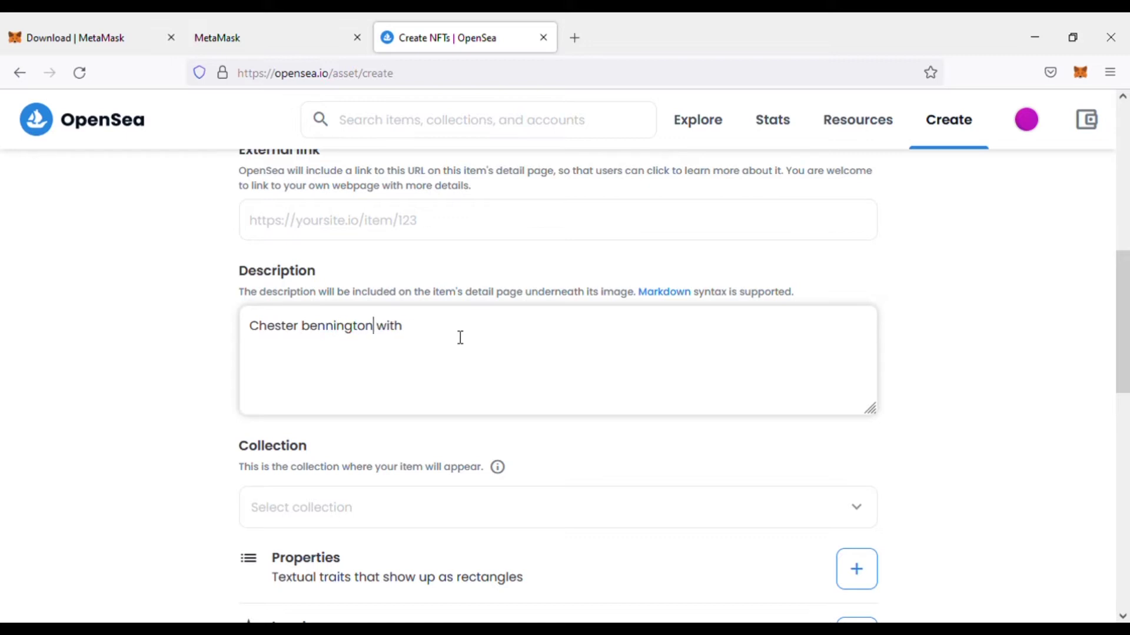
pyautogui.press('Right')
# Insert the word "face" at the start of the item description, before "Chester".
pyautogui.press('Left')
pyautogui.press('Left')
pyautogui.press('Left')
pyautogui.press('Left')
pyautogui.press('Left')
pyautogui.press('Left')
pyautogui.press('Left')
pyautogui.press('Left')
pyautogui.press('Left')
pyautogui.press('Left')
pyautogui.press('Left')
pyautogui.press('Left')
pyautogui.press('Left')
pyautogui.press('Left')
pyautogui.press('Left')
pyautogui.press('Left')
pyautogui.press('Left')
pyautogui.press('Left')
pyautogui.press('Left')
pyautogui.press('Left')
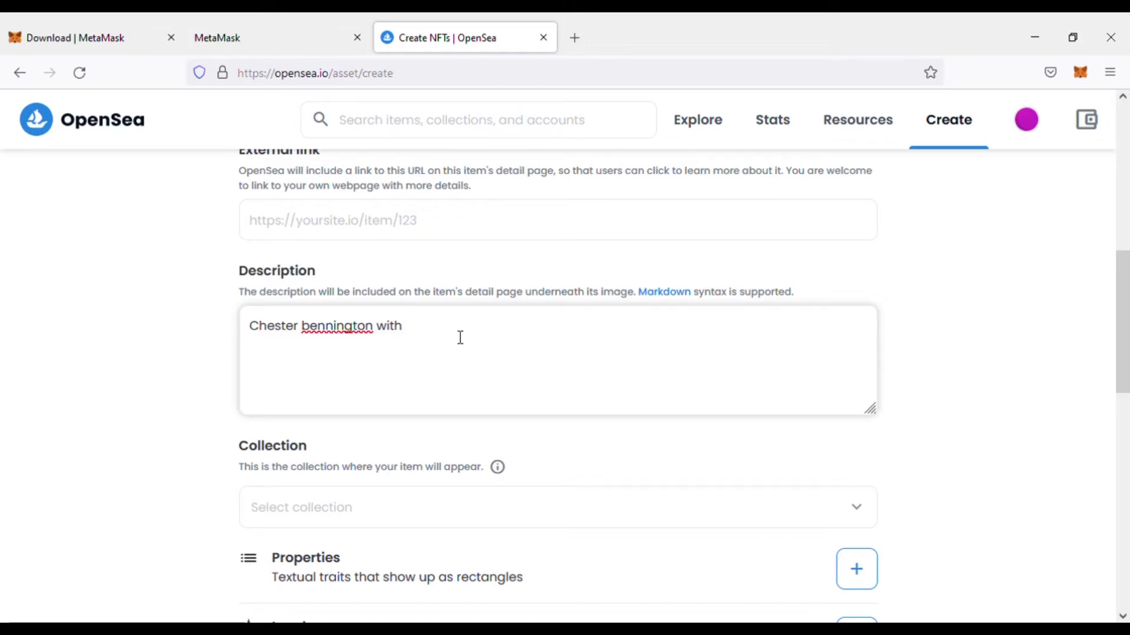
pyautogui.write('face')
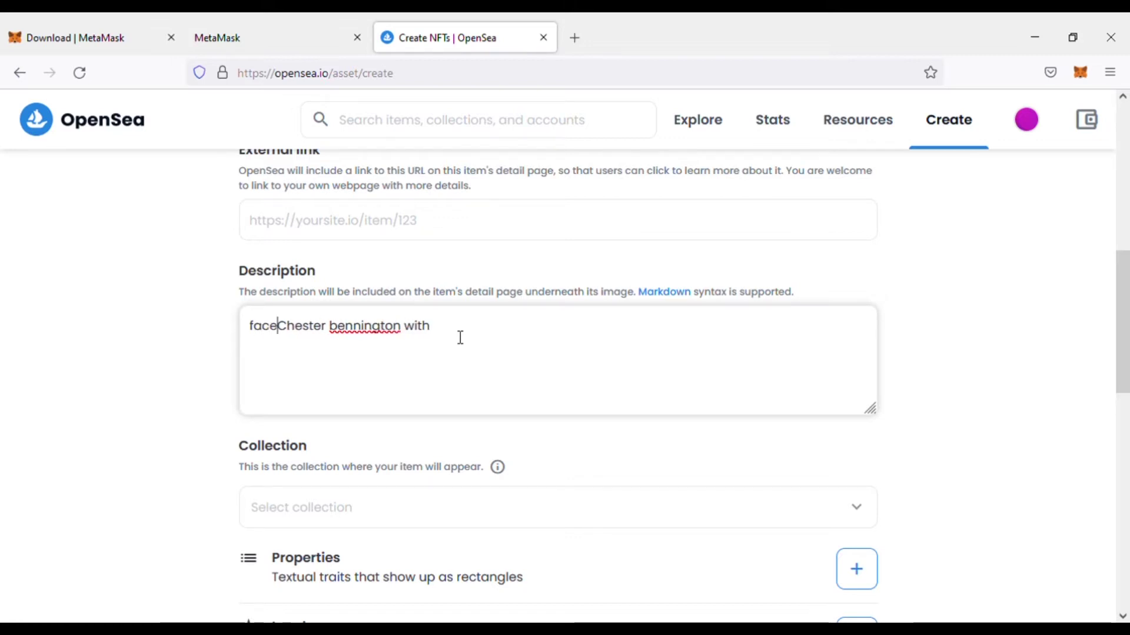
pyautogui.press('Right')
pyautogui.press('Right')
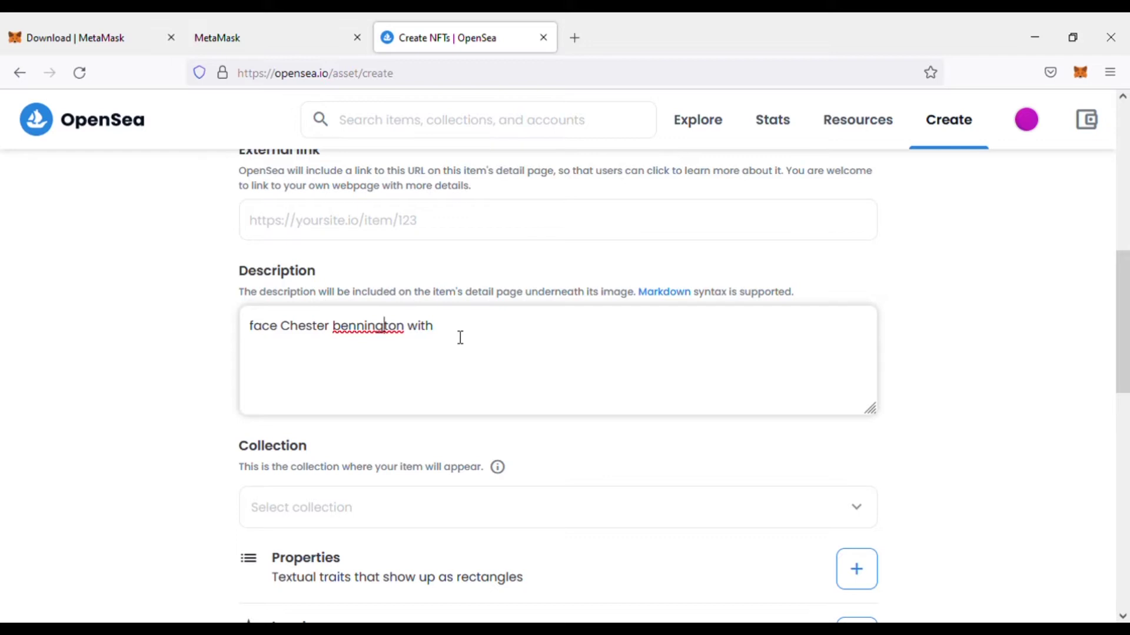
# Add "paint art" before "face" in the description and remove the trailing word "with".
pyautogui.press('Left')
pyautogui.press('Left')
pyautogui.press('Left')
pyautogui.press('Left')
pyautogui.press('Left')
pyautogui.press('Left')
pyautogui.press('Left')
pyautogui.press('Left')
pyautogui.press('Left')
pyautogui.press('Left')
pyautogui.press('Left')
pyautogui.press('Left')
pyautogui.press('Left')
pyautogui.press('Left')
pyautogui.press('Left')
pyautogui.press('Left')
pyautogui.write('pa')
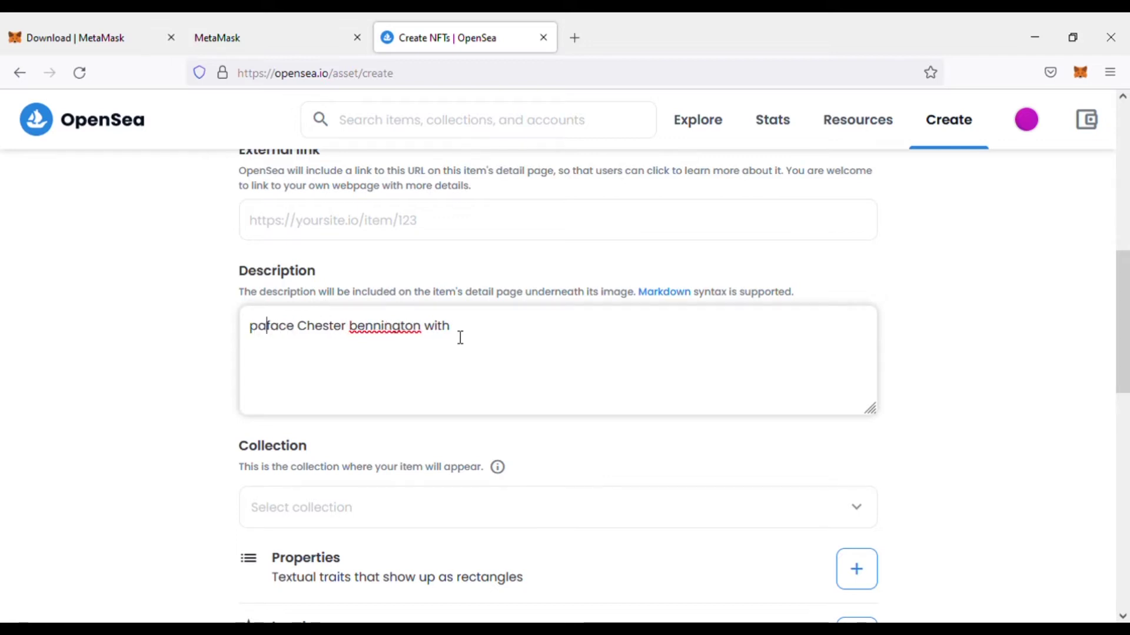
pyautogui.write('int art')
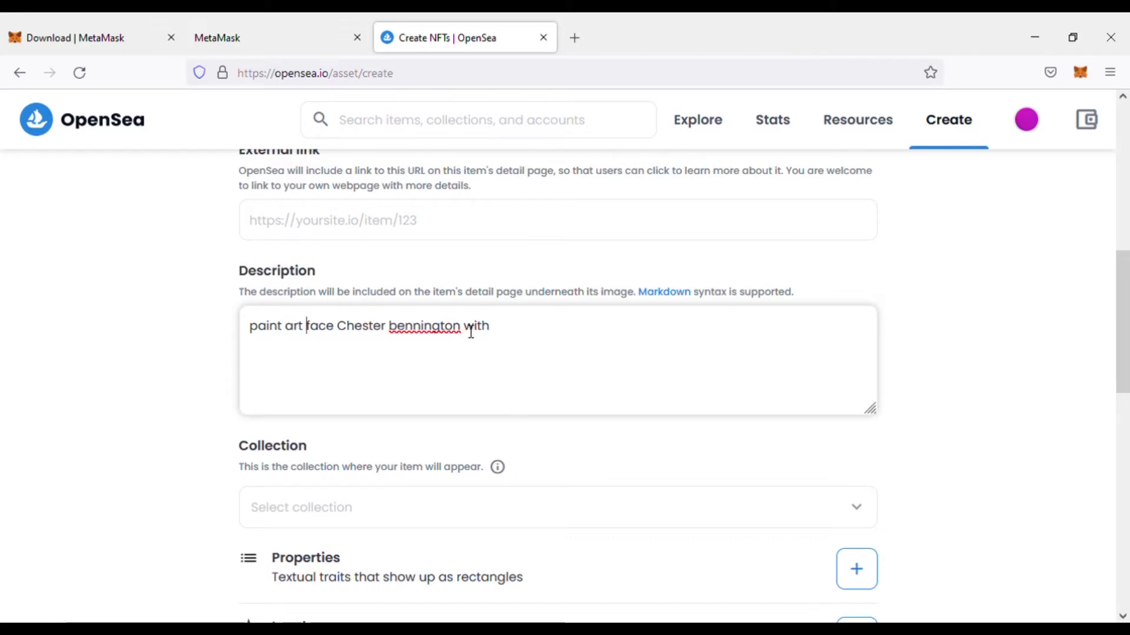
pyautogui.moveTo(465, 328); pyautogui.dragTo(548, 318)
pyautogui.press('BackSpace')
# Check which collections are available and examine the optional Properties, Levels, Stats, Unlockable Content and Explicit & Sensitive Content settings.
pyautogui.scroll(-3, 533, 353)
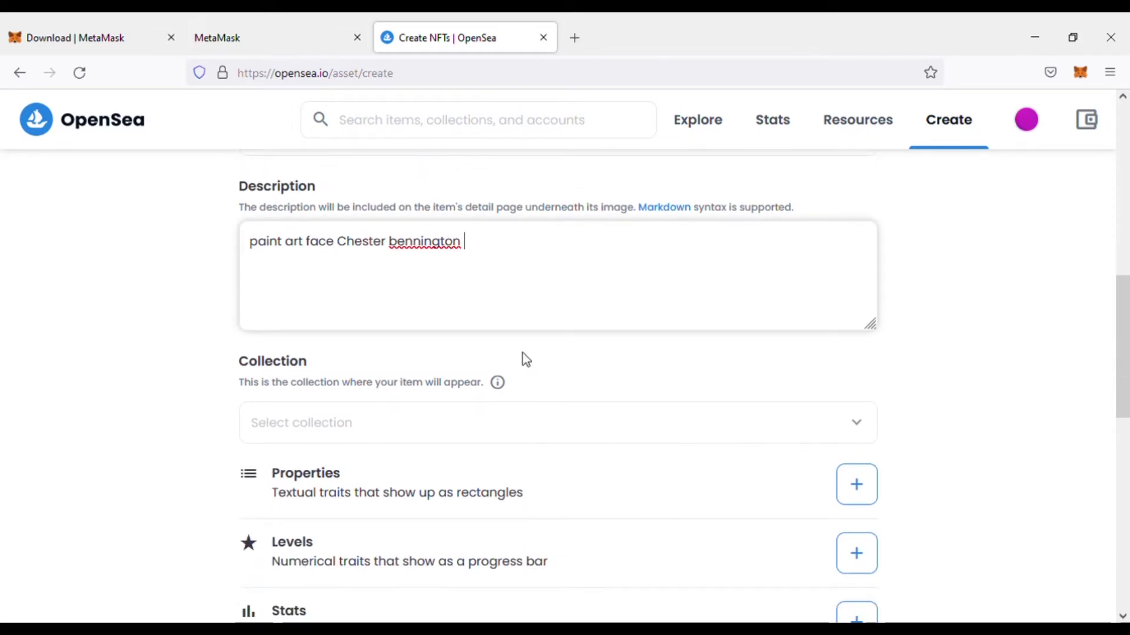
pyautogui.scroll(-3, 523, 355)
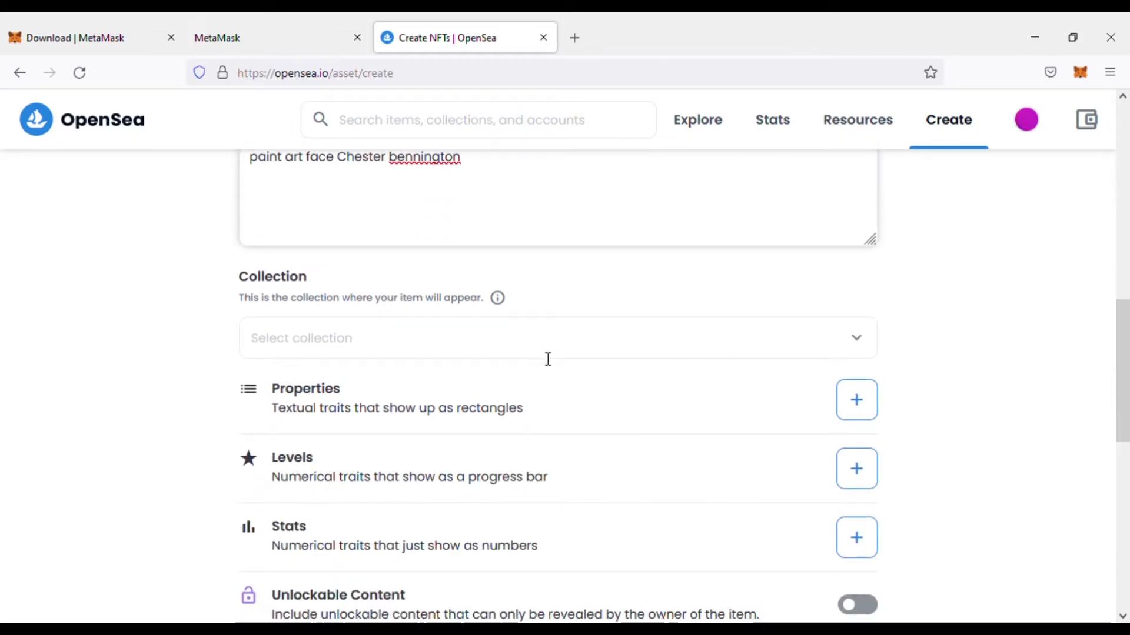
pyautogui.click(859, 347)
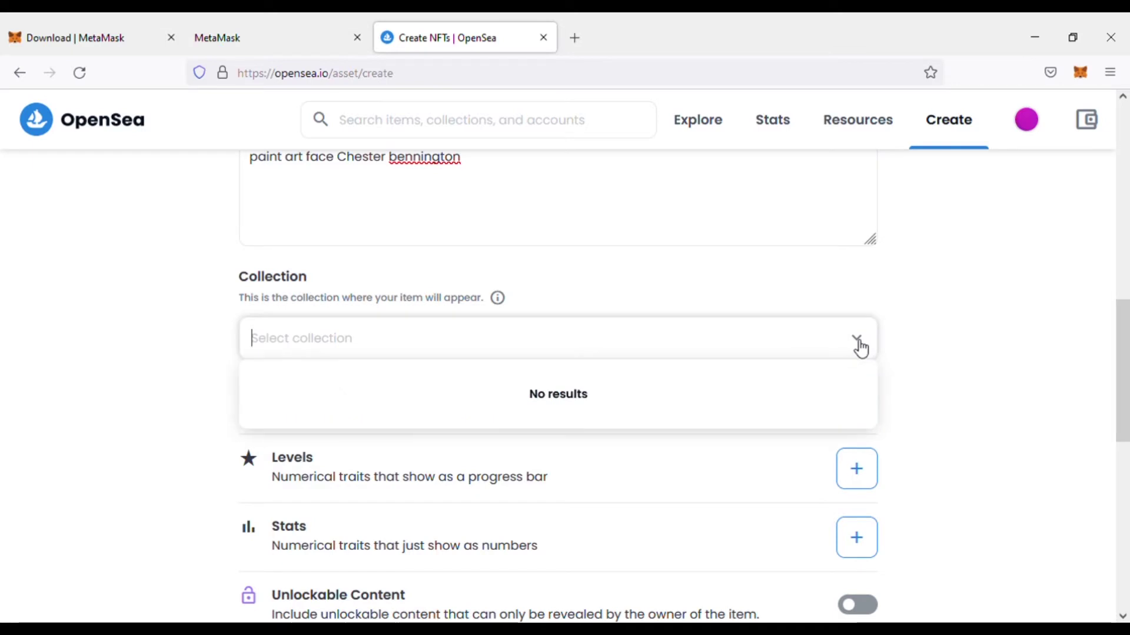
pyautogui.click(860, 348)
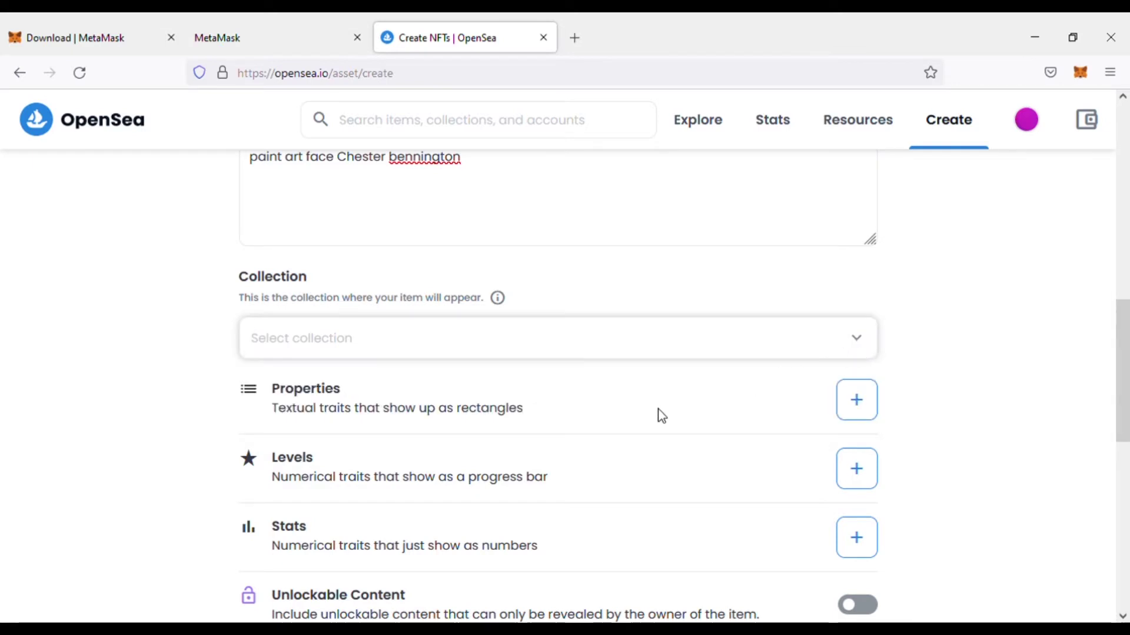
pyautogui.scroll(-3, 662, 416)
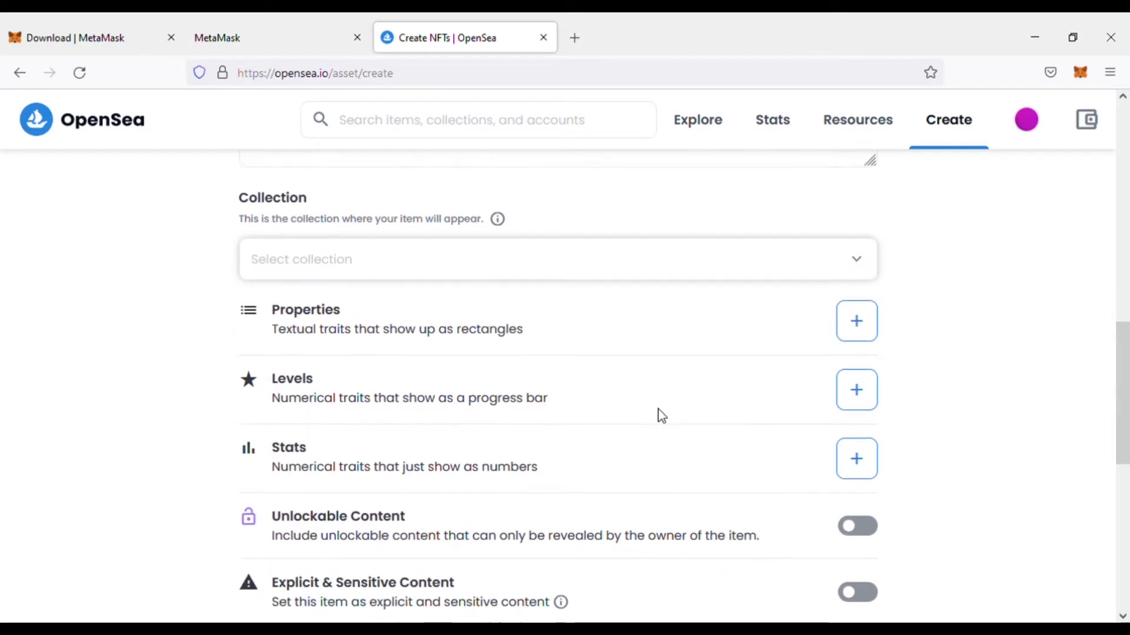
pyautogui.scroll(6, 660, 416)
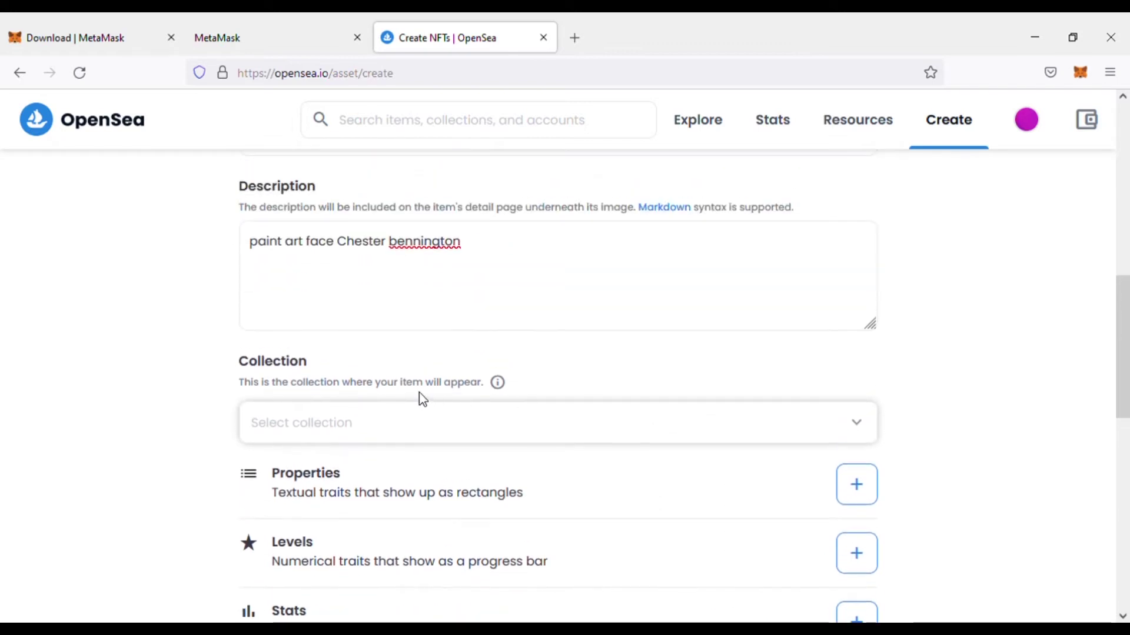
pyautogui.scroll(-3, 383, 436)
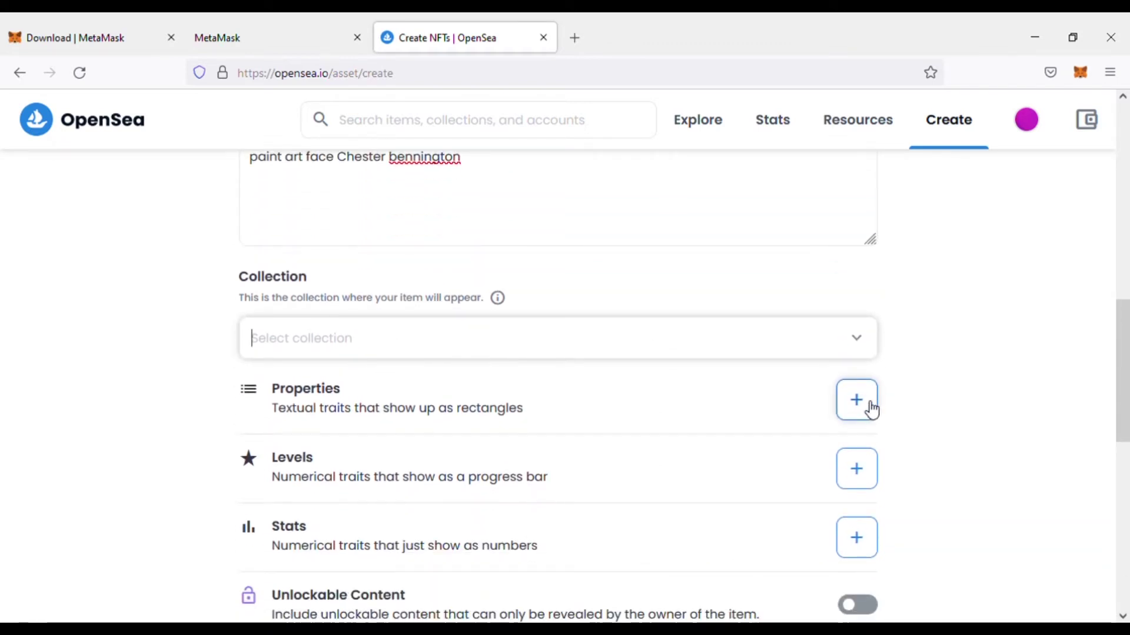
pyautogui.scroll(-9, 871, 409)
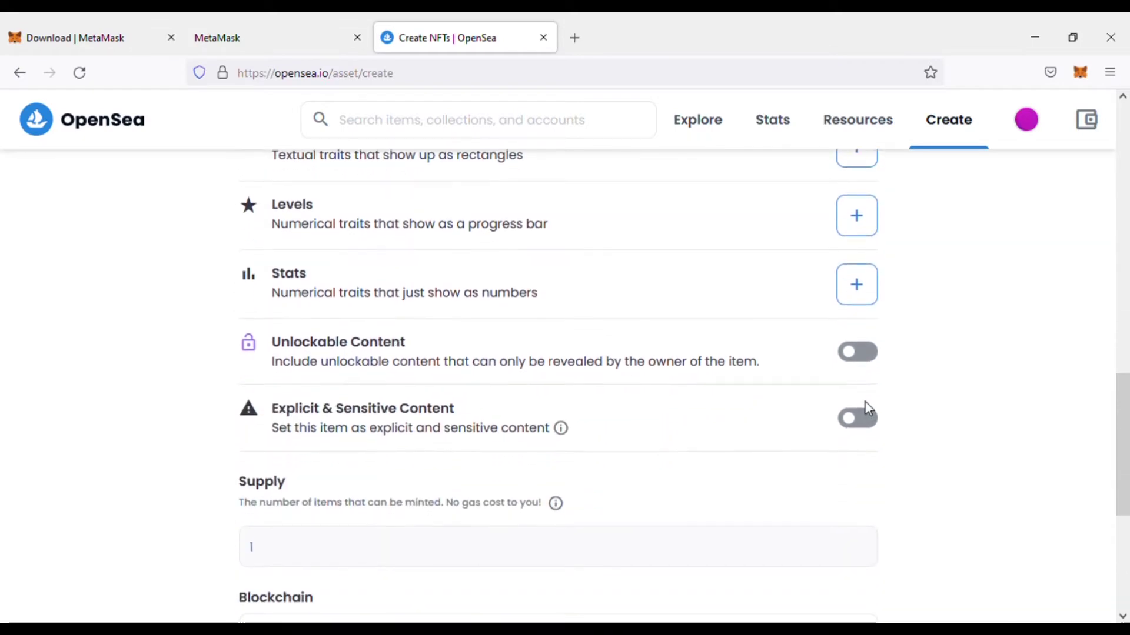
pyautogui.scroll(-9, 866, 406)
pyautogui.scroll(15, 866, 405)
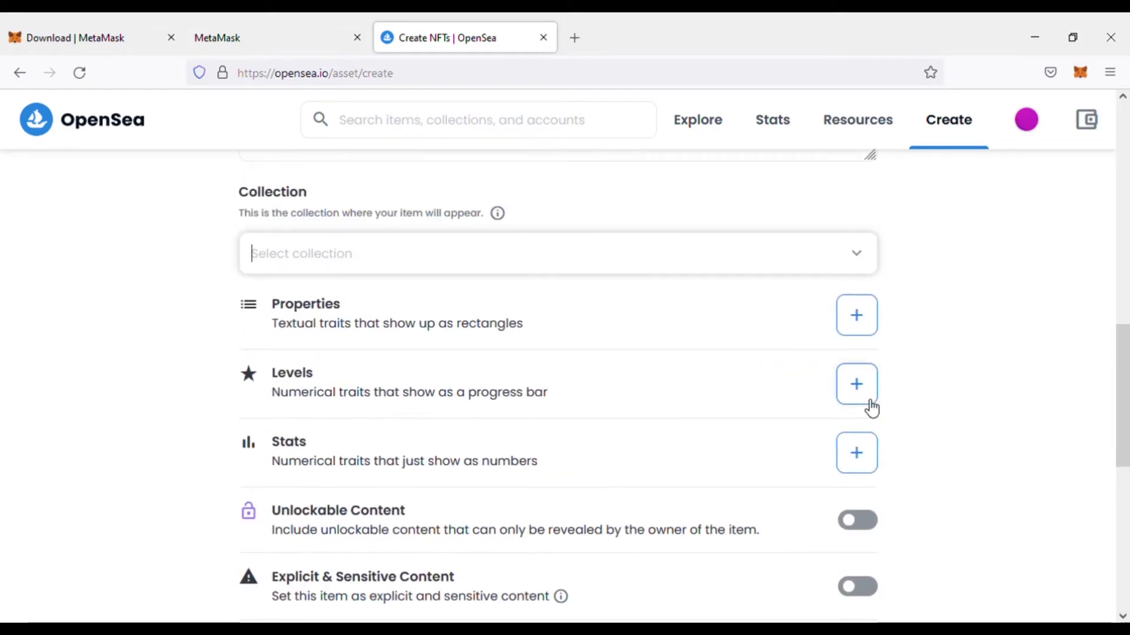
pyautogui.scroll(3, 870, 406)
pyautogui.moveTo(499, 311)
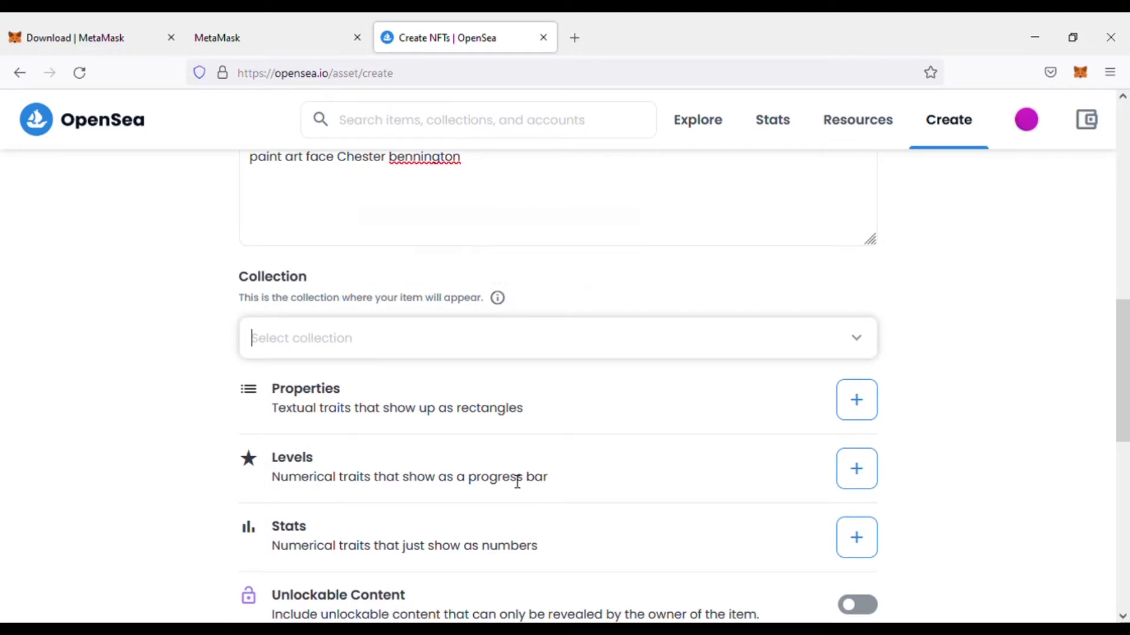
pyautogui.scroll(-3, 514, 477)
pyautogui.scroll(-3, 510, 475)
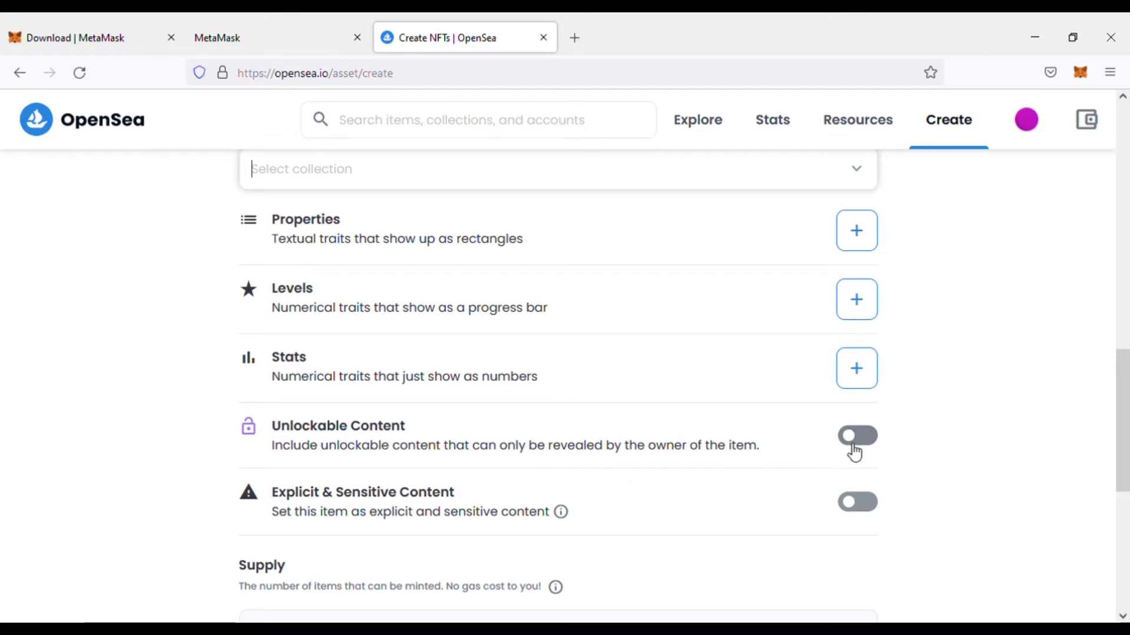
# Set the item's blockchain to Polygon and look back over the filled-in form.
pyautogui.scroll(-3, 681, 510)
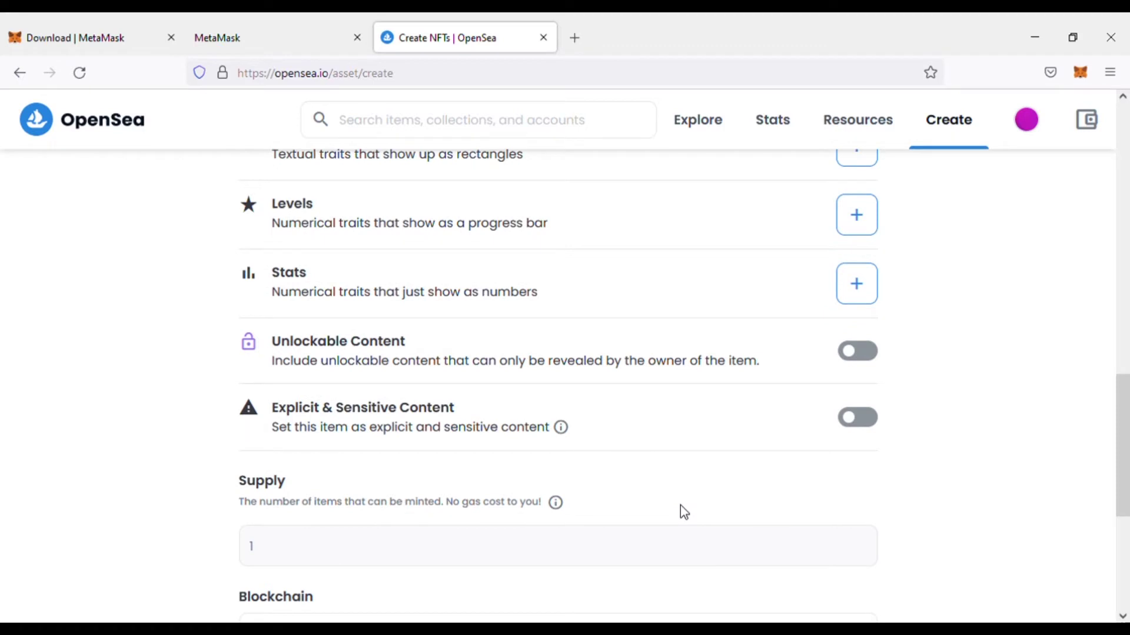
pyautogui.scroll(-5, 682, 511)
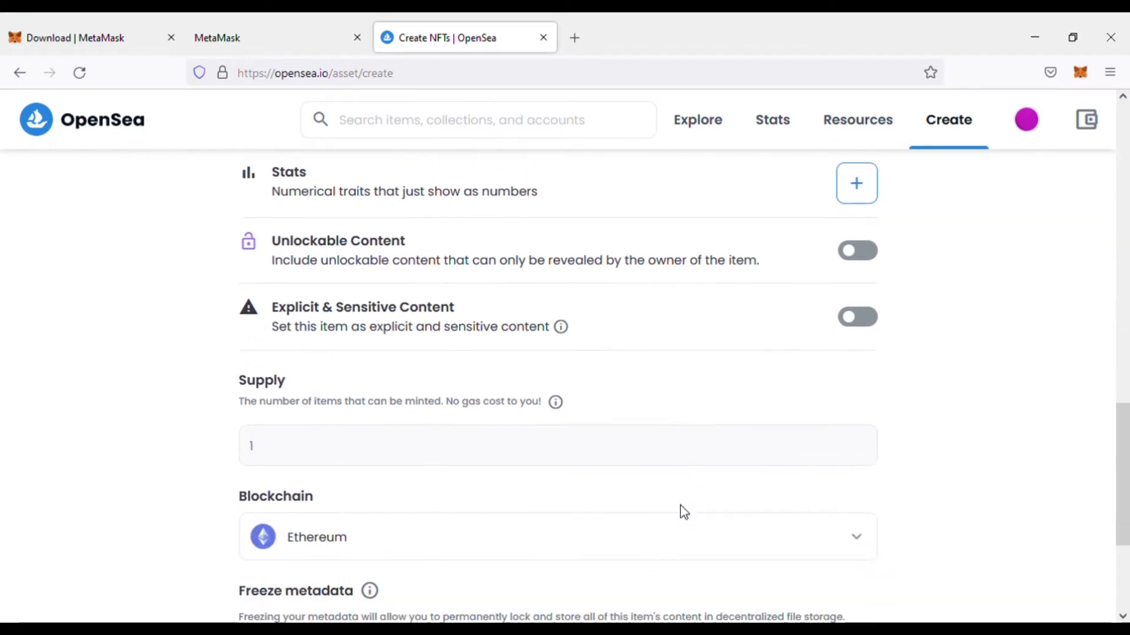
pyautogui.scroll(-5, 682, 512)
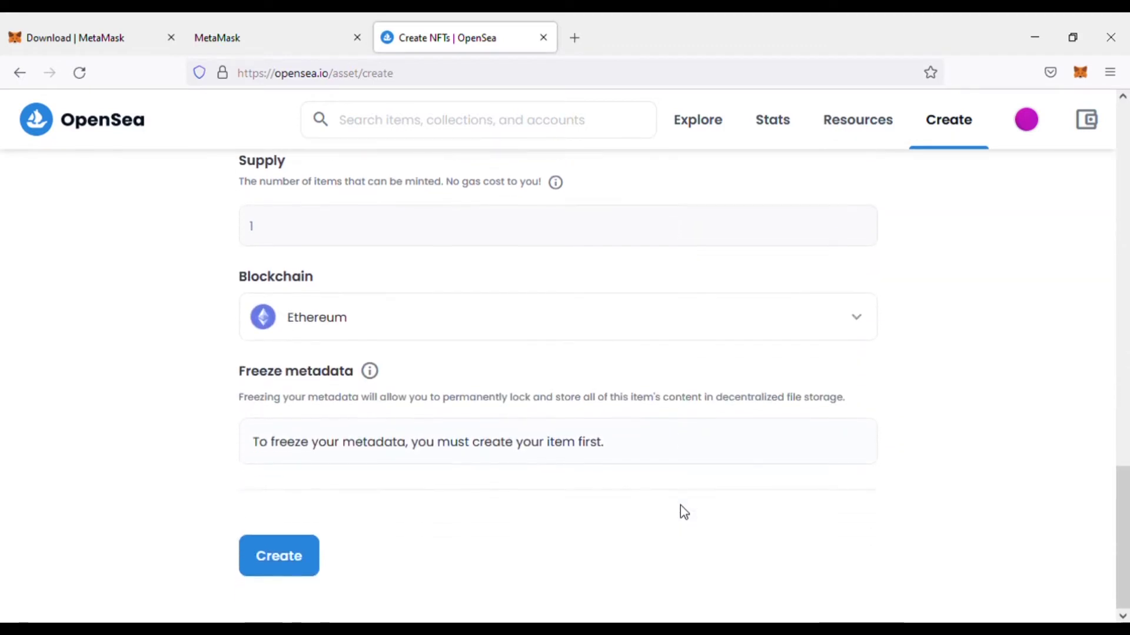
pyautogui.click(858, 322)
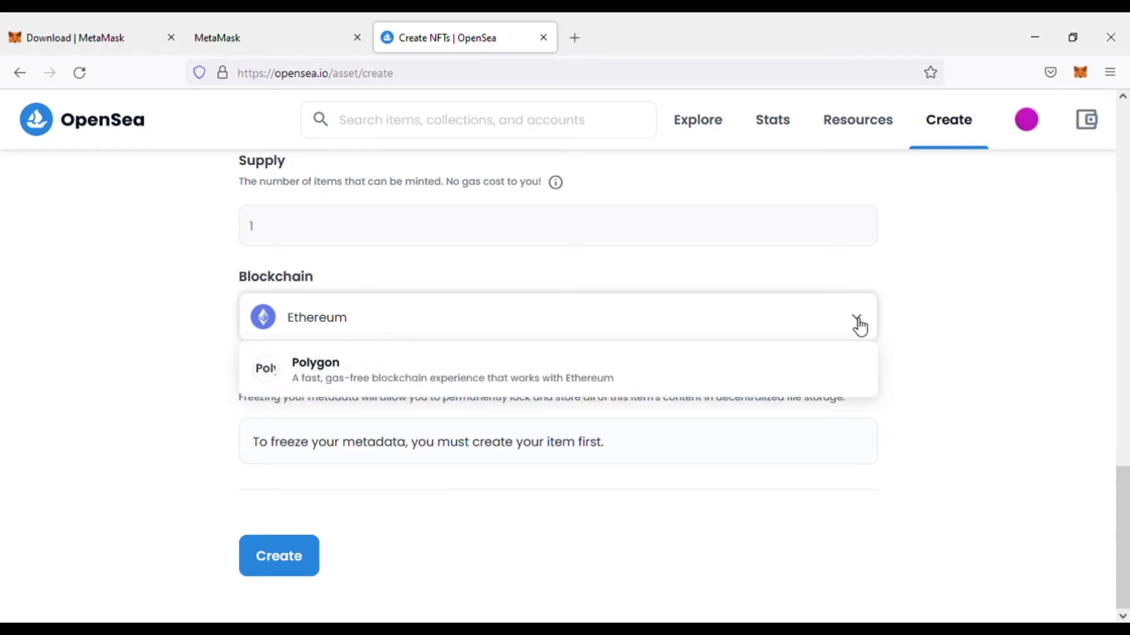
pyautogui.click(328, 372)
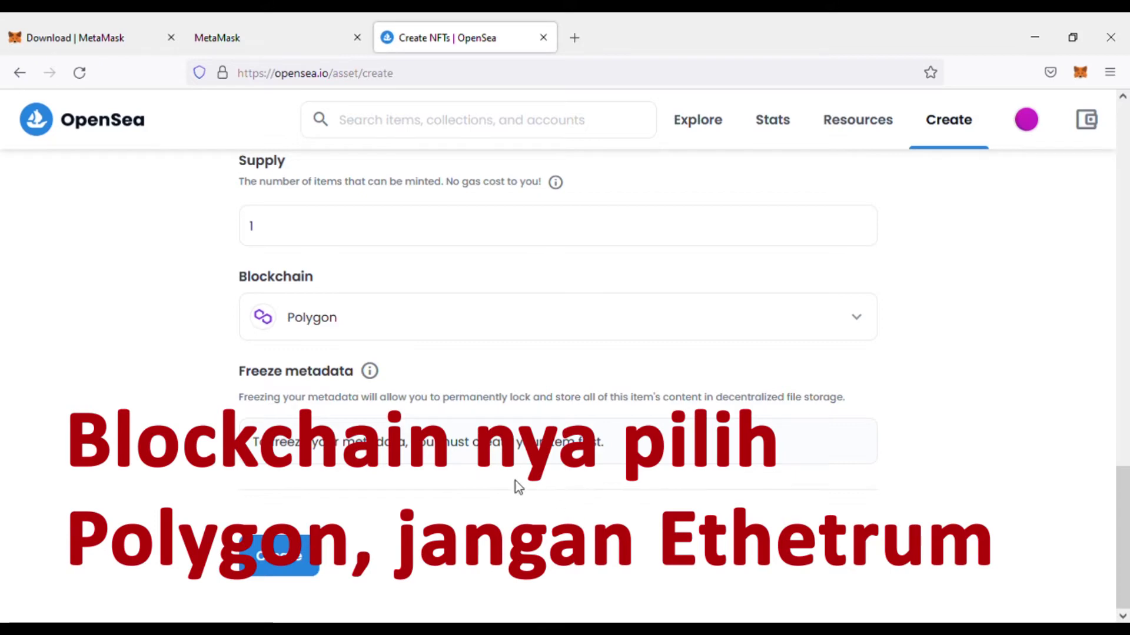
pyautogui.scroll(15, 472, 416)
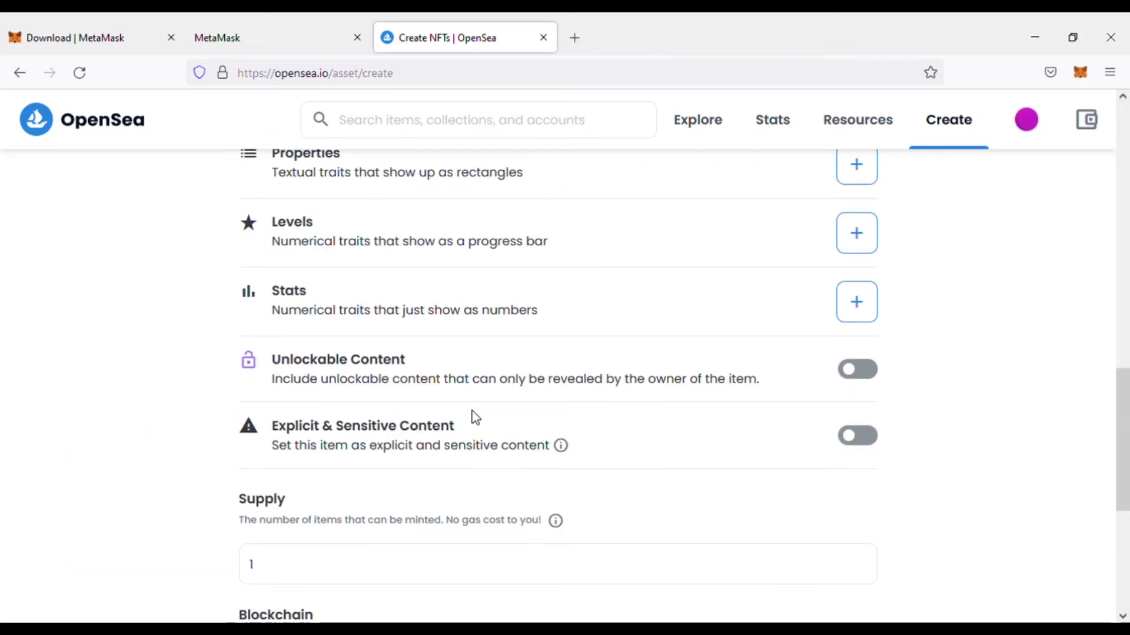
pyautogui.scroll(3, 480, 417)
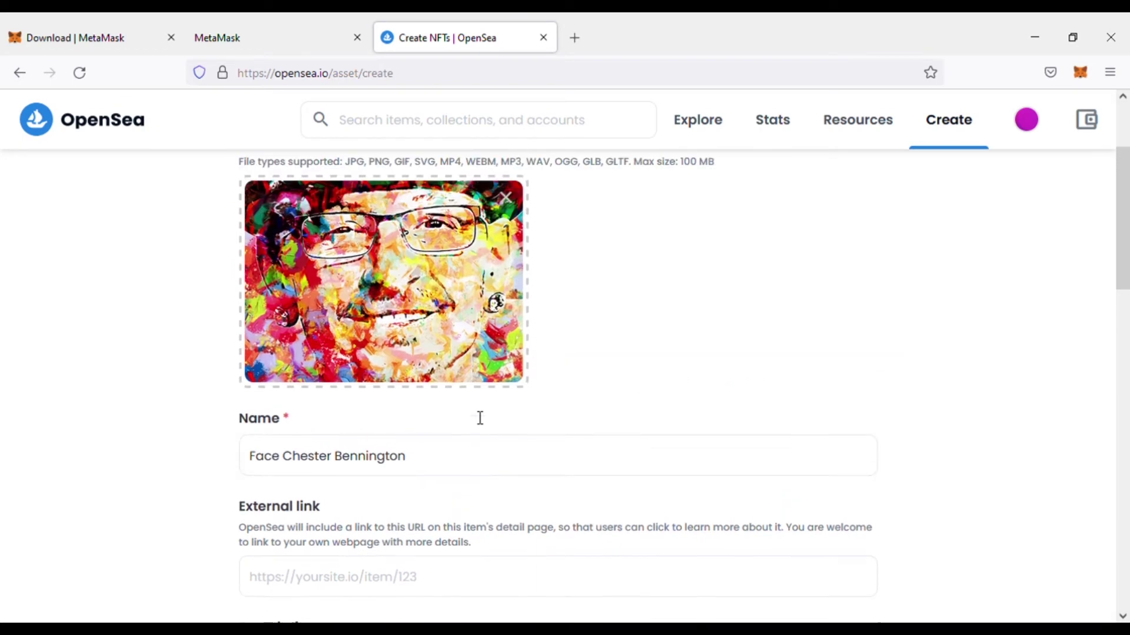
# Review the completed item form from the image down to the blockchain, create the item and dismiss the share dialog.
pyautogui.scroll(3, 479, 416)
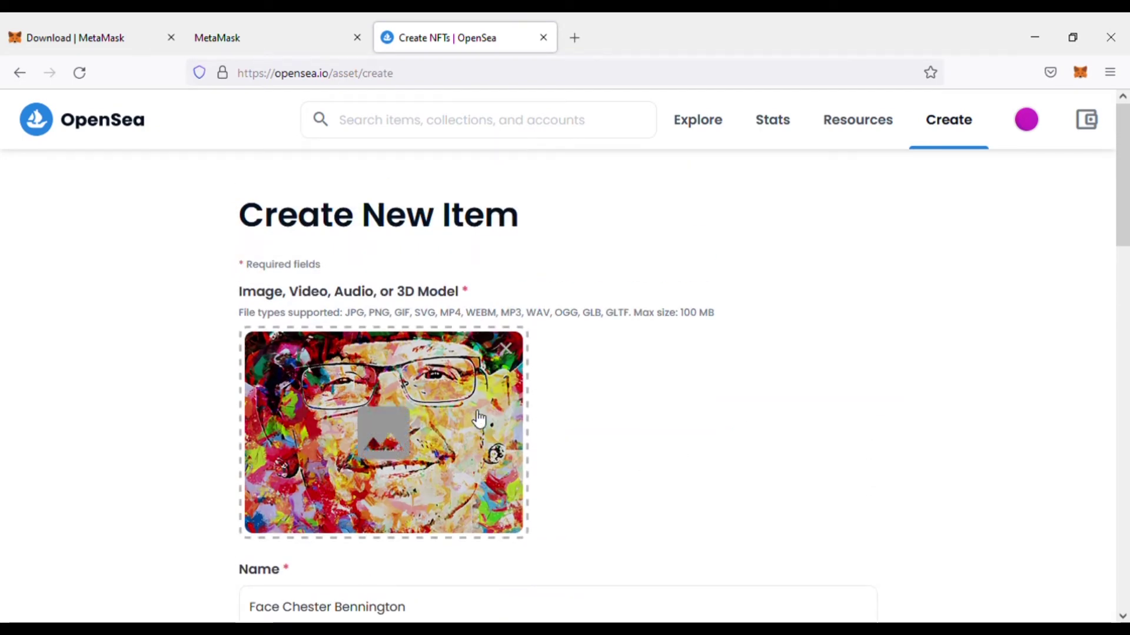
pyautogui.scroll(-4, 479, 419)
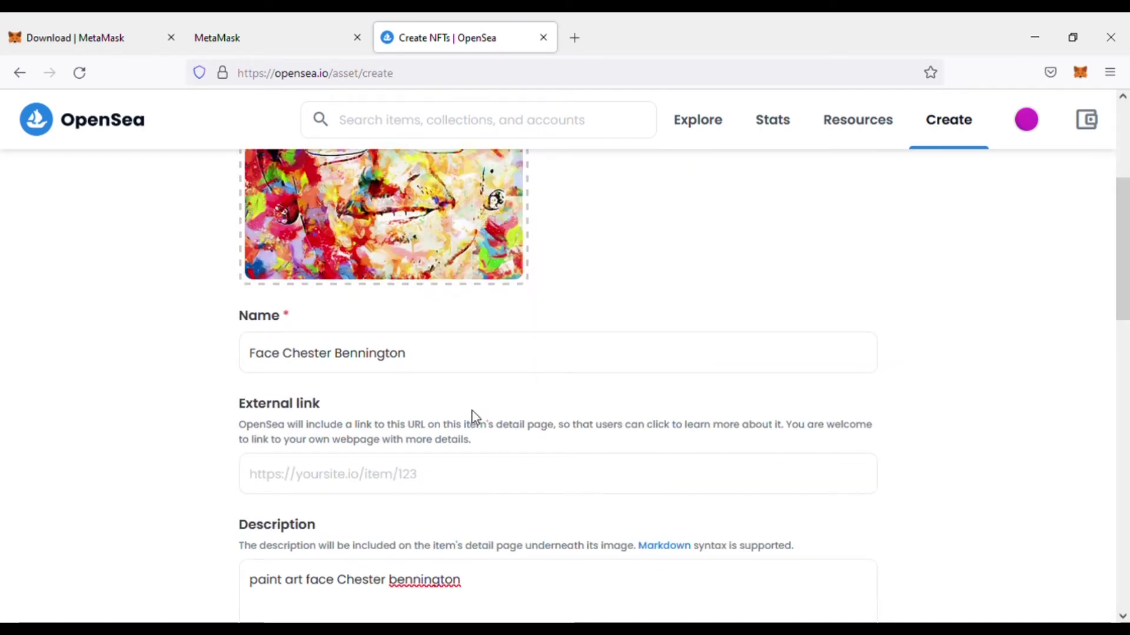
pyautogui.scroll(-4, 475, 417)
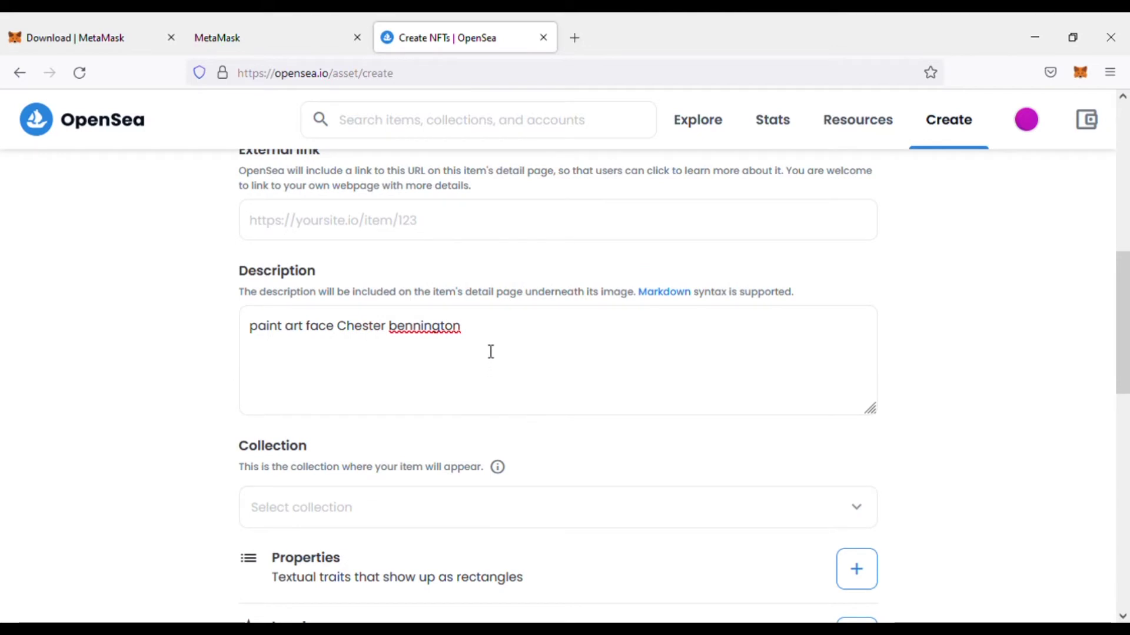
pyautogui.scroll(-3, 491, 394)
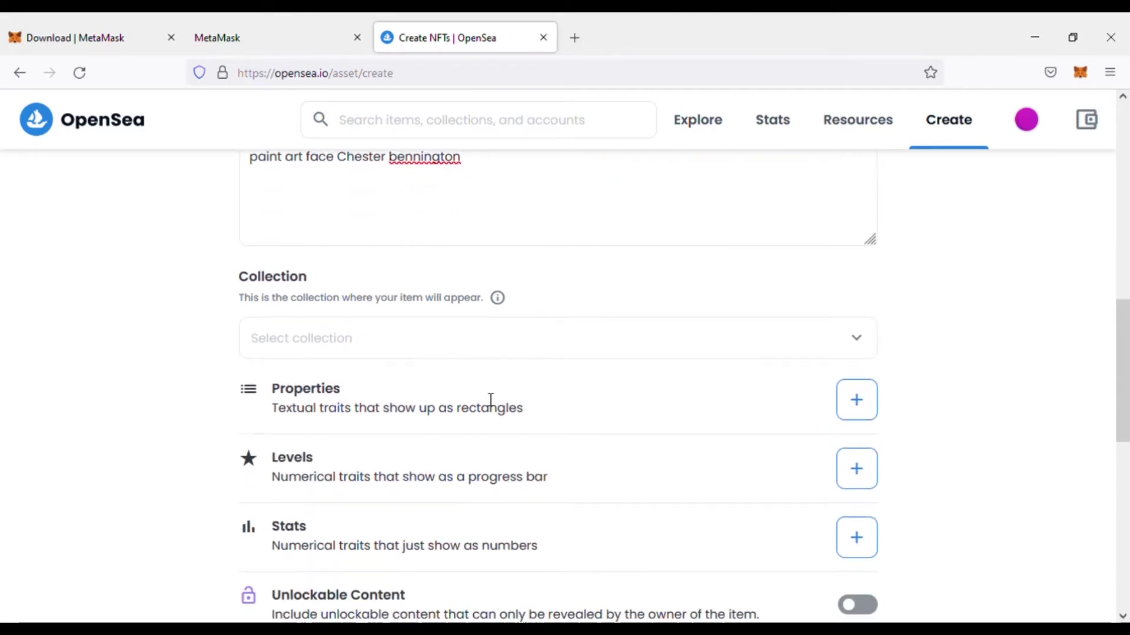
pyautogui.scroll(-3, 482, 397)
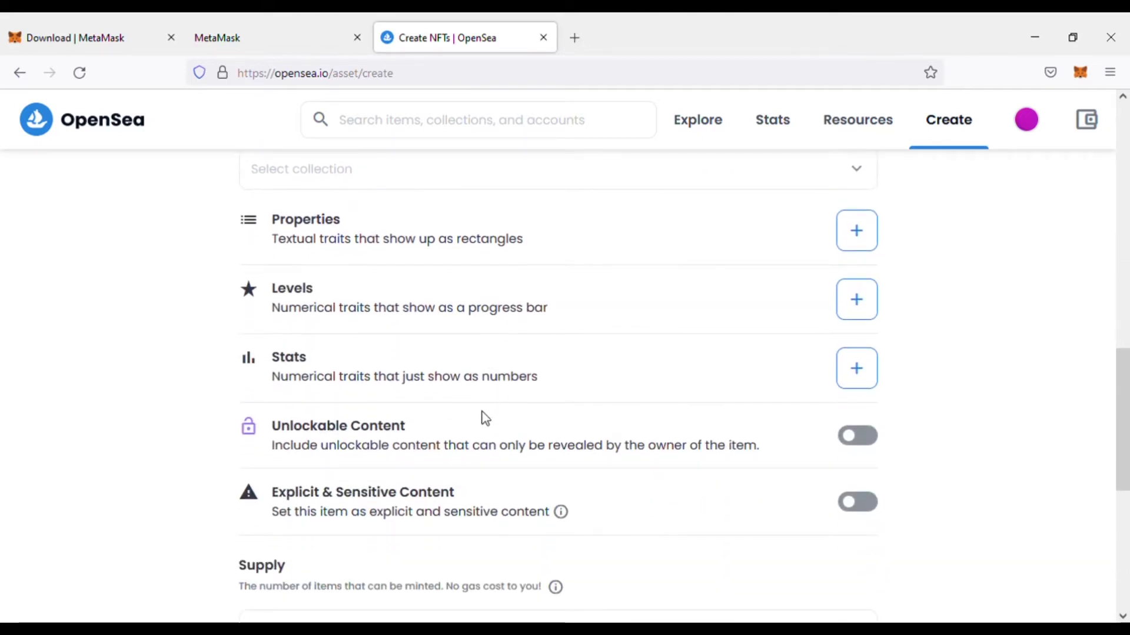
pyautogui.scroll(-2, 486, 453)
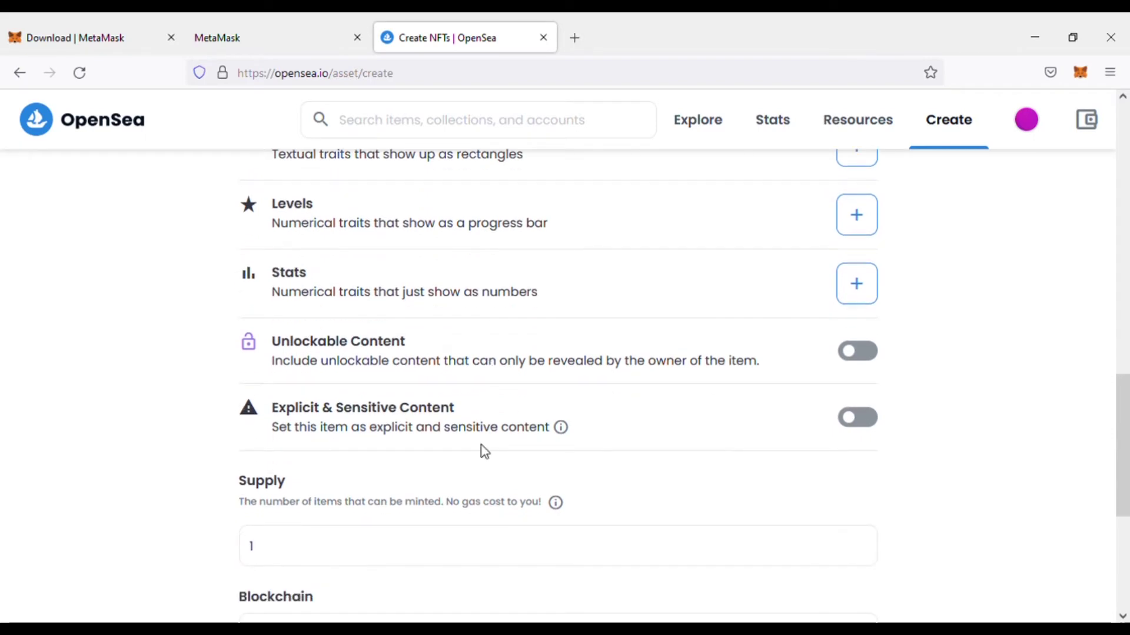
pyautogui.scroll(-5, 482, 451)
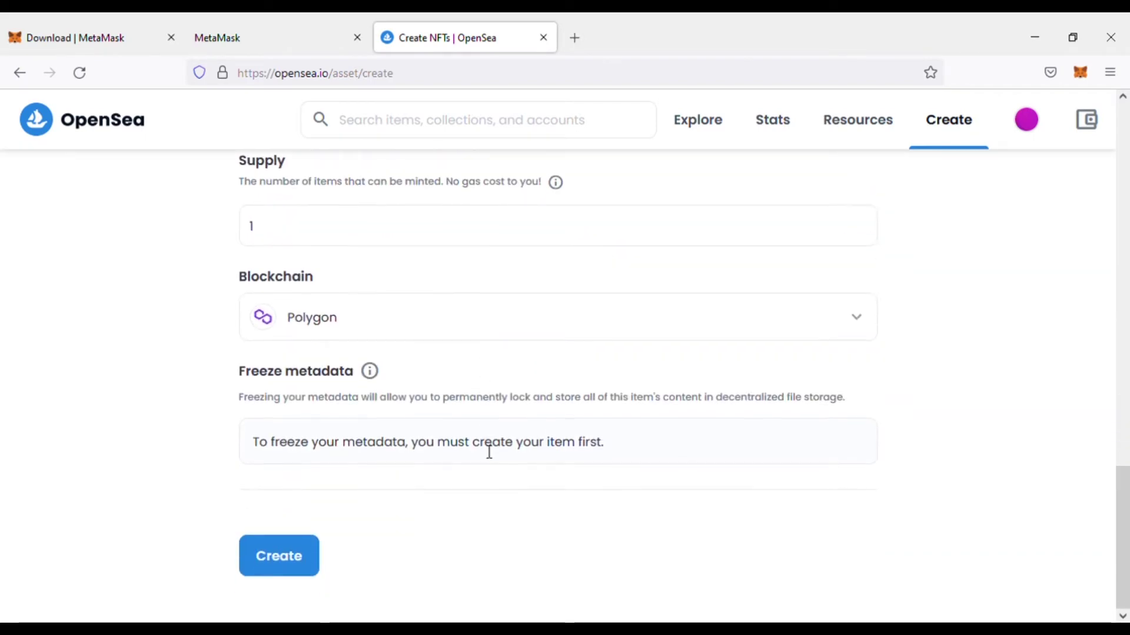
pyautogui.click(274, 566)
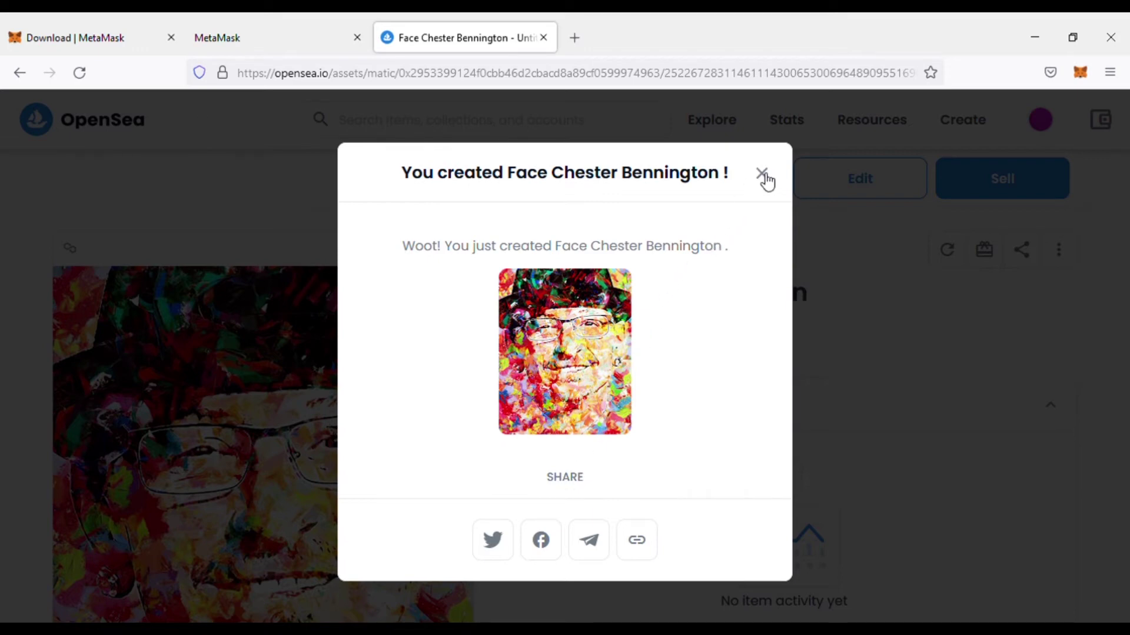
pyautogui.click(762, 172)
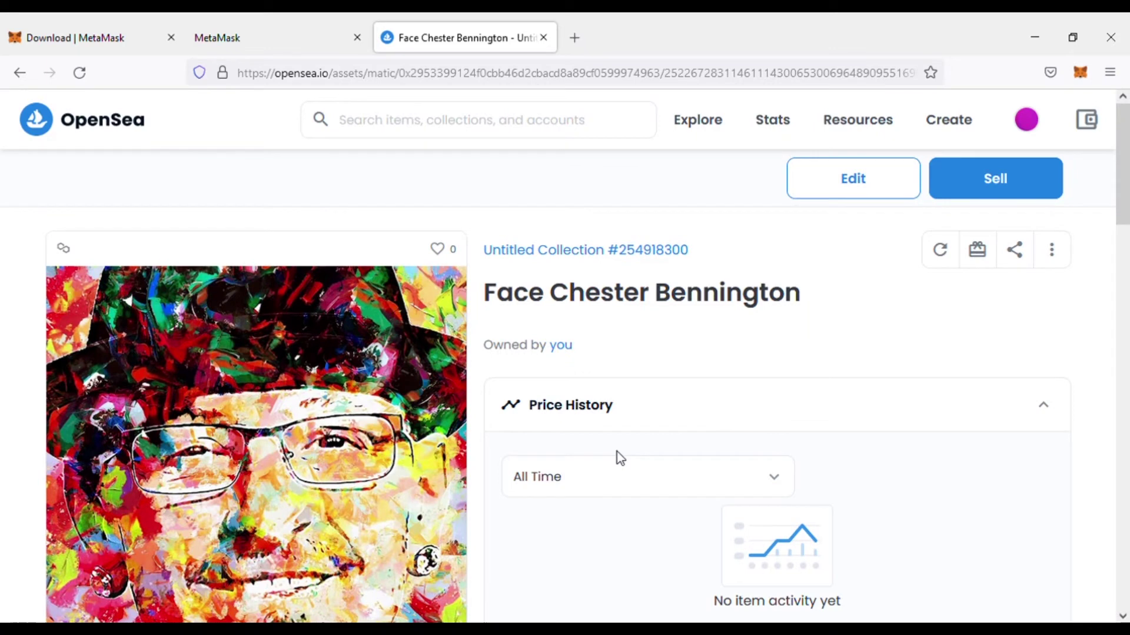
# Start a sale listing for the Face Chester Bennington item from the profile's items.
pyautogui.scroll(-3, 617, 456)
pyautogui.scroll(3, 616, 456)
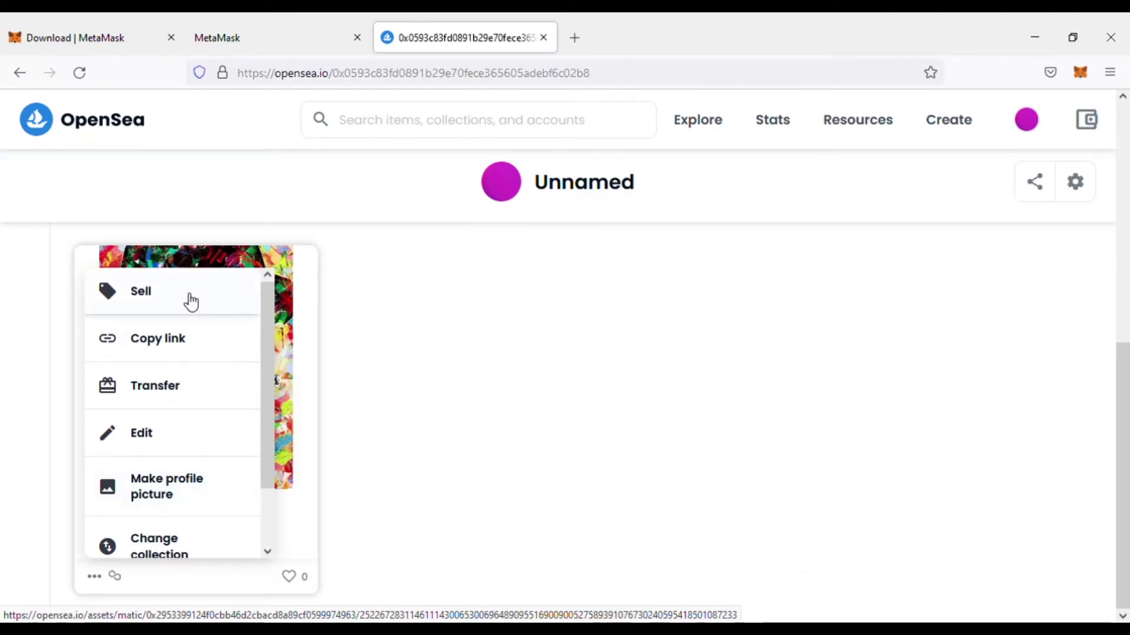
pyautogui.click(165, 302)
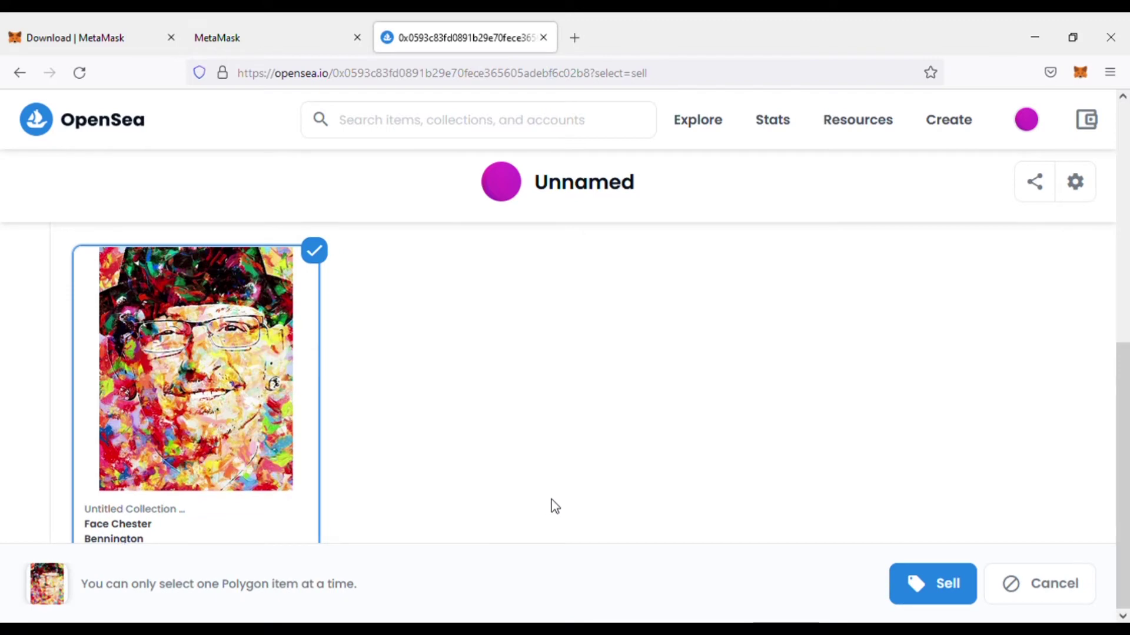
pyautogui.click(951, 584)
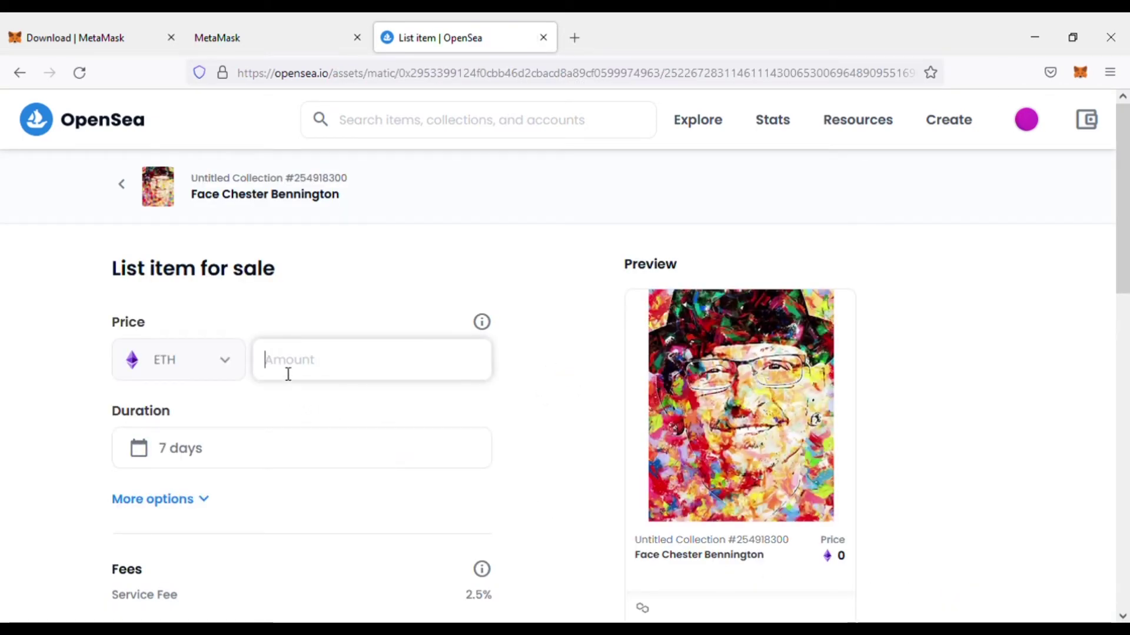
# Enter a sale price of 0.25 ETH and reduce it to 0.02 ETH.
pyautogui.write('0.25')
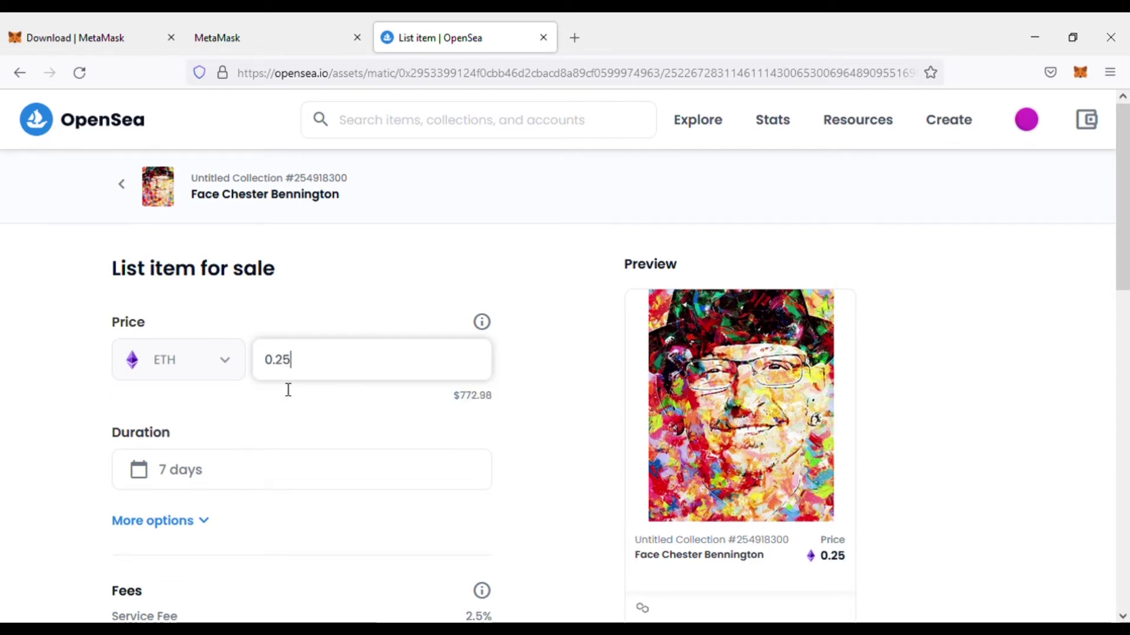
pyautogui.scroll(-2, 289, 412)
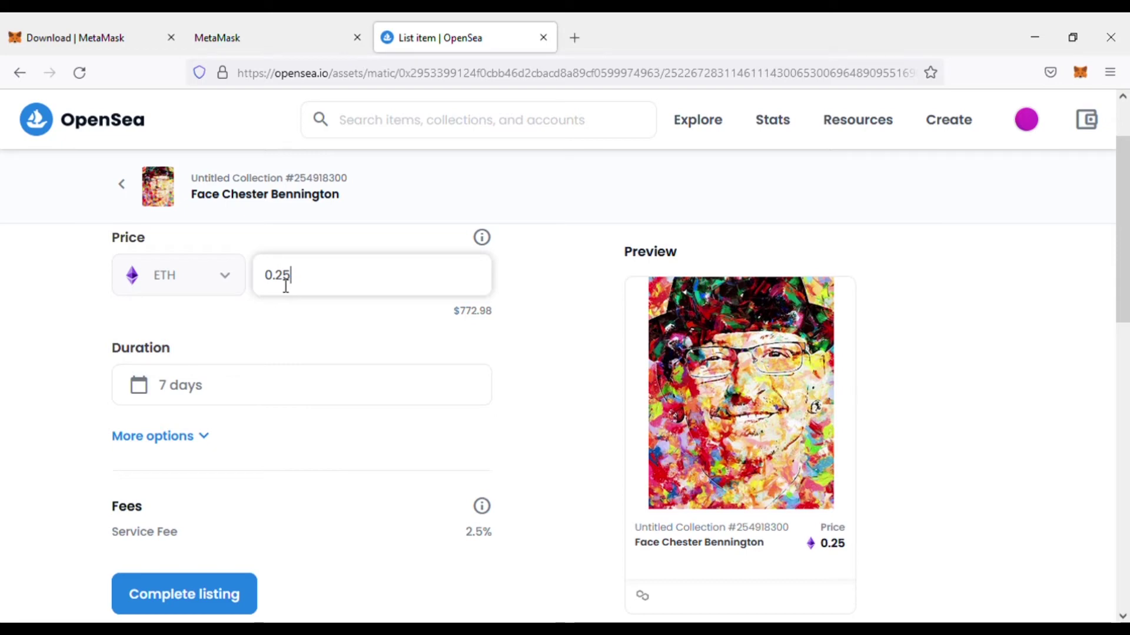
pyautogui.moveTo(275, 285); pyautogui.dragTo(298, 283)
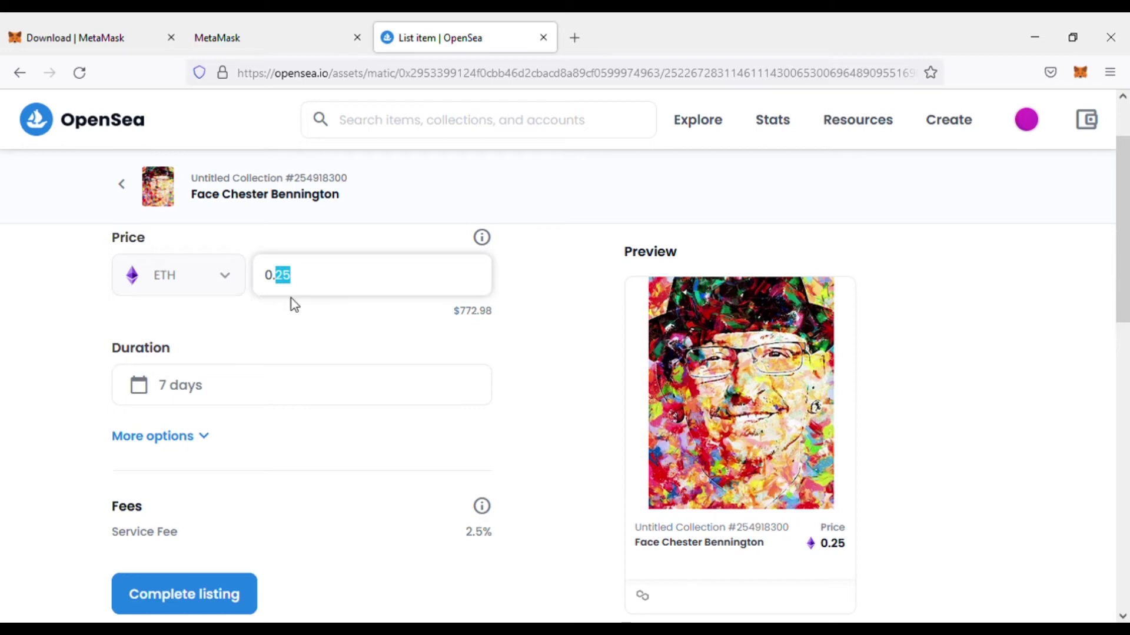
pyautogui.write('02')
pyautogui.click(300, 344)
pyautogui.scroll(-2, 297, 345)
pyautogui.scroll(2, 298, 346)
# Check which date ranges are offered for the listing's duration and look over the rest of the form.
pyautogui.click(329, 385)
pyautogui.click(547, 331)
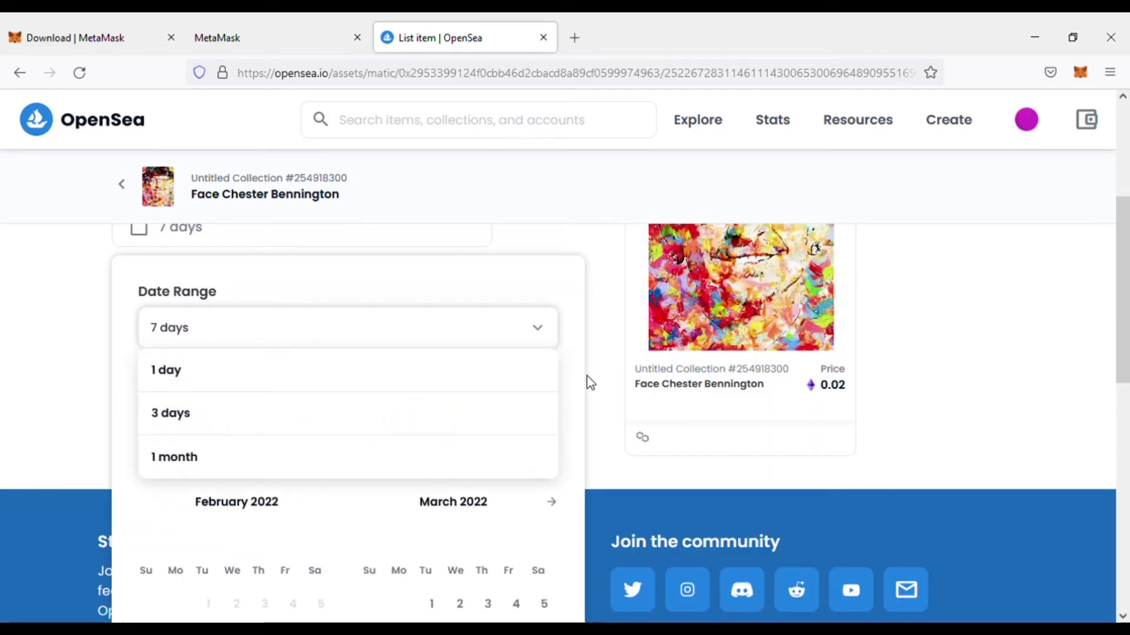
pyautogui.click(600, 386)
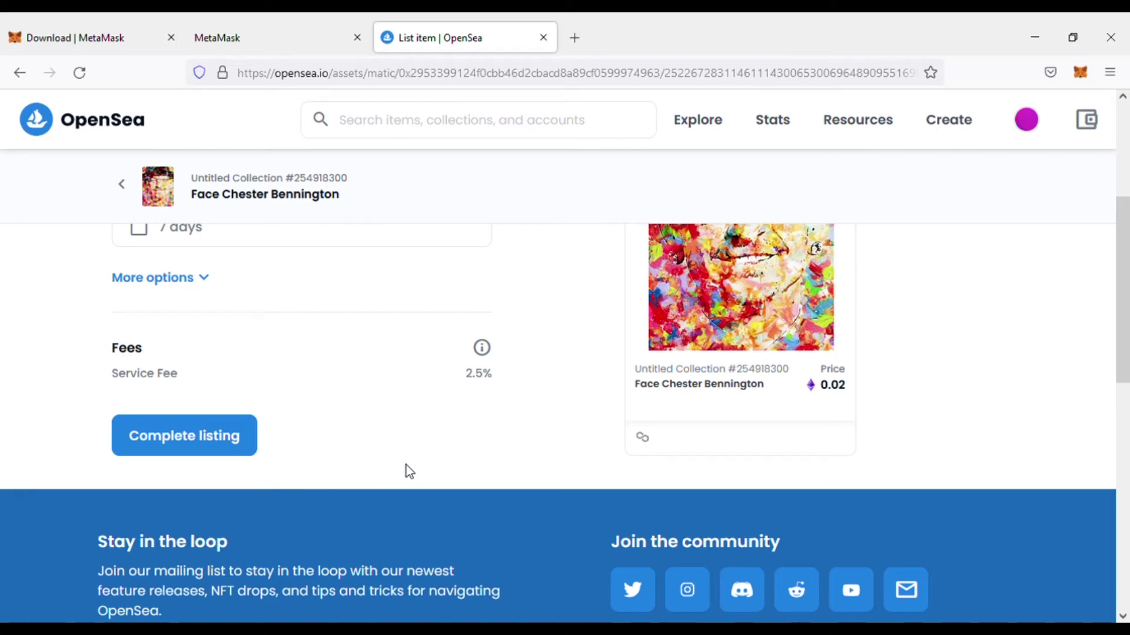
pyautogui.scroll(-3, 406, 465)
pyautogui.scroll(3, 406, 466)
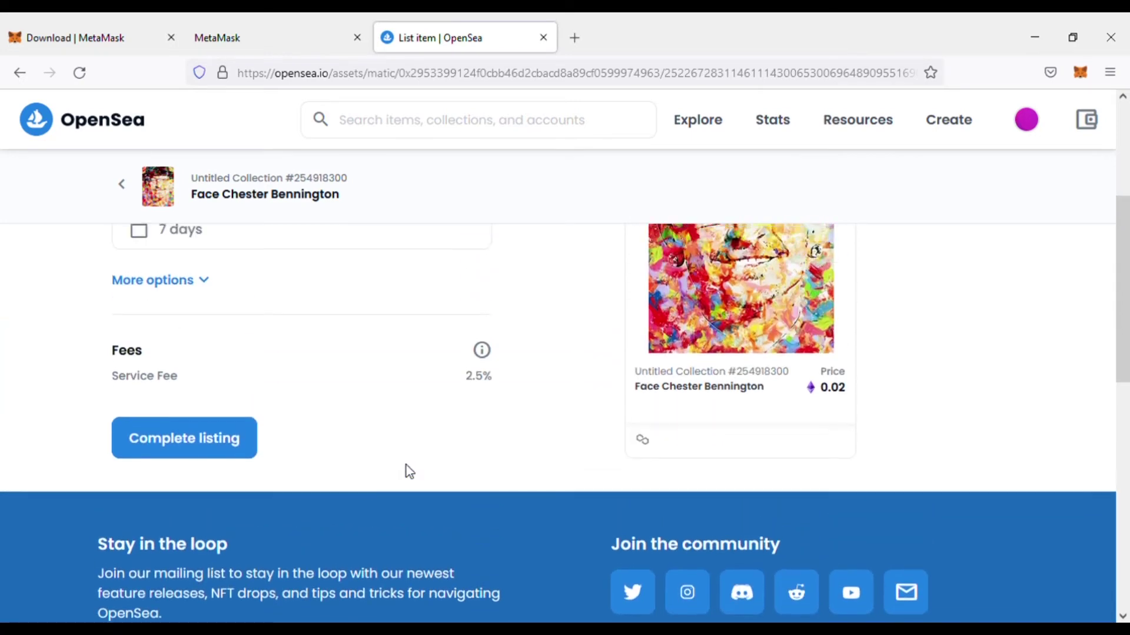
# Set the sale price to 0.01 ETH and submit the 7-day listing.
pyautogui.scroll(4, 407, 469)
pyautogui.scroll(-4, 407, 468)
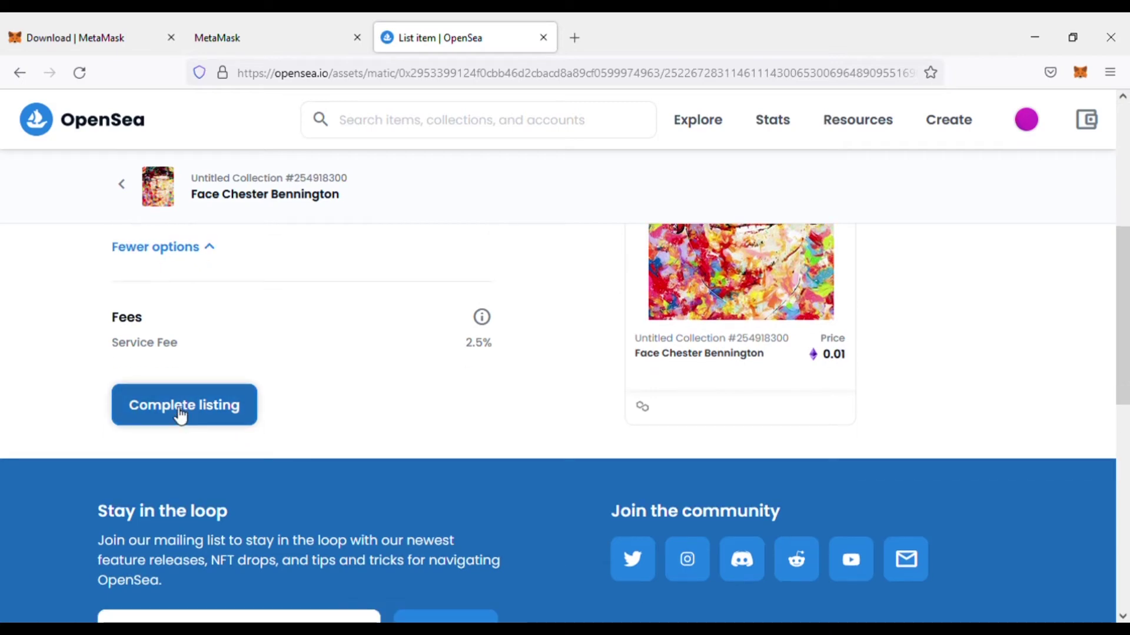
pyautogui.click(181, 406)
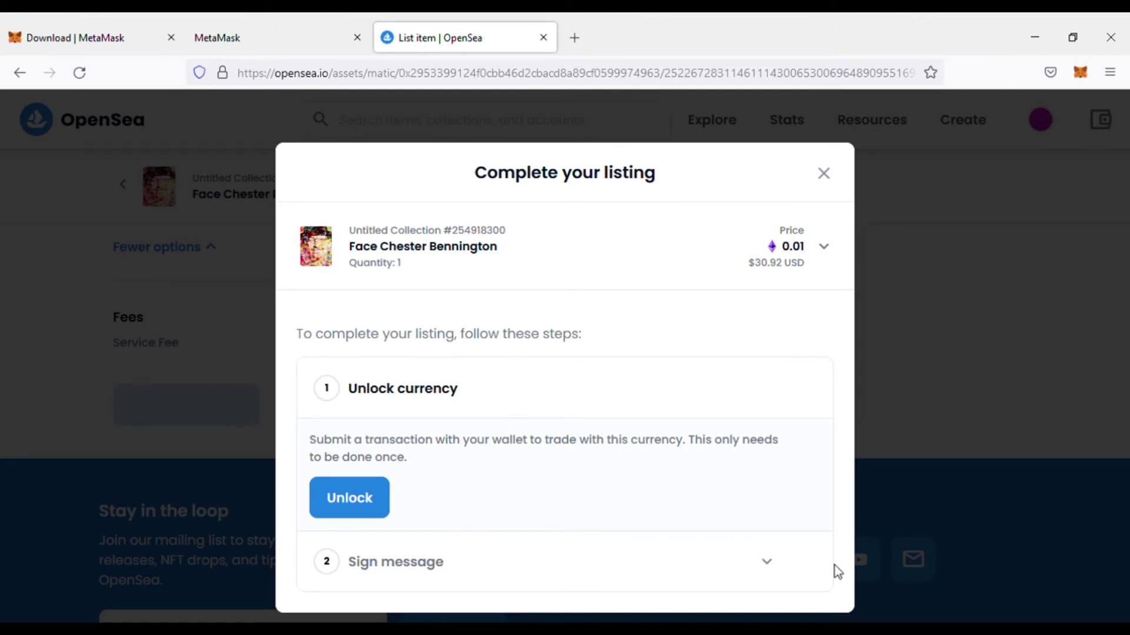
# Unlock the trading currency, sign the listing message with the wallet and dismiss the share dialog.
pyautogui.click(360, 501)
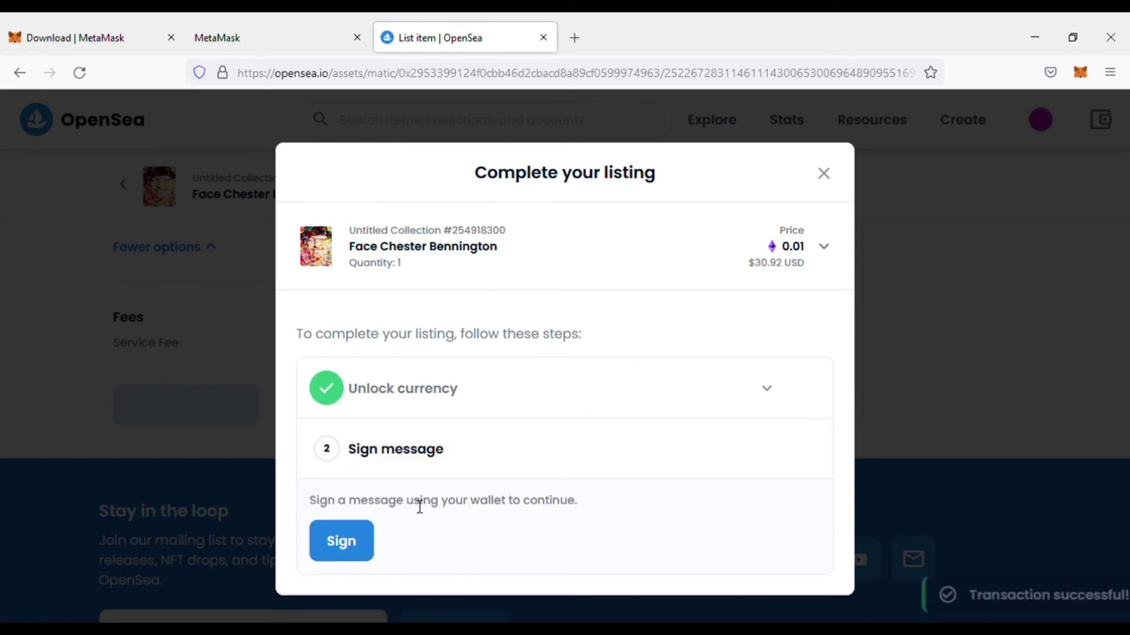
pyautogui.click(337, 546)
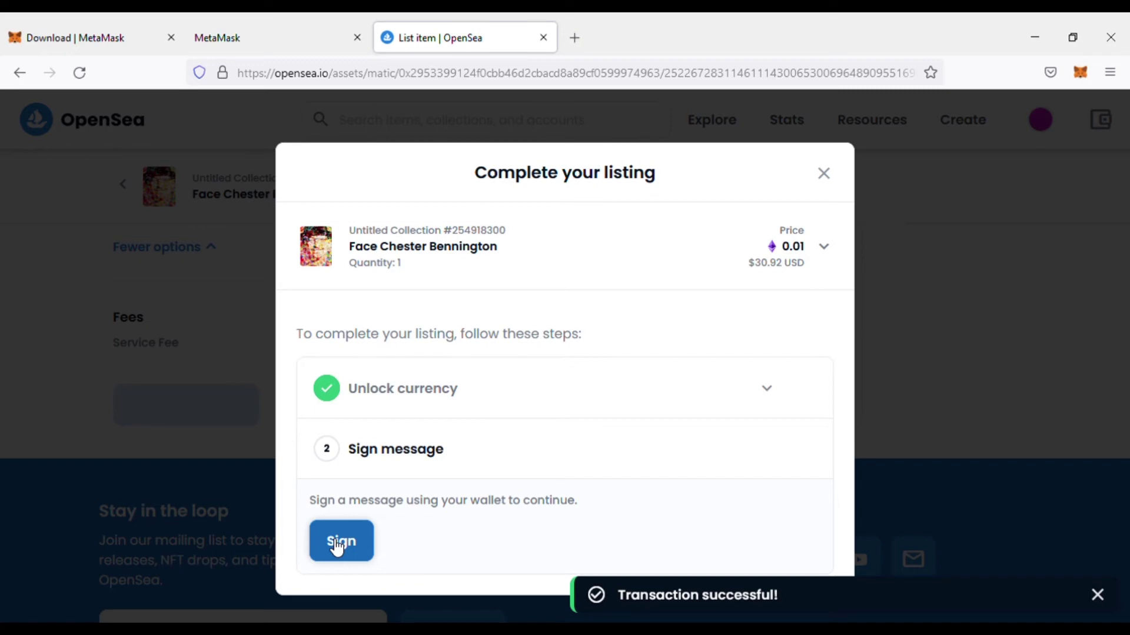
pyautogui.click(337, 546)
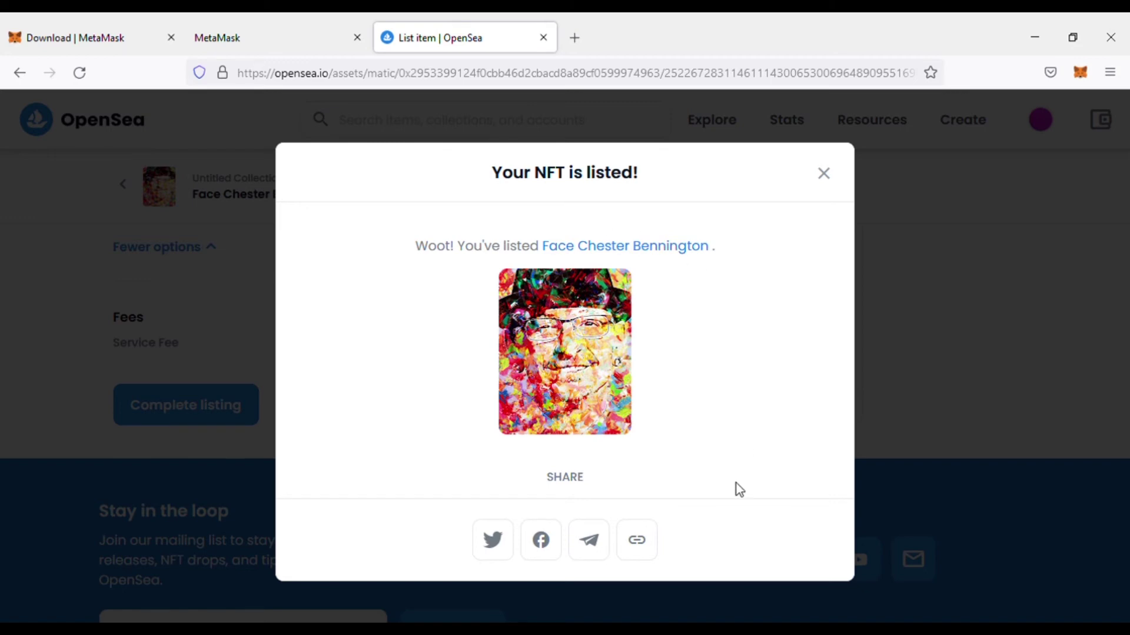
pyautogui.click(833, 175)
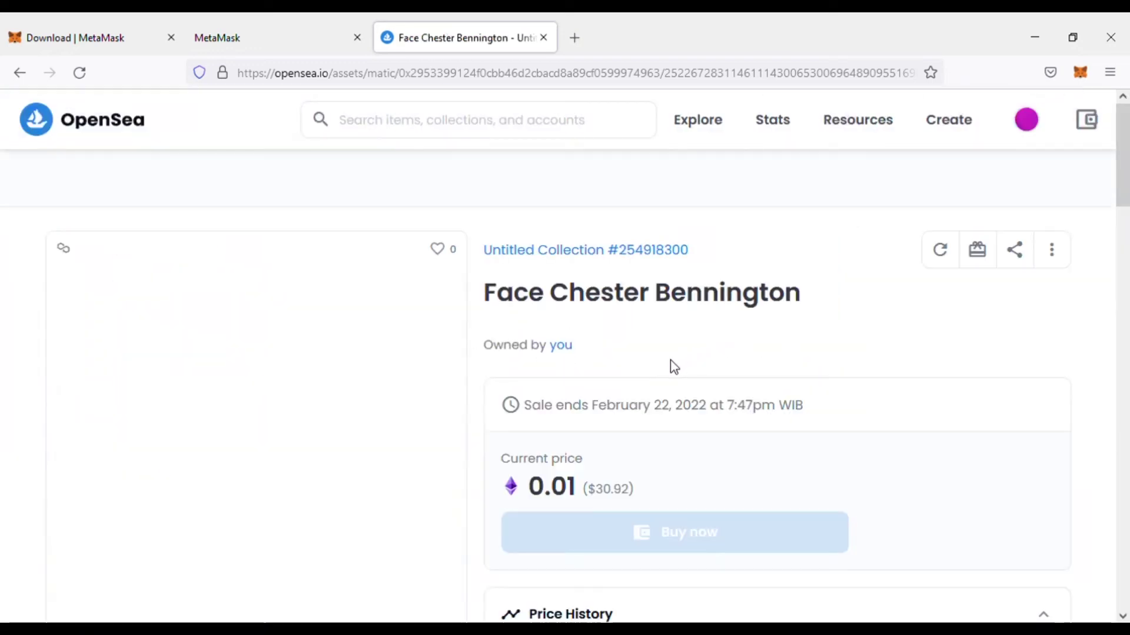
# Examine the listed item's page, including its price, description, listings, offers and item activity.
pyautogui.scroll(-2, 647, 390)
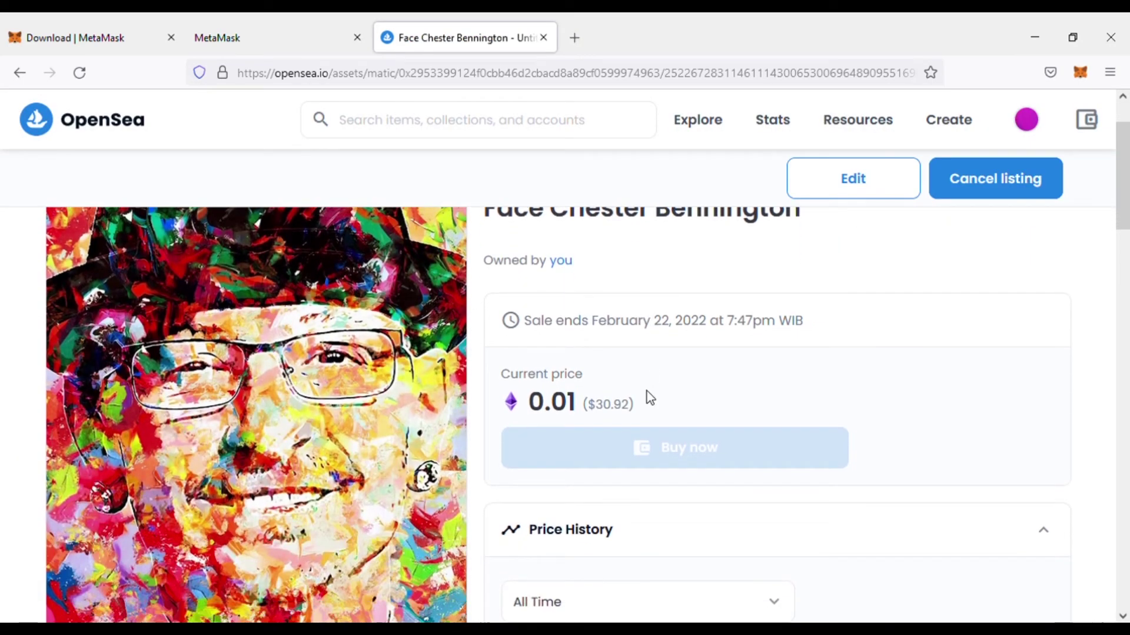
pyautogui.scroll(-2, 648, 391)
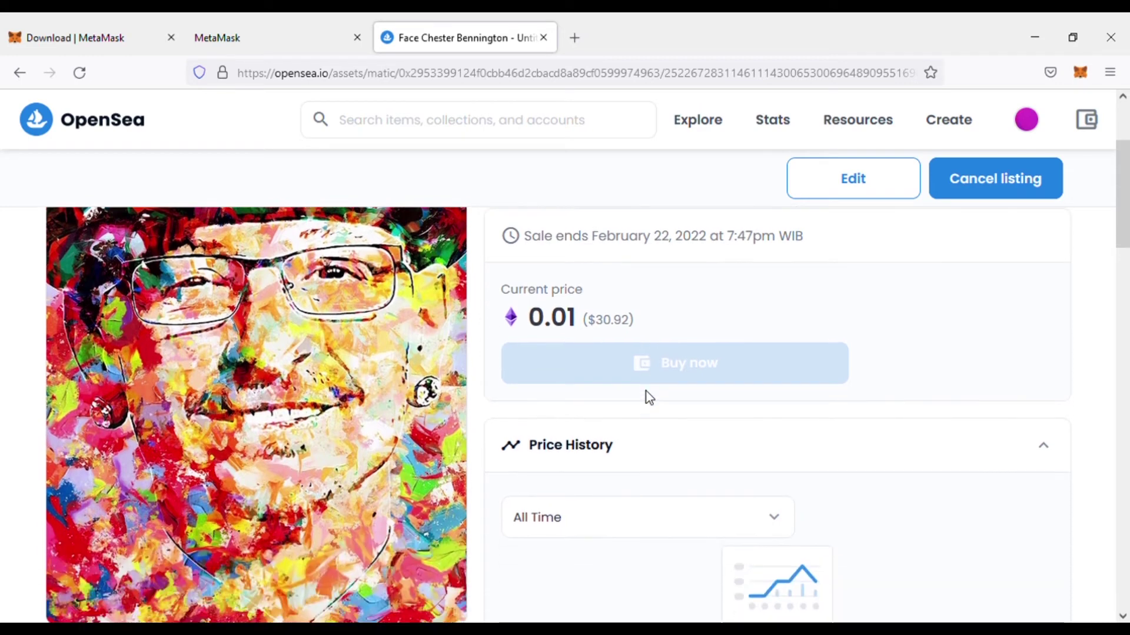
pyautogui.scroll(-5, 648, 398)
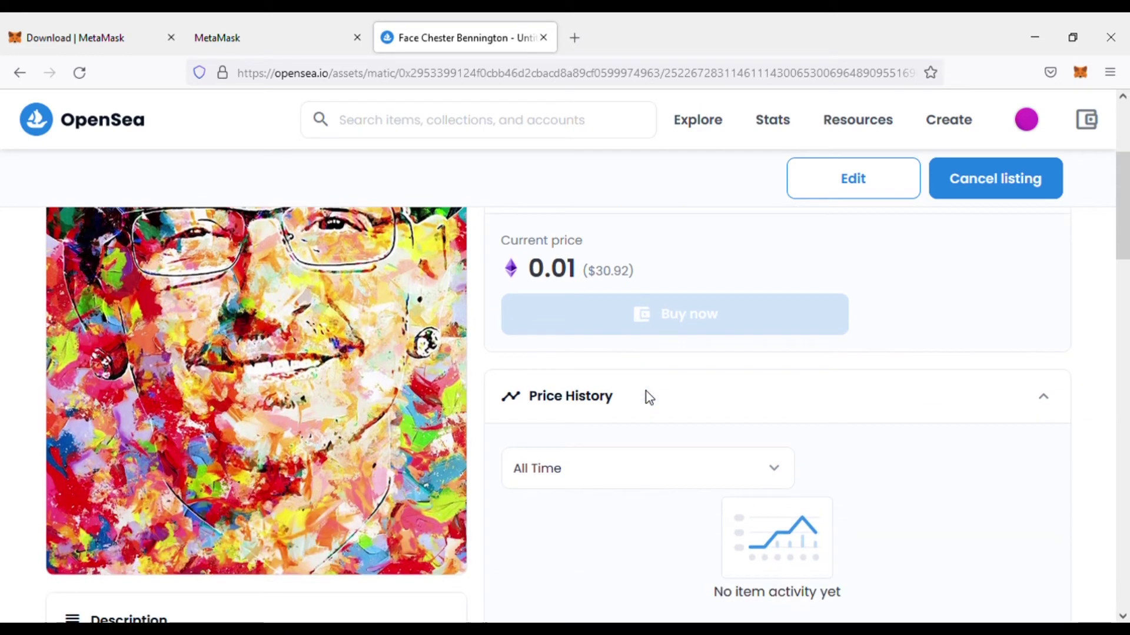
pyautogui.scroll(-13, 648, 398)
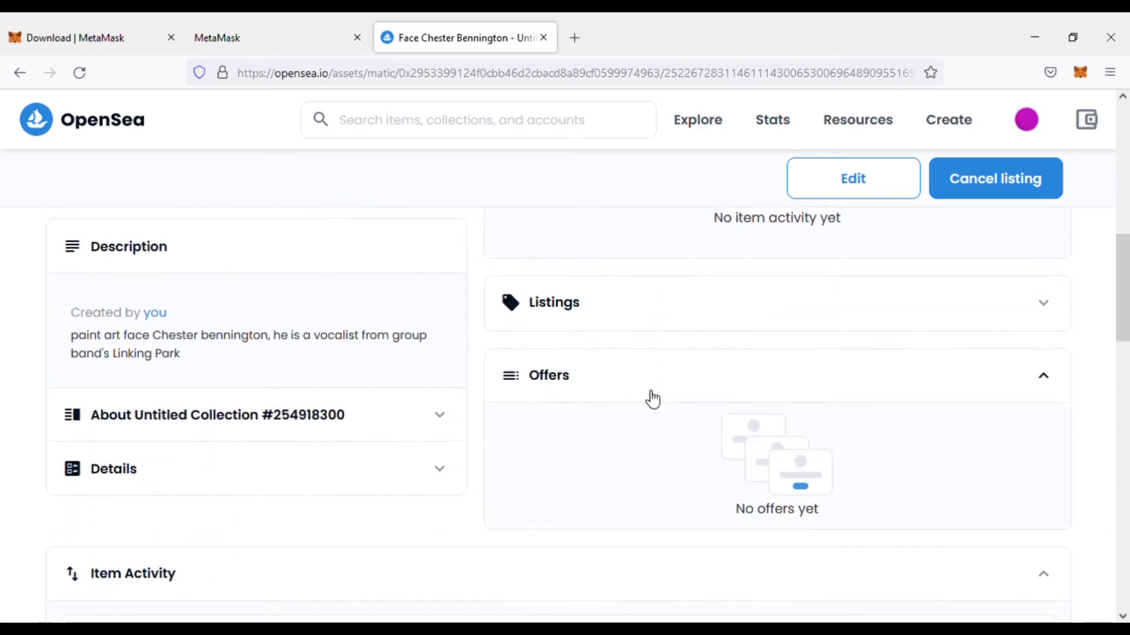
pyautogui.scroll(4, 649, 397)
pyautogui.scroll(-6, 650, 399)
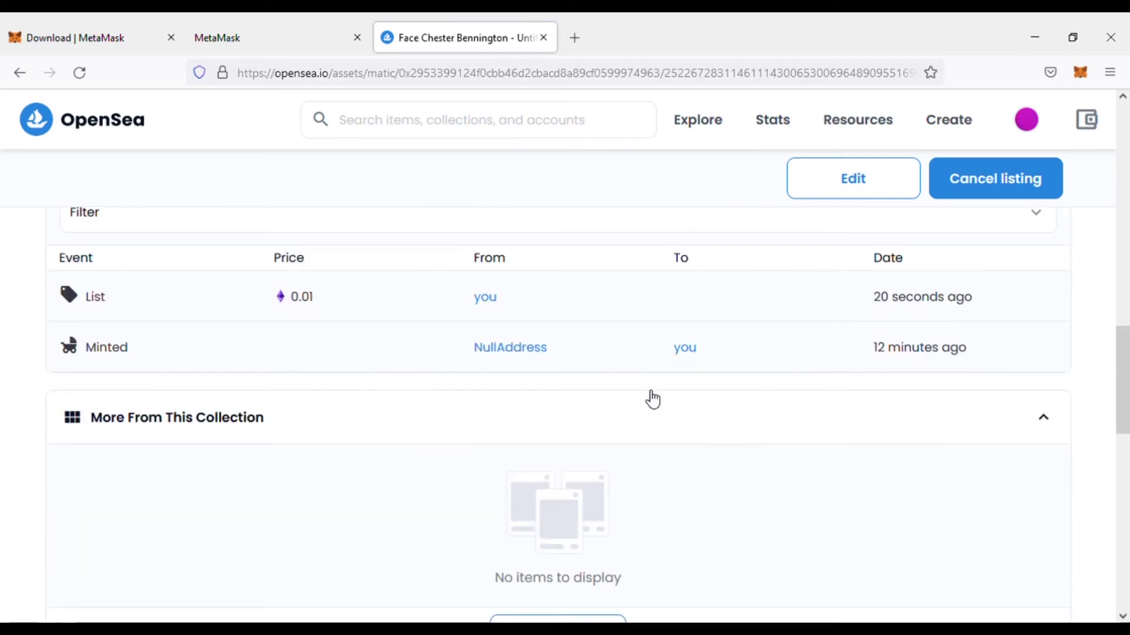
pyautogui.scroll(7, 651, 399)
pyautogui.scroll(14, 652, 399)
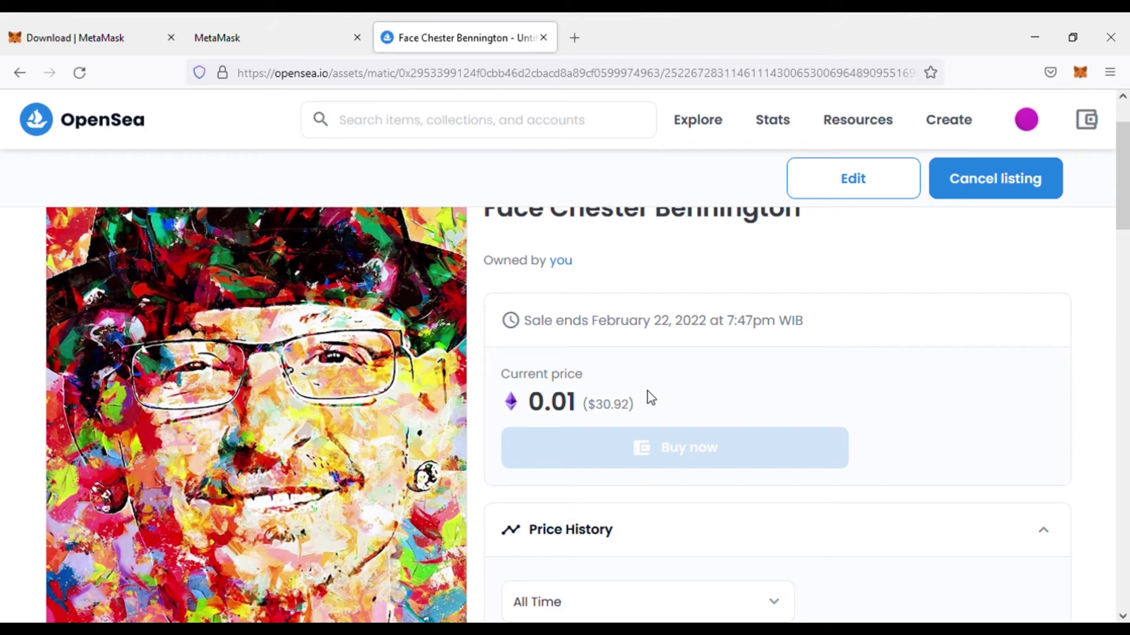
pyautogui.scroll(2, 647, 391)
# Start another new item and upload the second colourful portrait painting as its media file.
pyautogui.click(949, 131)
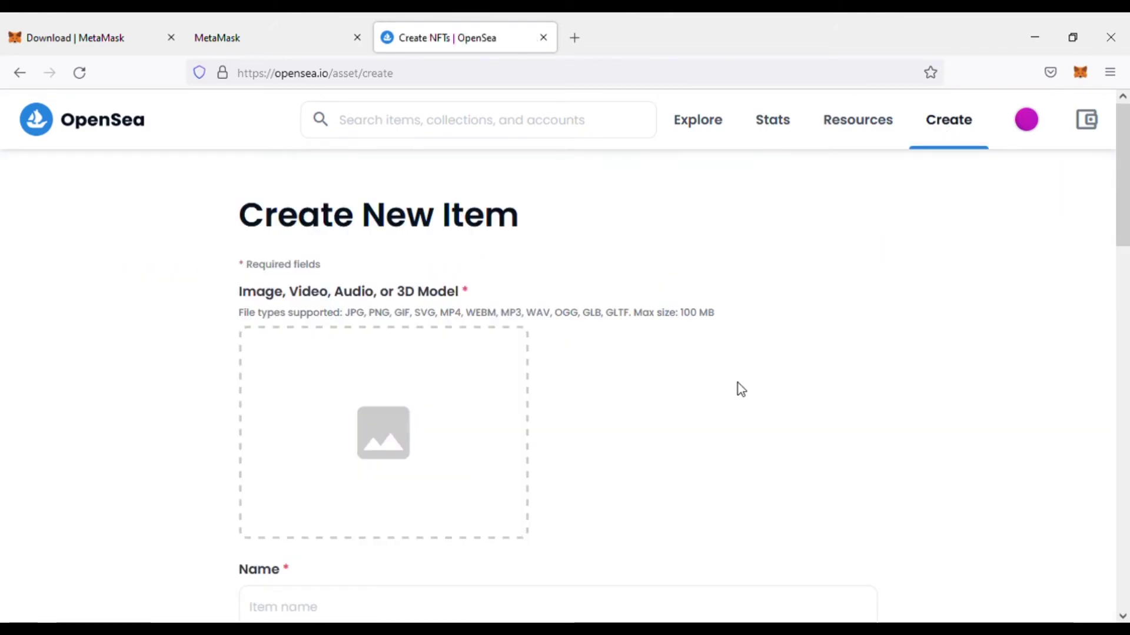
pyautogui.scroll(-1, 740, 389)
pyautogui.scroll(1, 741, 389)
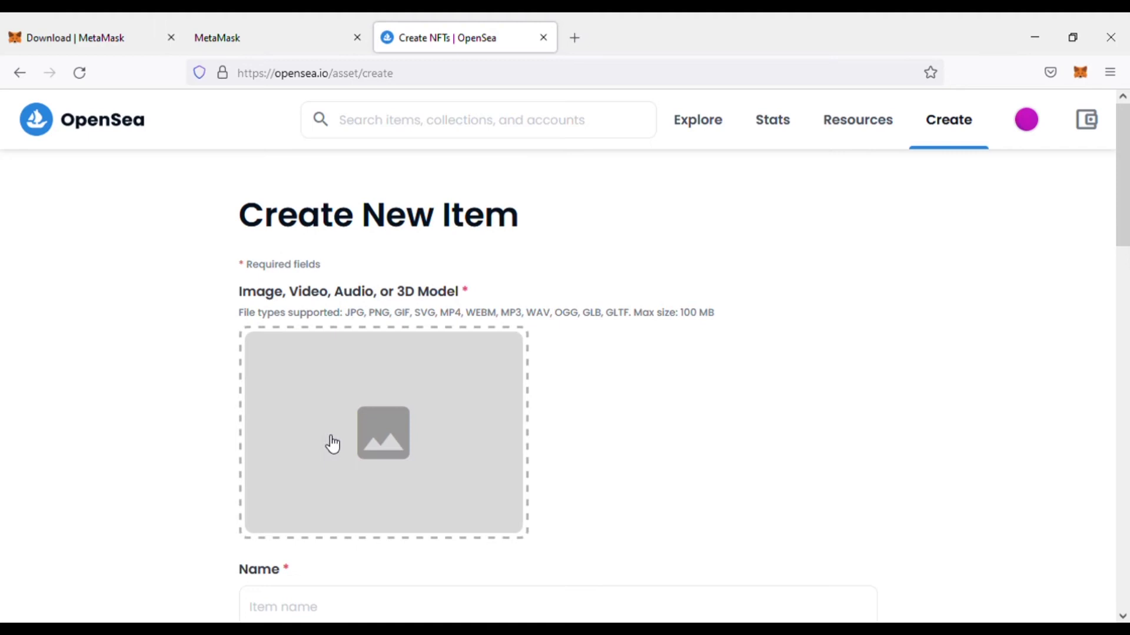
pyautogui.click(372, 426)
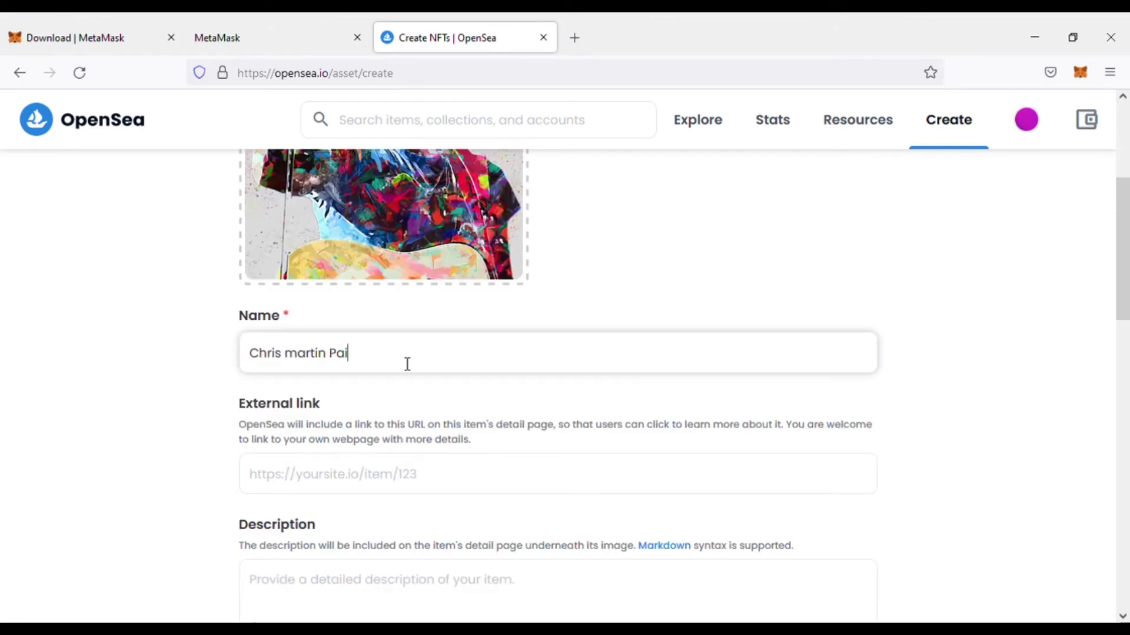
# Finish the new item's name as "Chris martin" with no word for the painting after it.
pyautogui.write('nt')
pyautogui.press('BackSpace')
pyautogui.press('BackSpace')
pyautogui.press('BackSpace')
pyautogui.press('BackSpace')
pyautogui.press('BackSpace')
# Enter "Vocalist and song writer coldplay, Chris martin" as the new item's description.
pyautogui.scroll(-3, 409, 380)
pyautogui.click(408, 429)
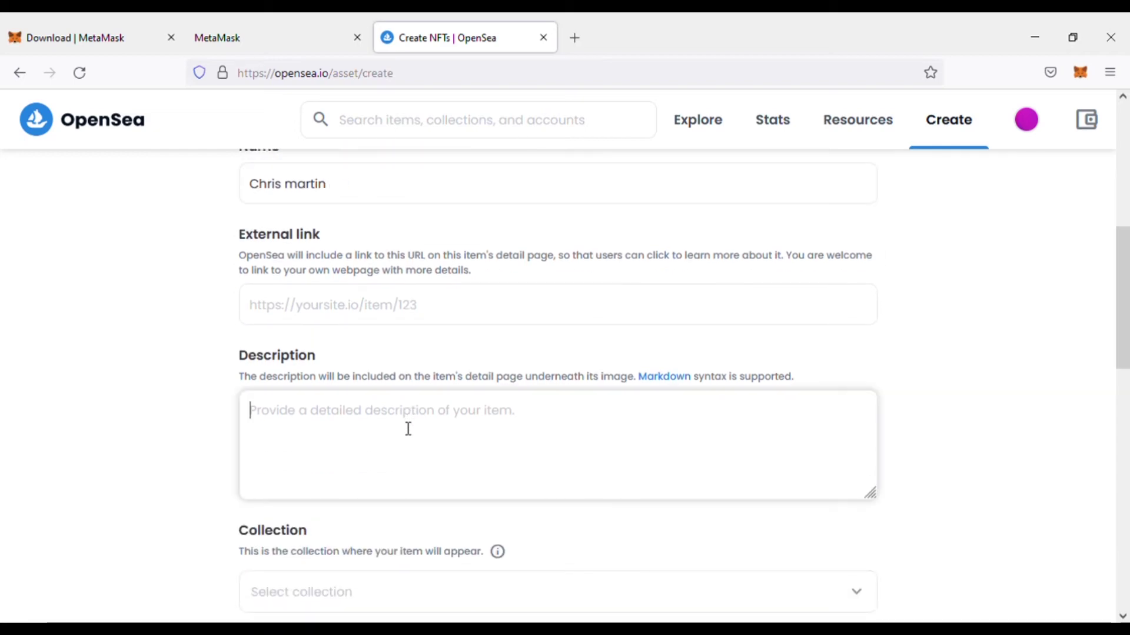
pyautogui.write('C')
pyautogui.press('BackSpace')
pyautogui.write('Vocalist')
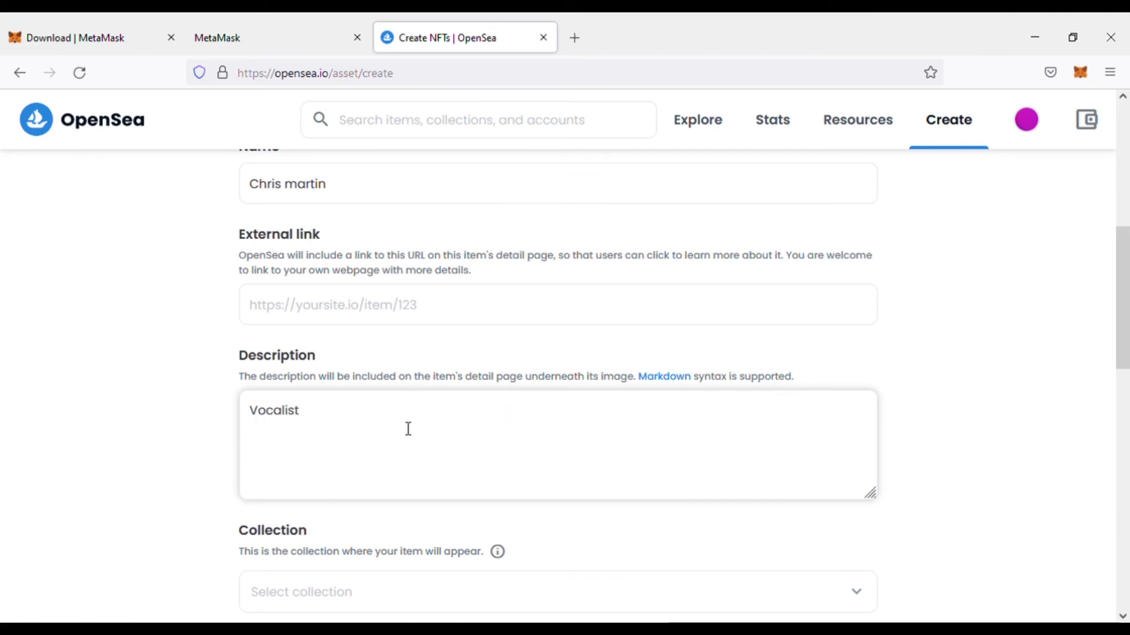
pyautogui.write(' and song cold')
pyautogui.write('play')
pyautogui.write(', C')
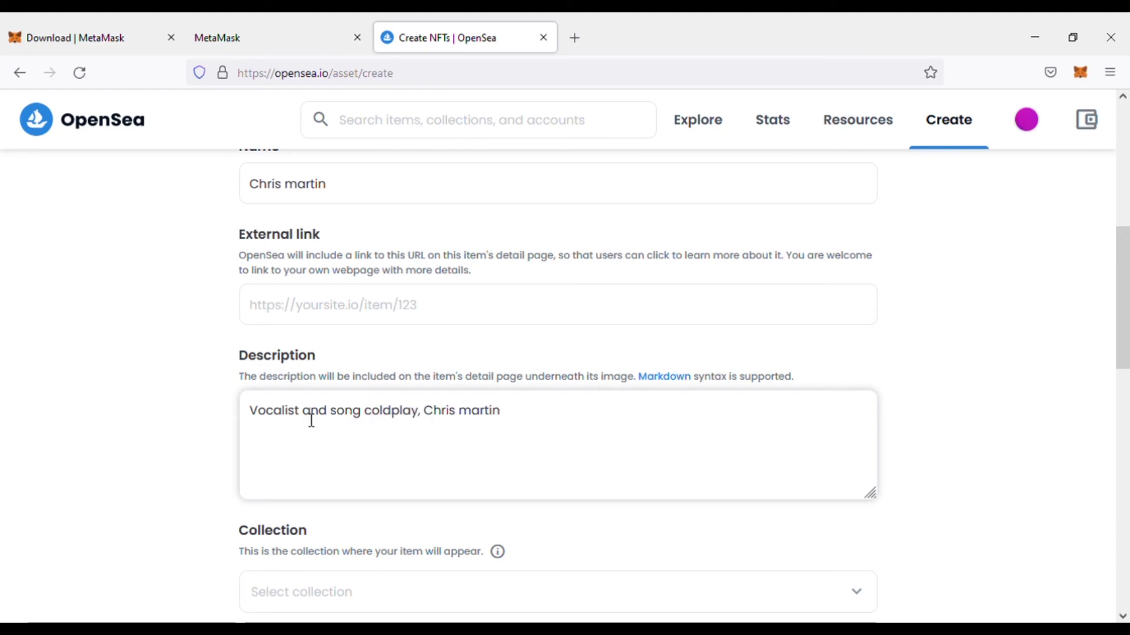
pyautogui.write('writer')
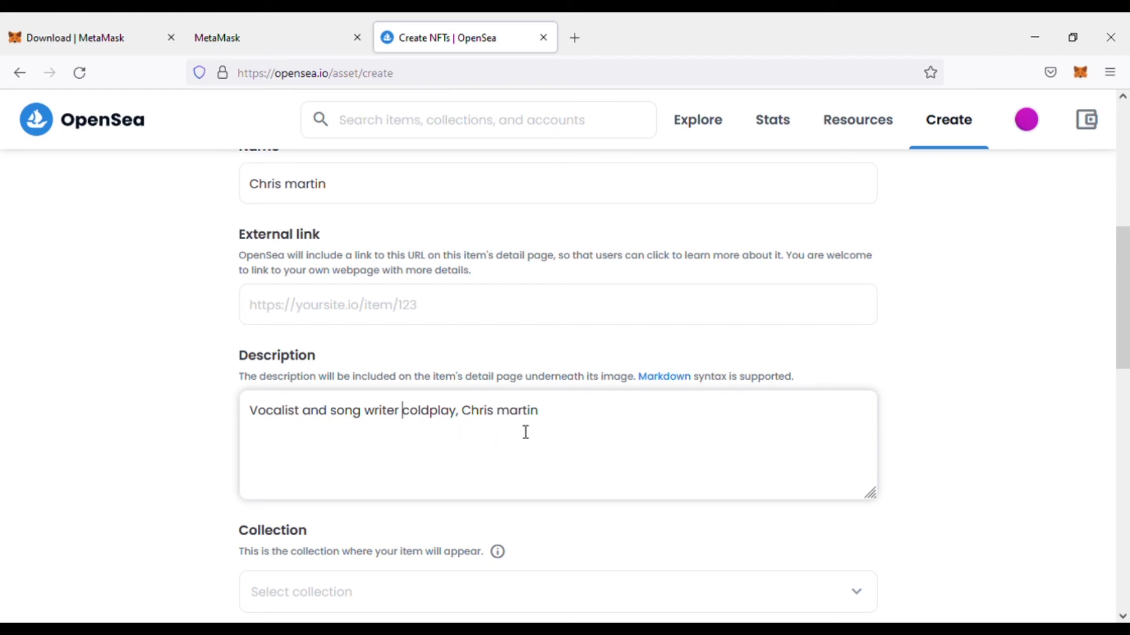
pyautogui.click(556, 419)
# Assign the new item to the collection Untitled Collection #254918300.
pyautogui.scroll(-3, 600, 456)
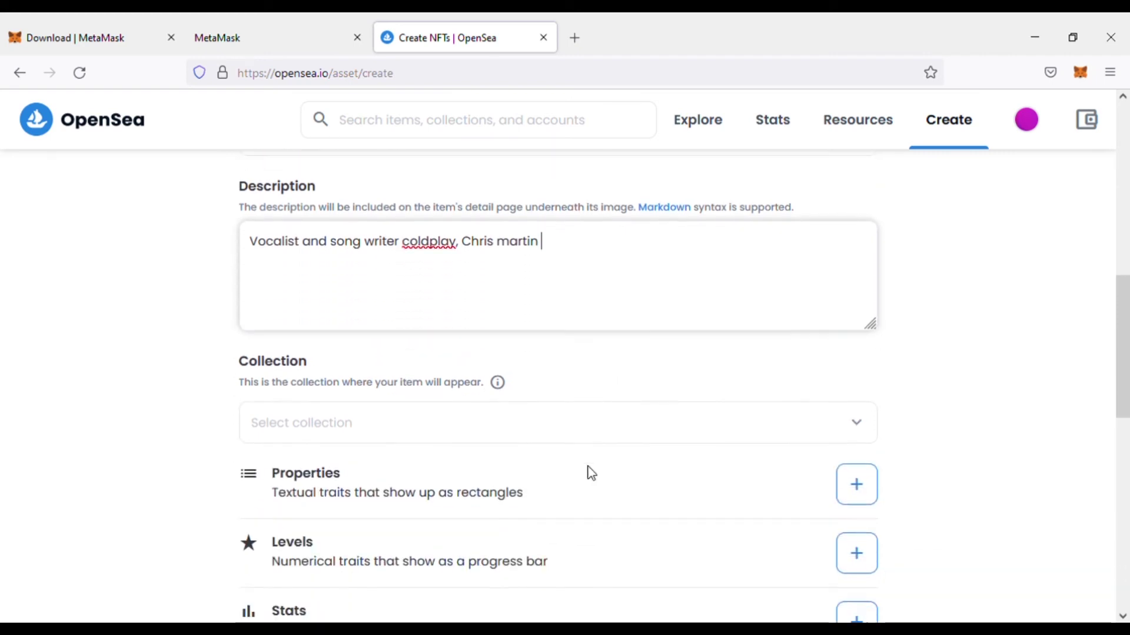
pyautogui.scroll(-1, 588, 476)
pyautogui.click(856, 354)
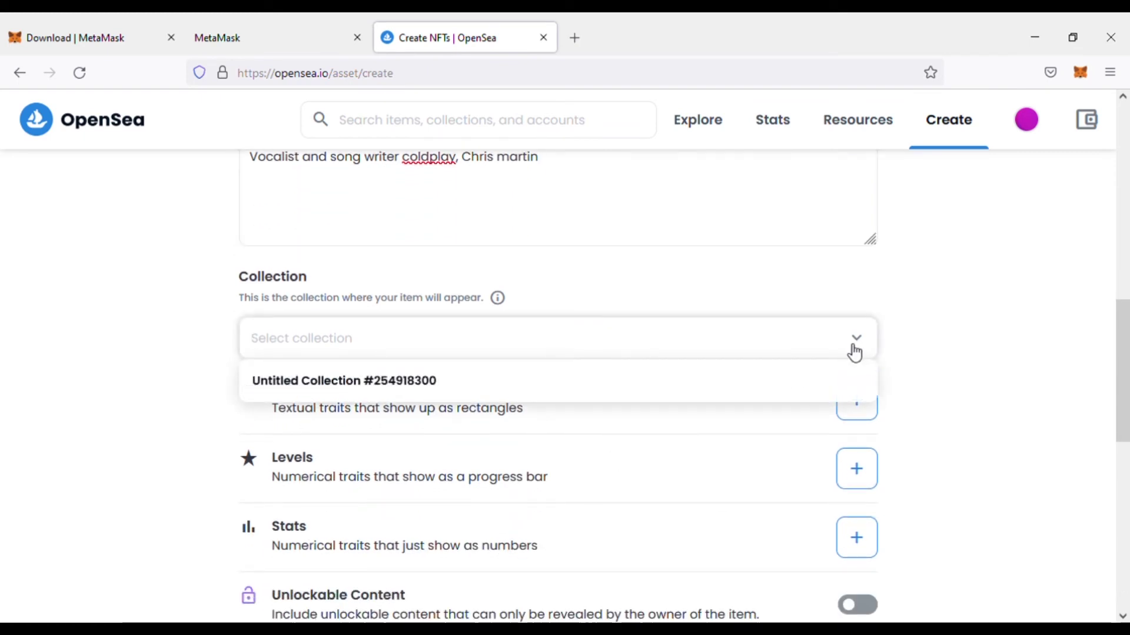
pyautogui.click(435, 390)
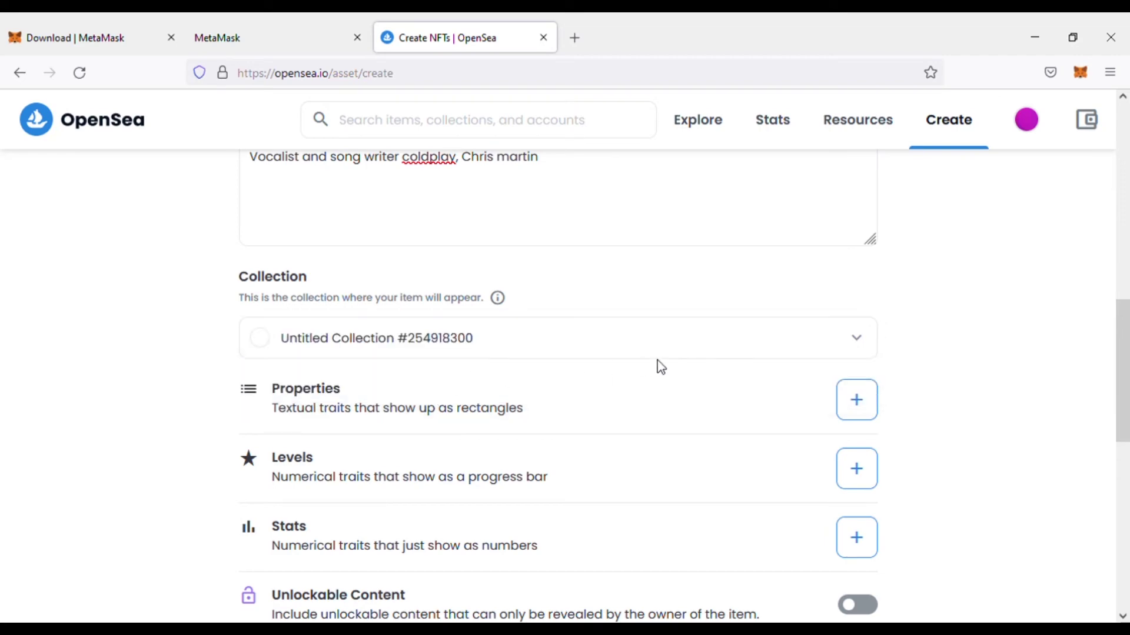
# Set the item's blockchain to Polygon, create the item and dismiss the share dialog.
pyautogui.scroll(-3, 688, 367)
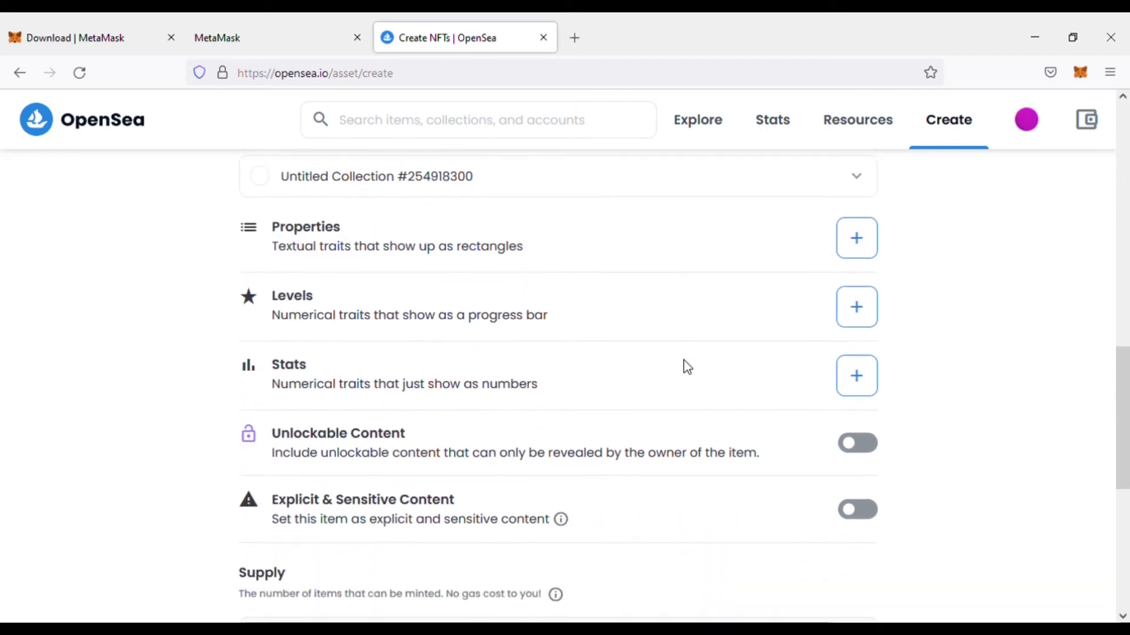
pyautogui.scroll(-5, 692, 367)
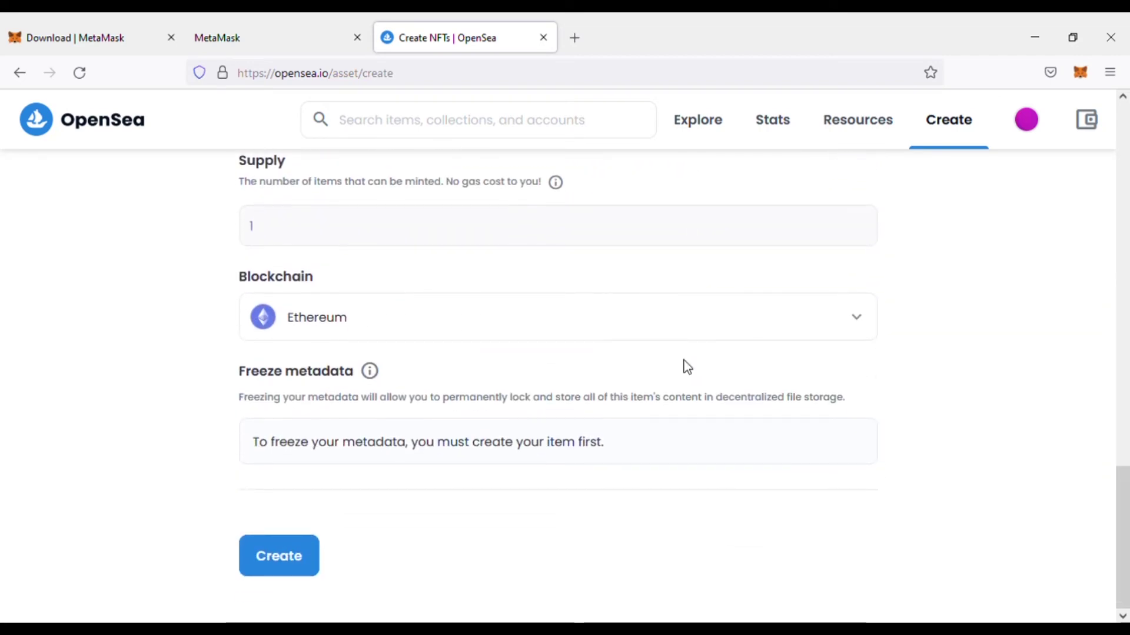
pyautogui.click(741, 330)
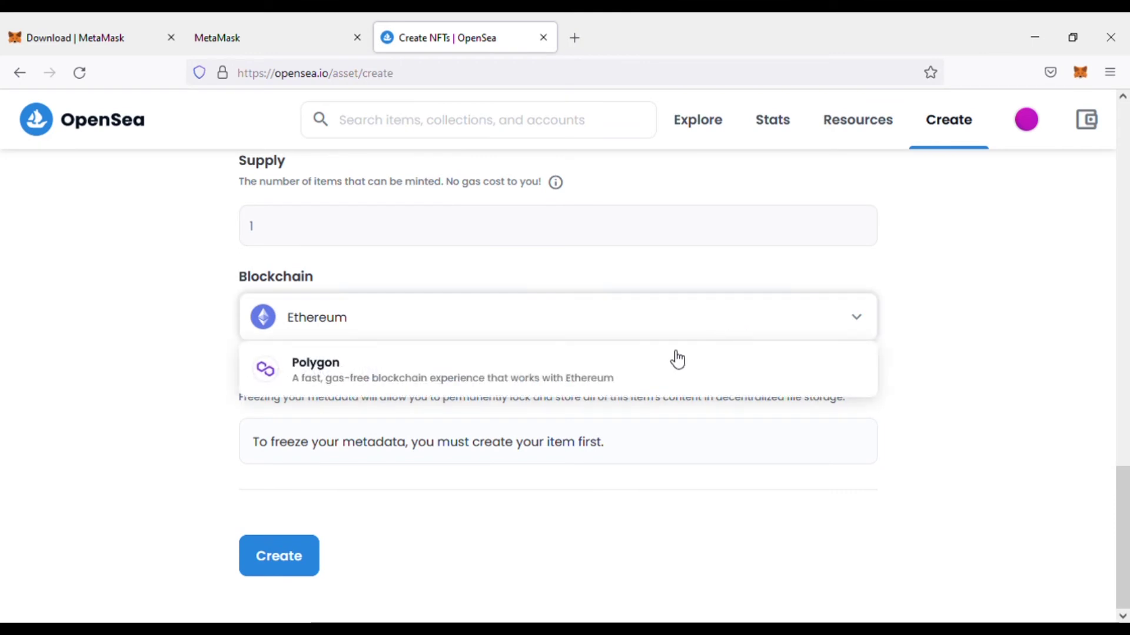
pyautogui.click(455, 383)
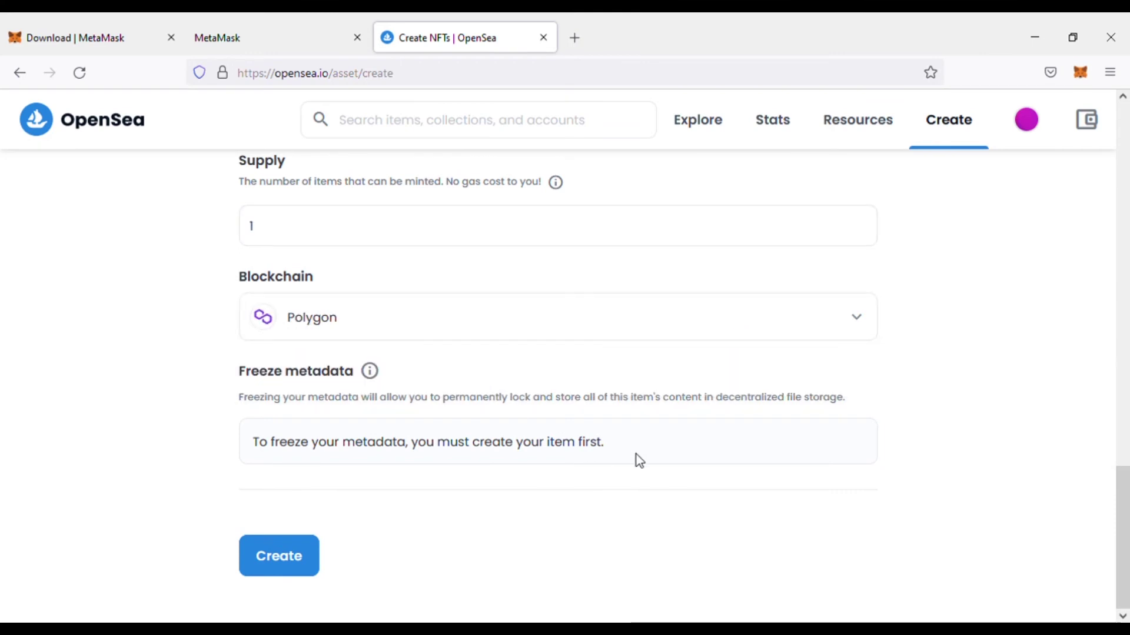
pyautogui.click(279, 560)
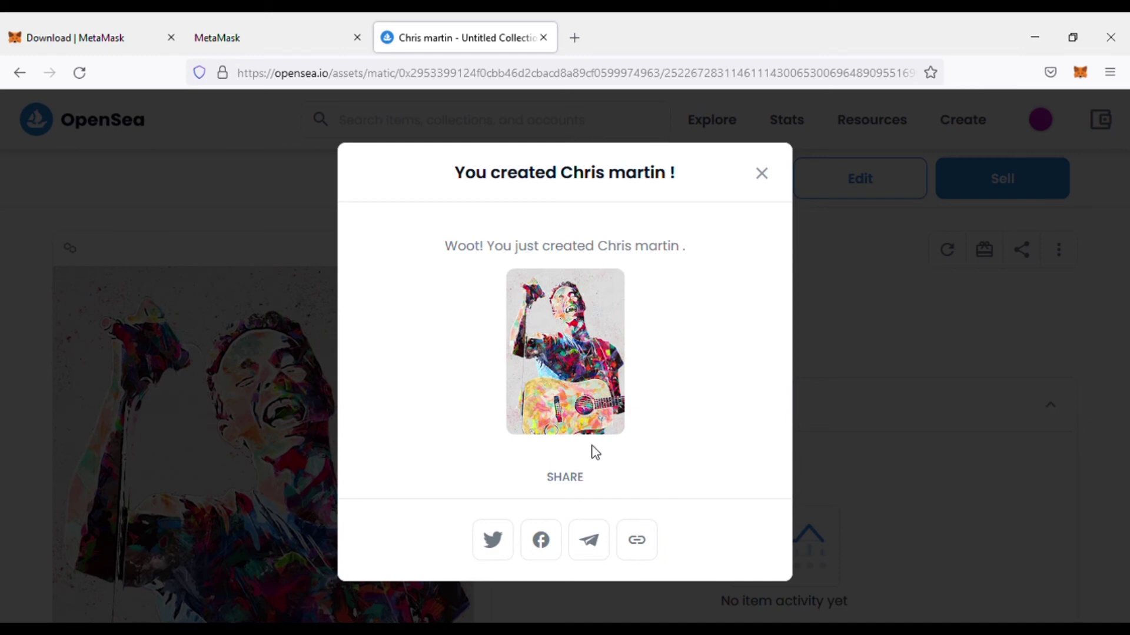
pyautogui.click(760, 176)
# Start a sale listing for the Chris martin item and set its price to 0.01 ETH.
pyautogui.scroll(-3, 759, 370)
pyautogui.scroll(3, 759, 371)
pyautogui.scroll(-4, 759, 371)
pyautogui.scroll(-2, 763, 378)
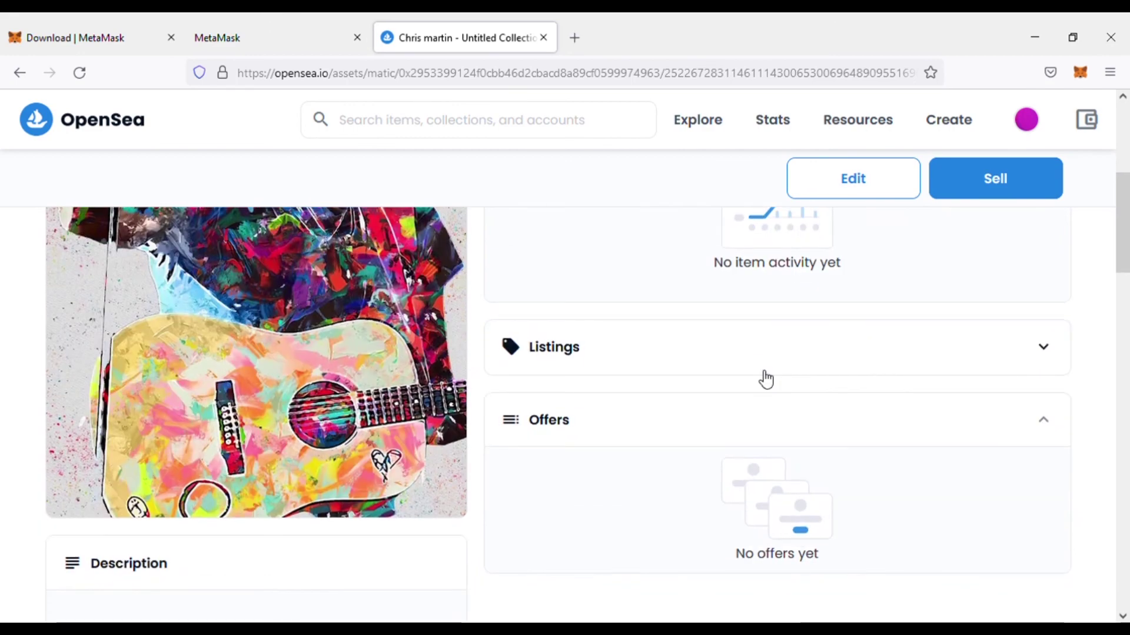
pyautogui.scroll(4, 763, 378)
pyautogui.click(1020, 188)
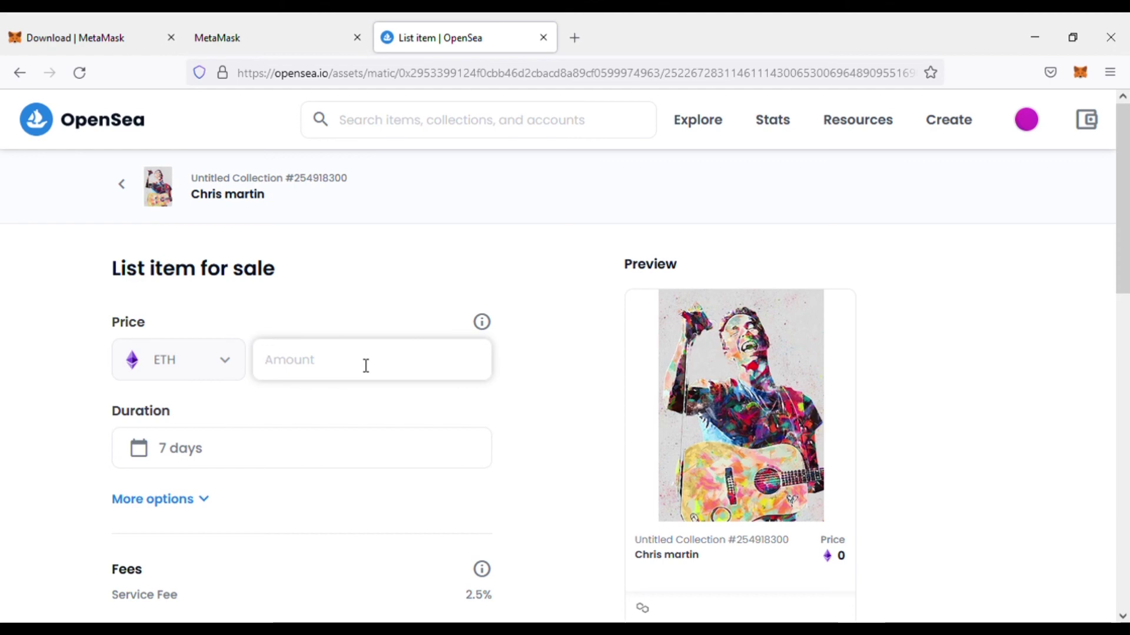
pyautogui.write('0.001')
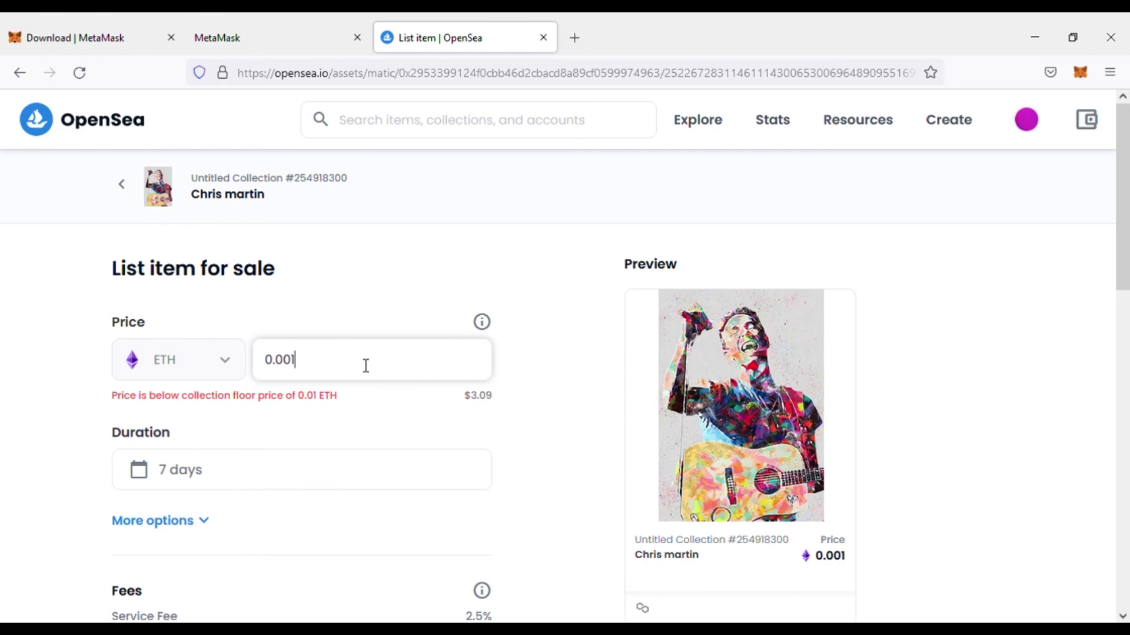
pyautogui.moveTo(310, 366); pyautogui.dragTo(293, 373)
pyautogui.write('1')
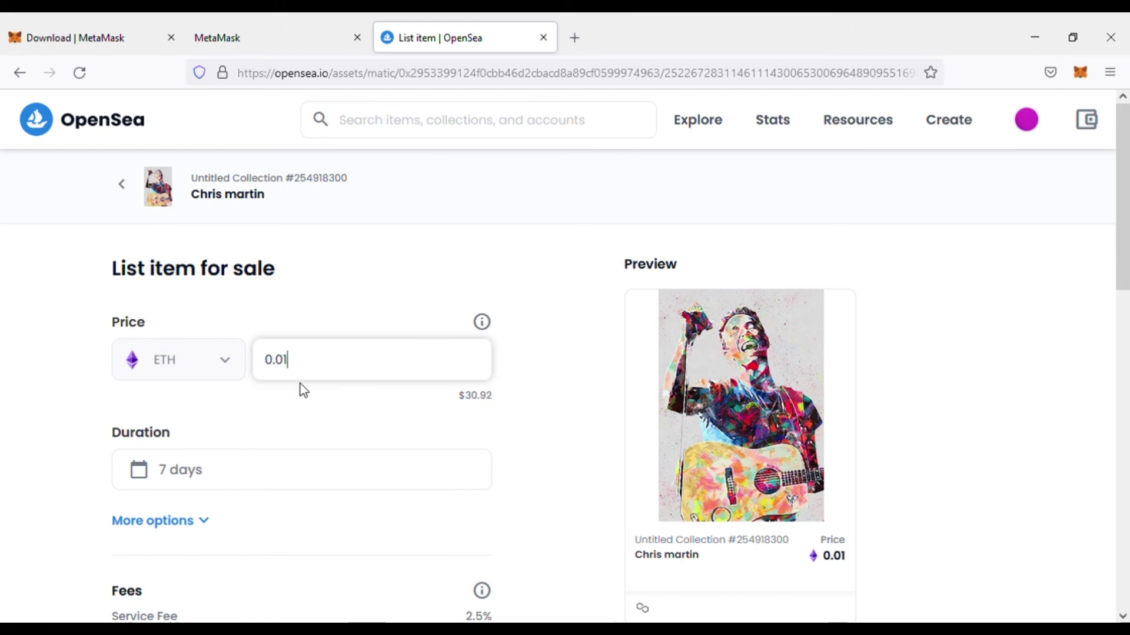
# Complete the listing with the 7-day duration, sign the listing message with the wallet and dismiss the share dialog.
pyautogui.scroll(-2, 314, 394)
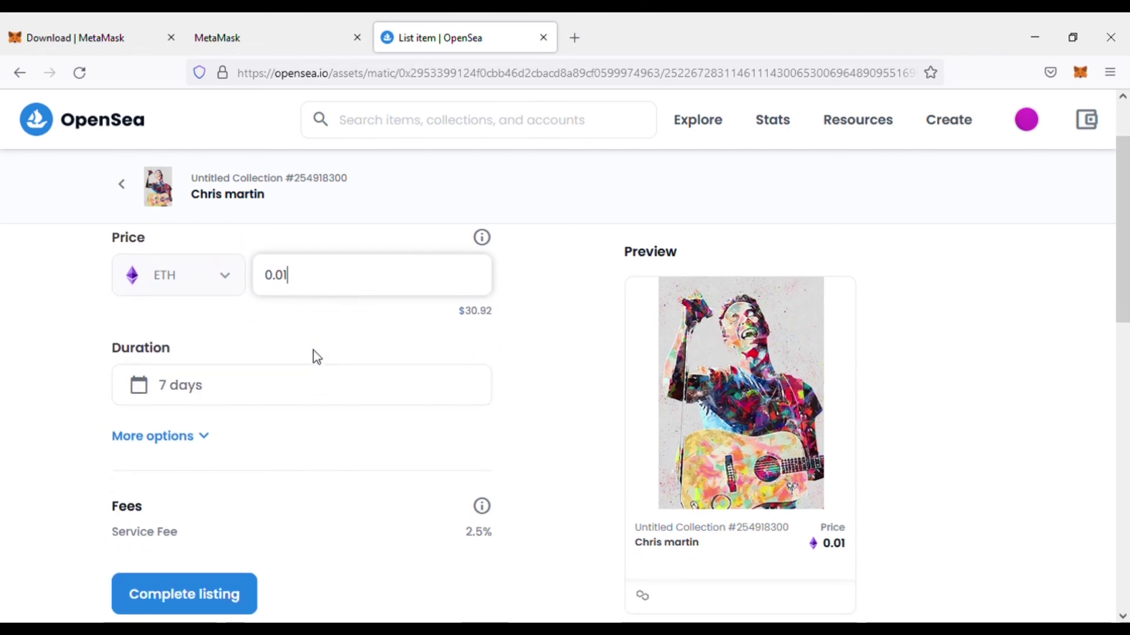
pyautogui.scroll(-2, 310, 331)
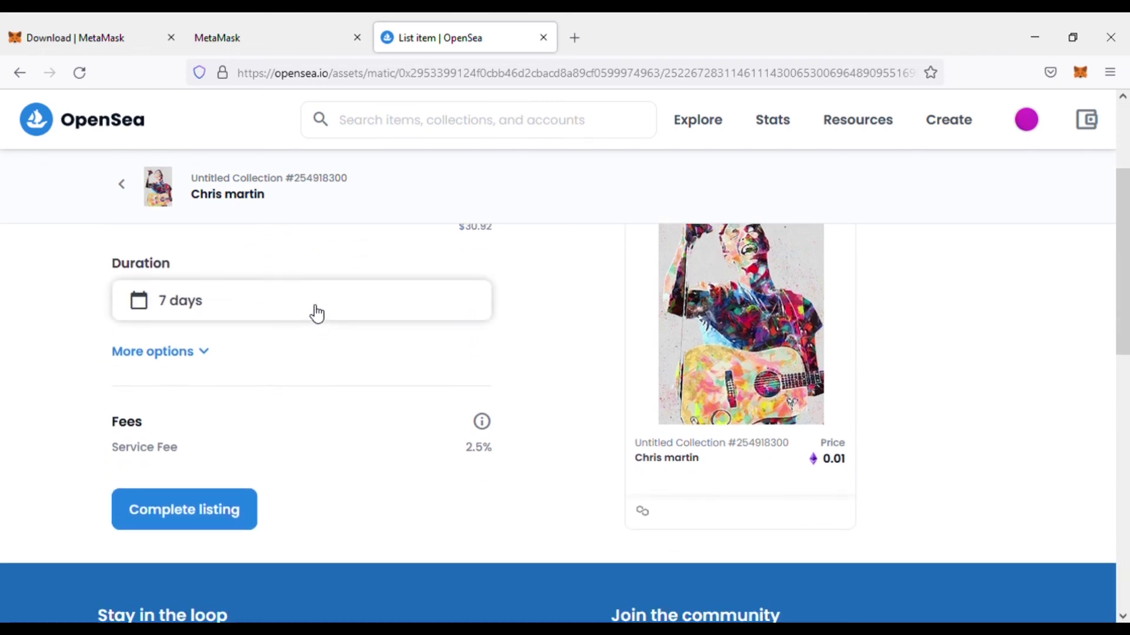
pyautogui.scroll(-2, 320, 383)
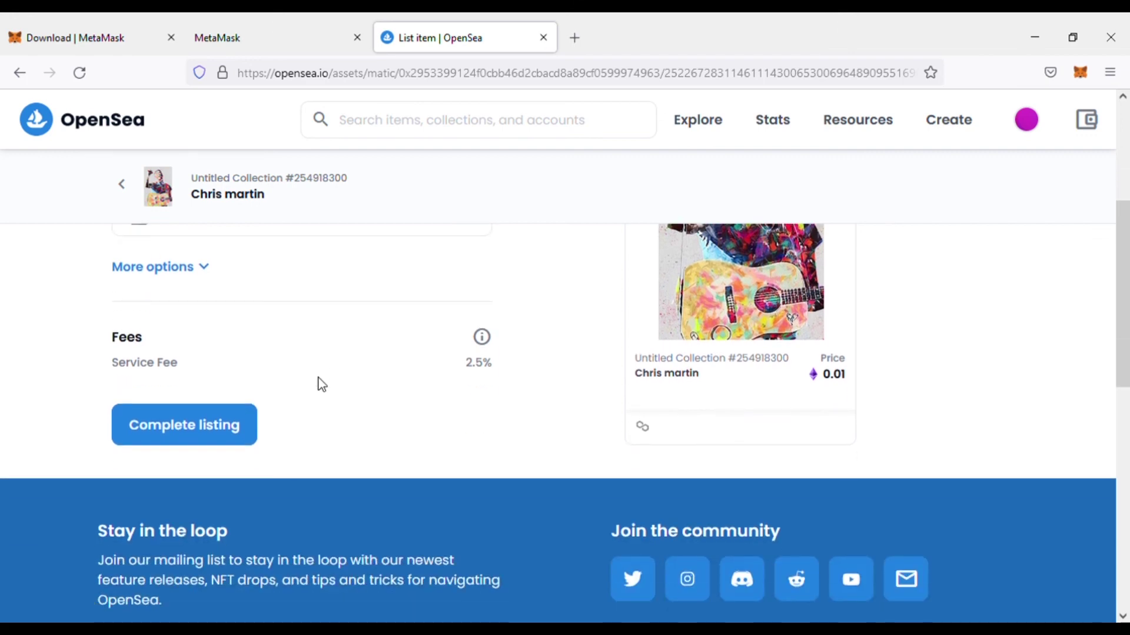
pyautogui.scroll(6, 322, 384)
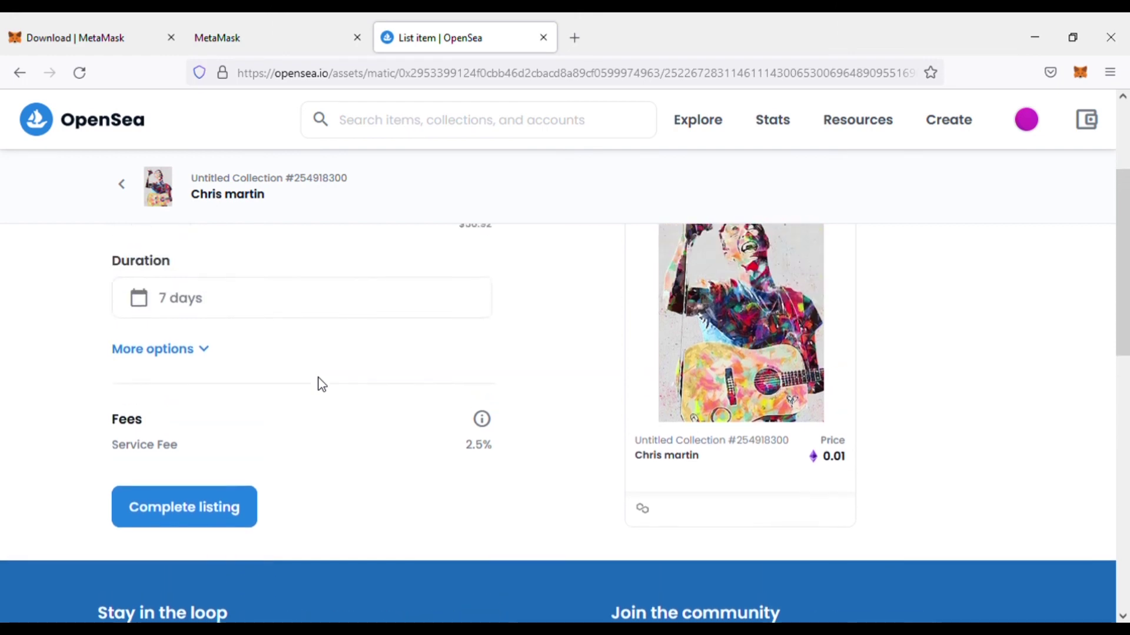
pyautogui.scroll(-6, 325, 386)
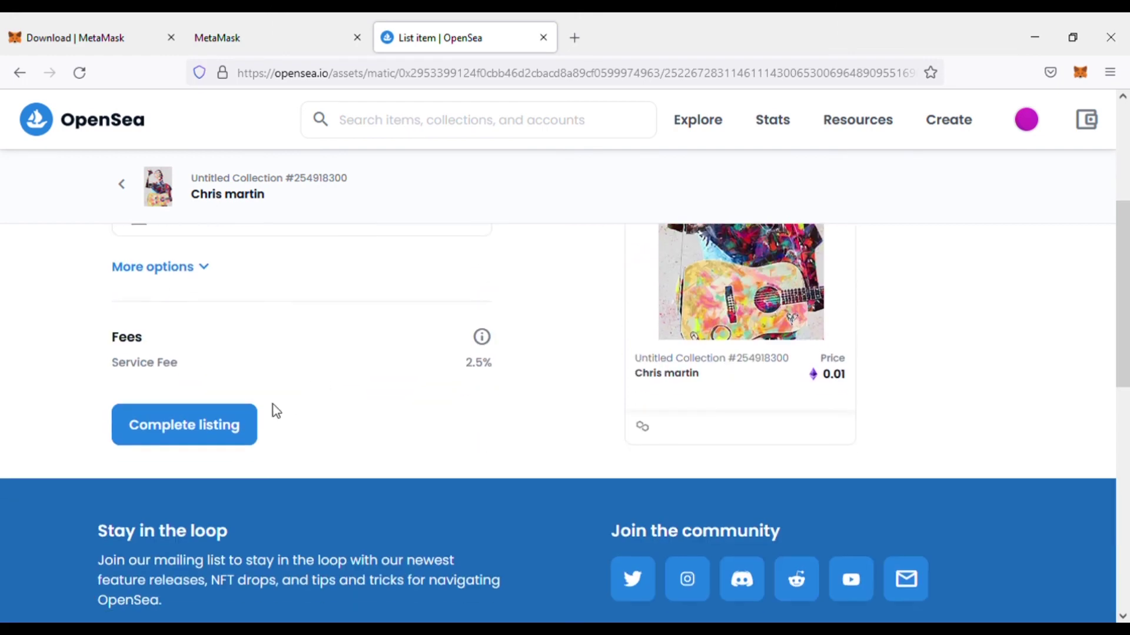
pyautogui.click(206, 438)
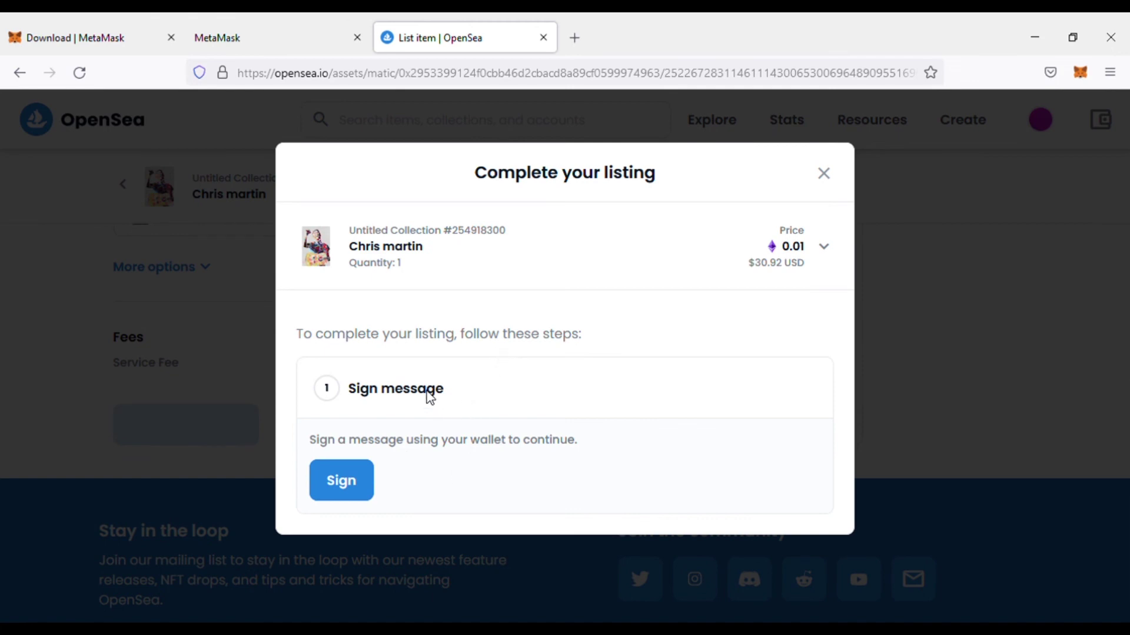
pyautogui.click(353, 496)
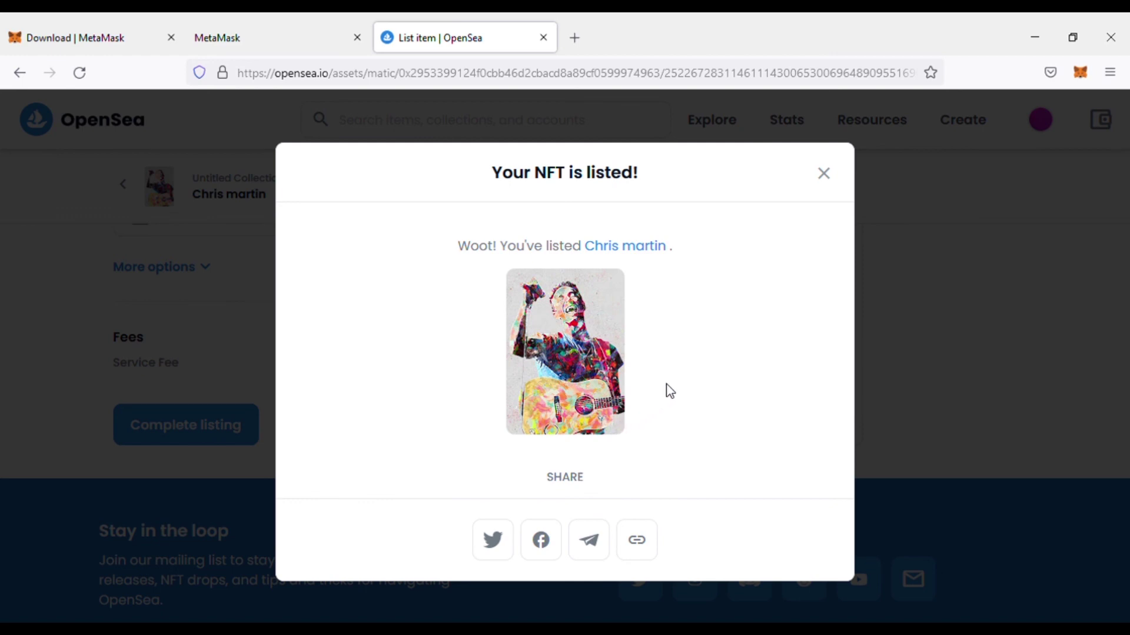
pyautogui.click(823, 173)
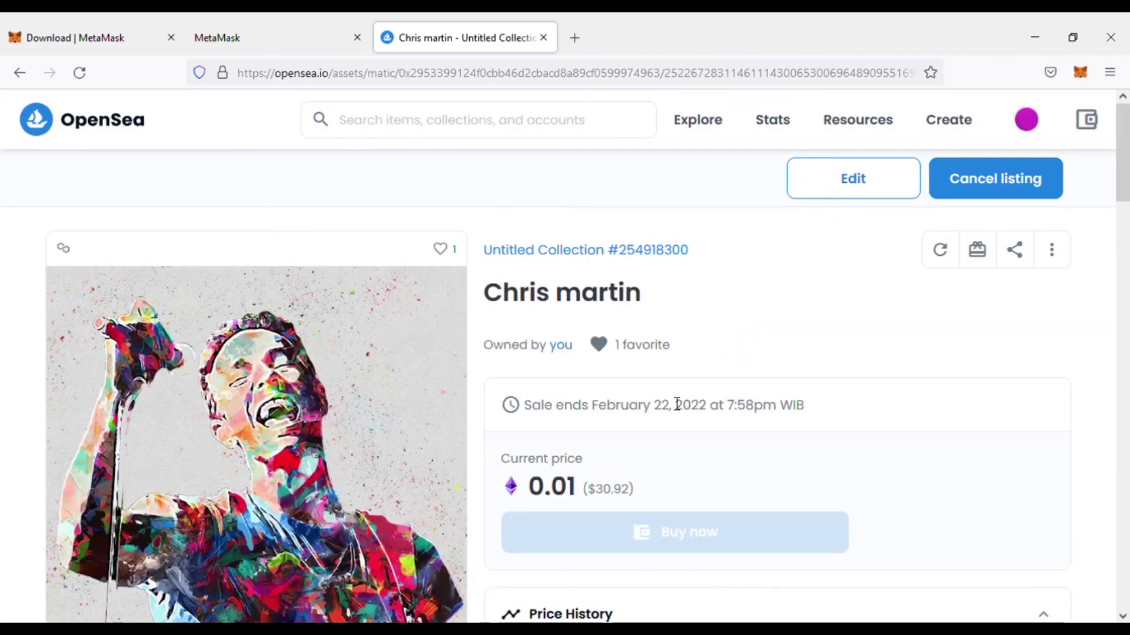
# Examine the listed Chris martin item's page, including its price, price history, description, offers, item activity and other collection items.
pyautogui.scroll(-3, 825, 361)
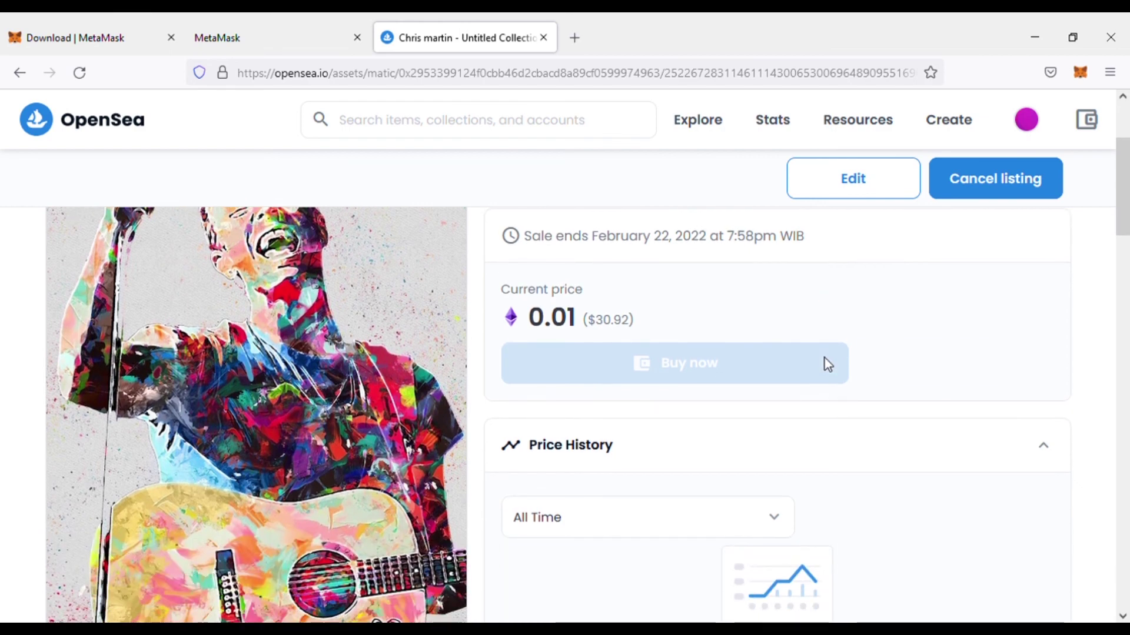
pyautogui.scroll(-2, 823, 363)
pyautogui.scroll(1, 822, 363)
pyautogui.scroll(-1, 827, 365)
pyautogui.scroll(-10, 829, 364)
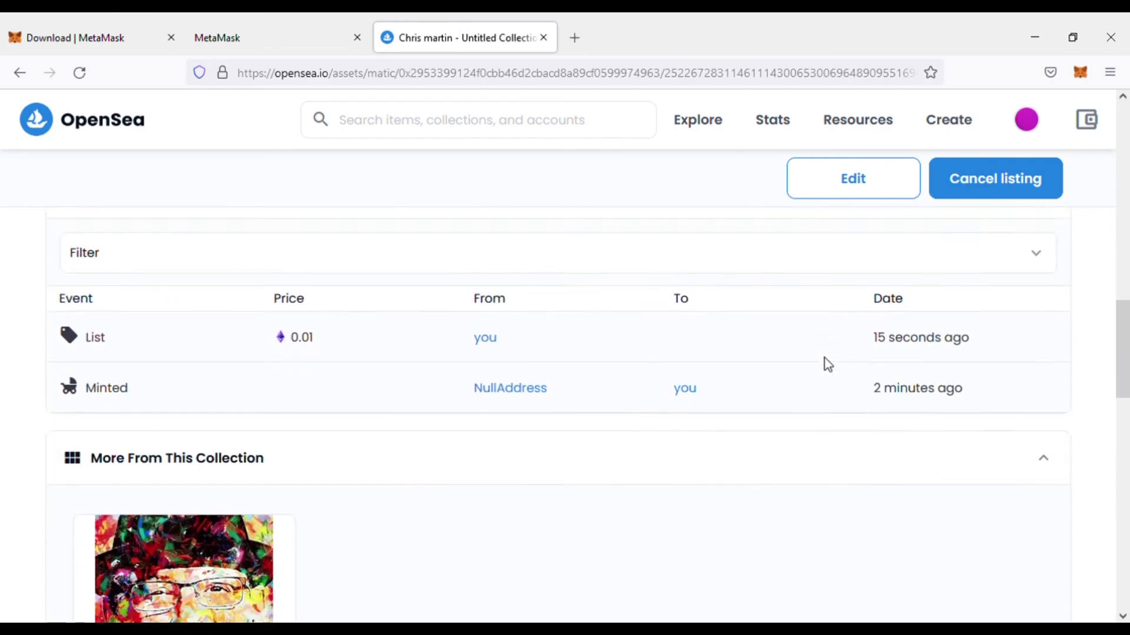
pyautogui.scroll(-4, 828, 365)
pyautogui.scroll(3, 828, 365)
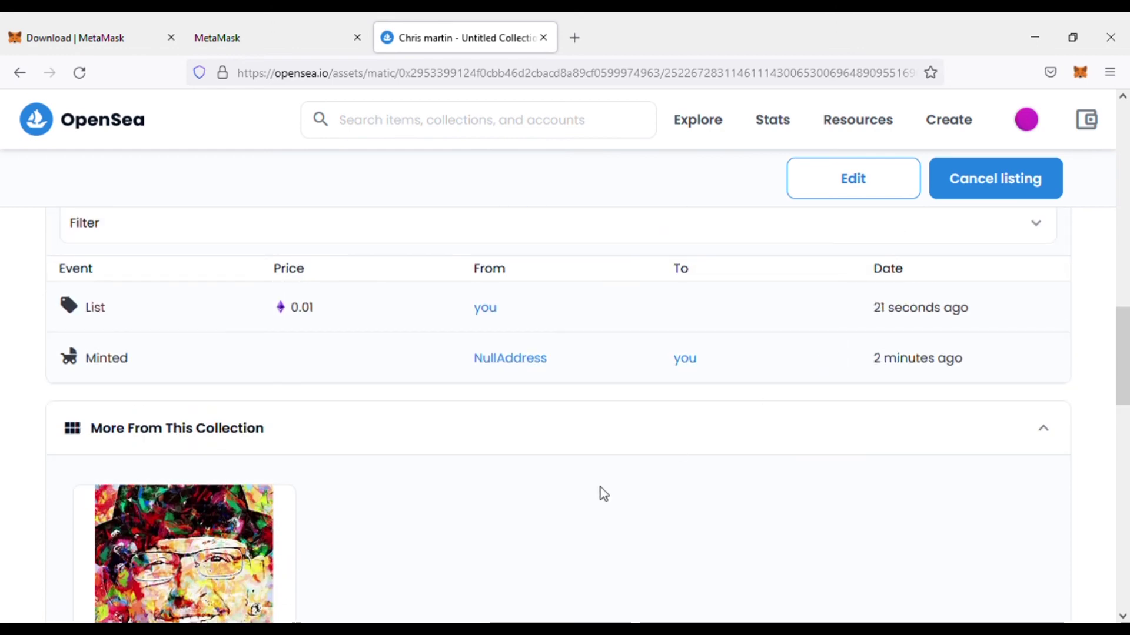
pyautogui.scroll(3, 603, 494)
pyautogui.scroll(1, 603, 494)
pyautogui.scroll(-12, 603, 495)
pyautogui.scroll(12, 600, 487)
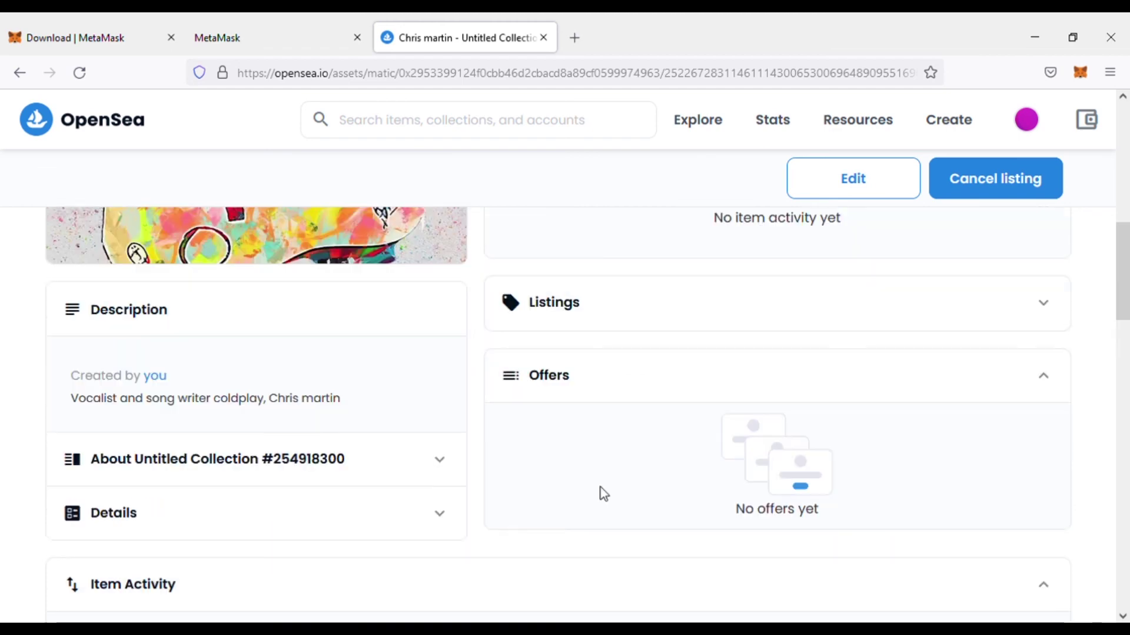
pyautogui.scroll(7, 603, 494)
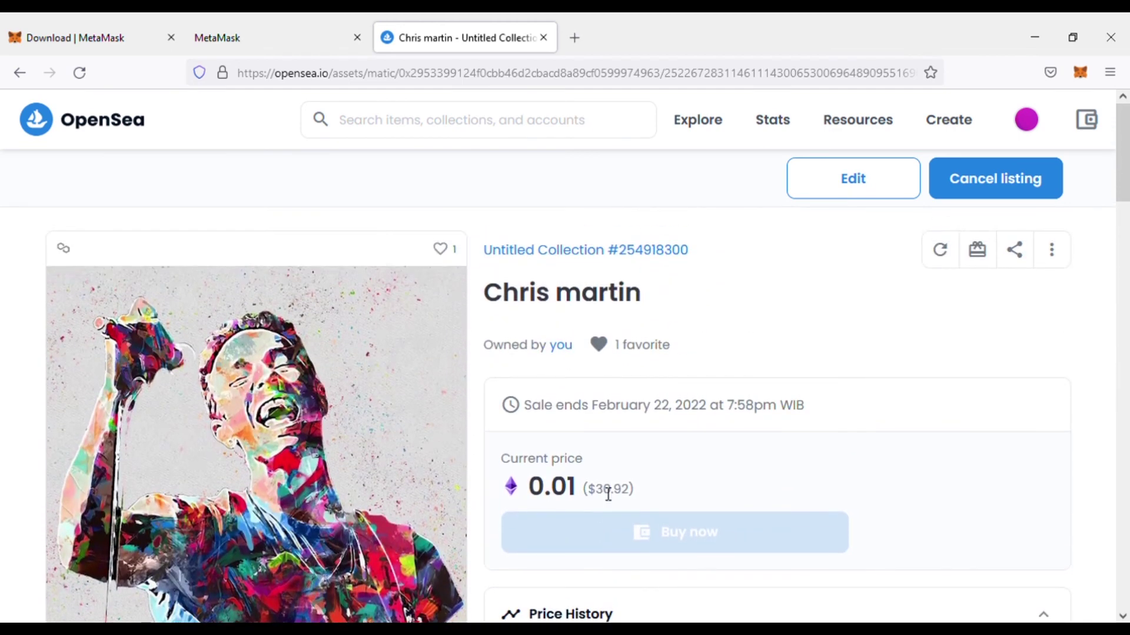
pyautogui.scroll(-6, 607, 494)
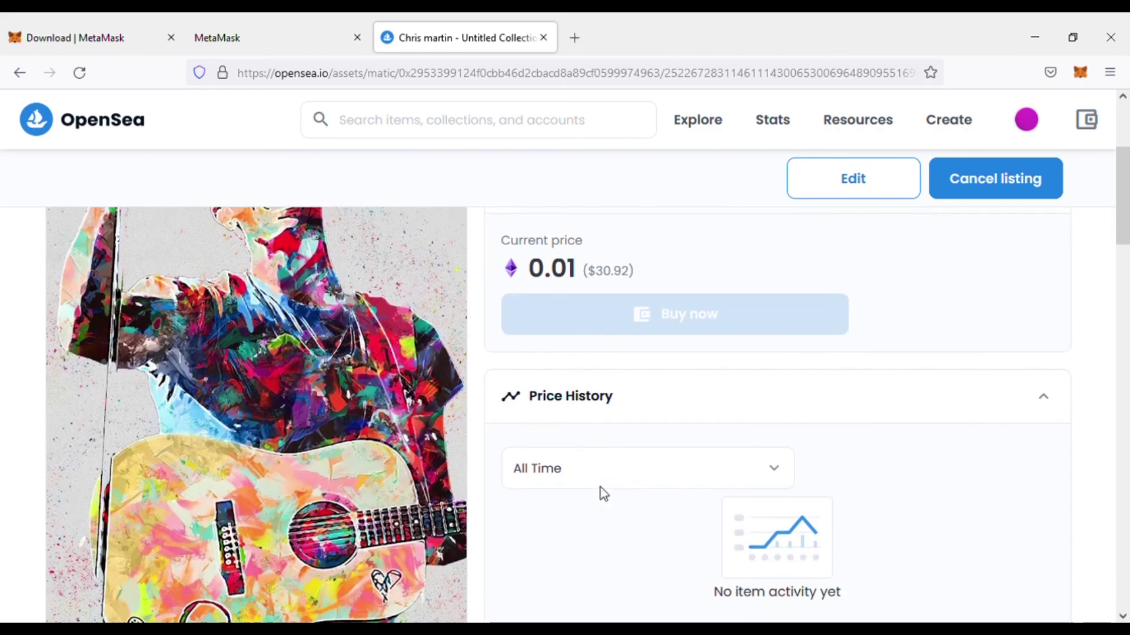
pyautogui.scroll(-12, 603, 494)
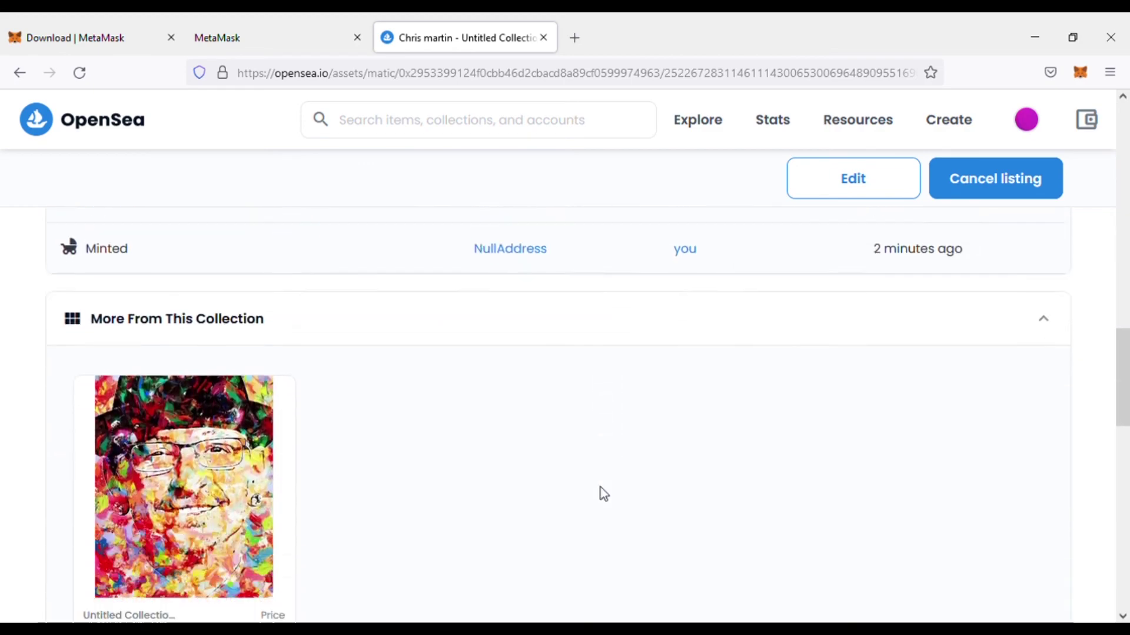
pyautogui.scroll(12, 603, 494)
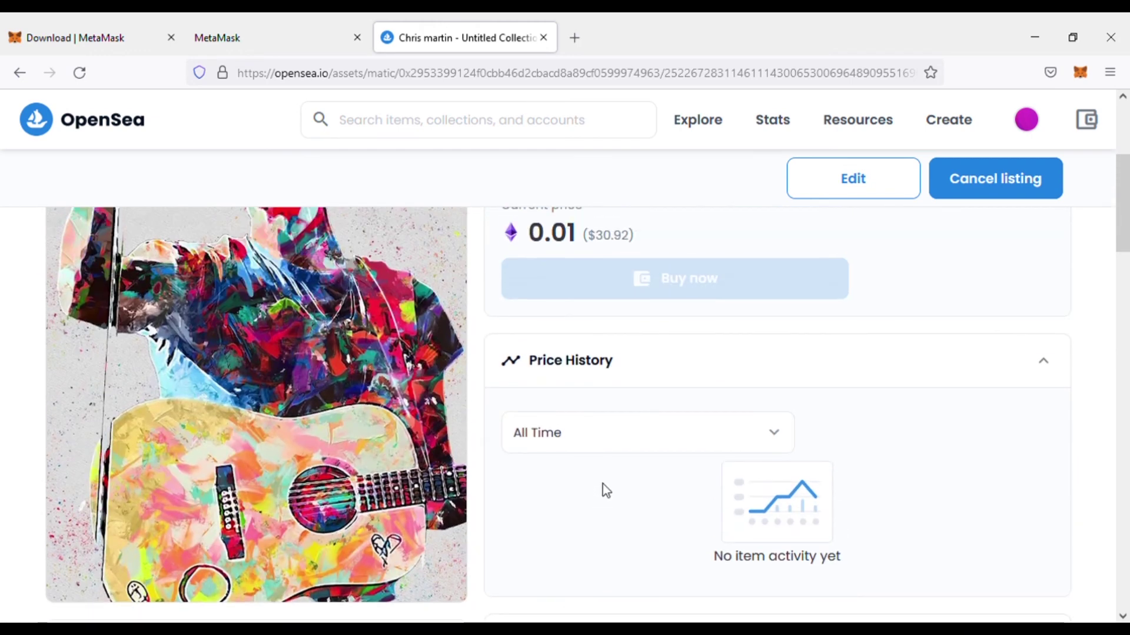
pyautogui.scroll(4, 602, 485)
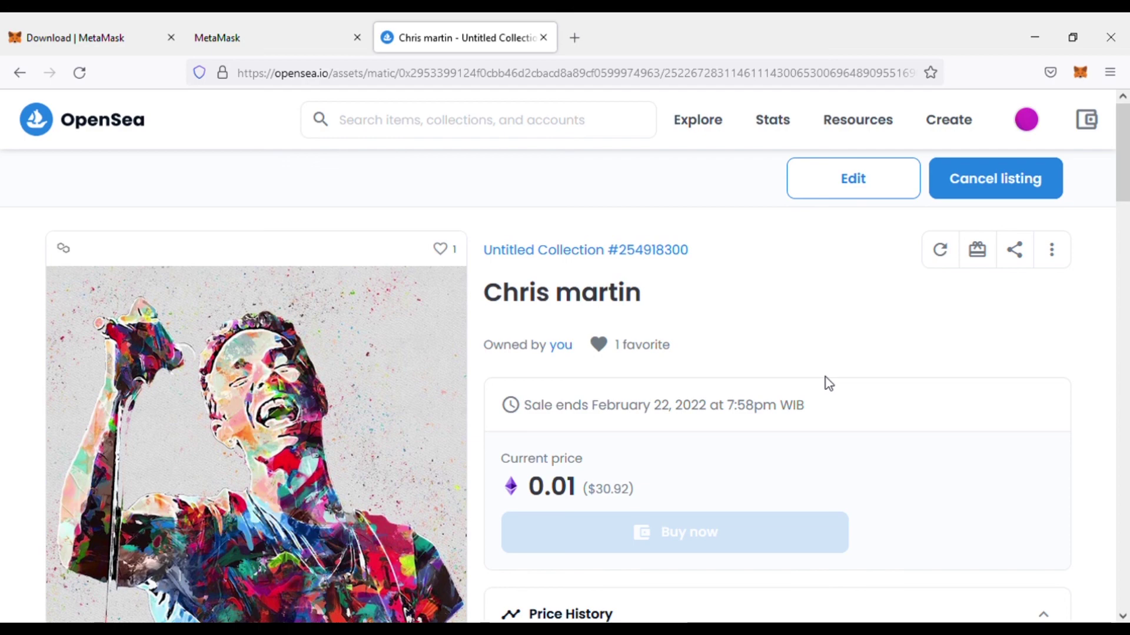
pyautogui.scroll(-12, 709, 390)
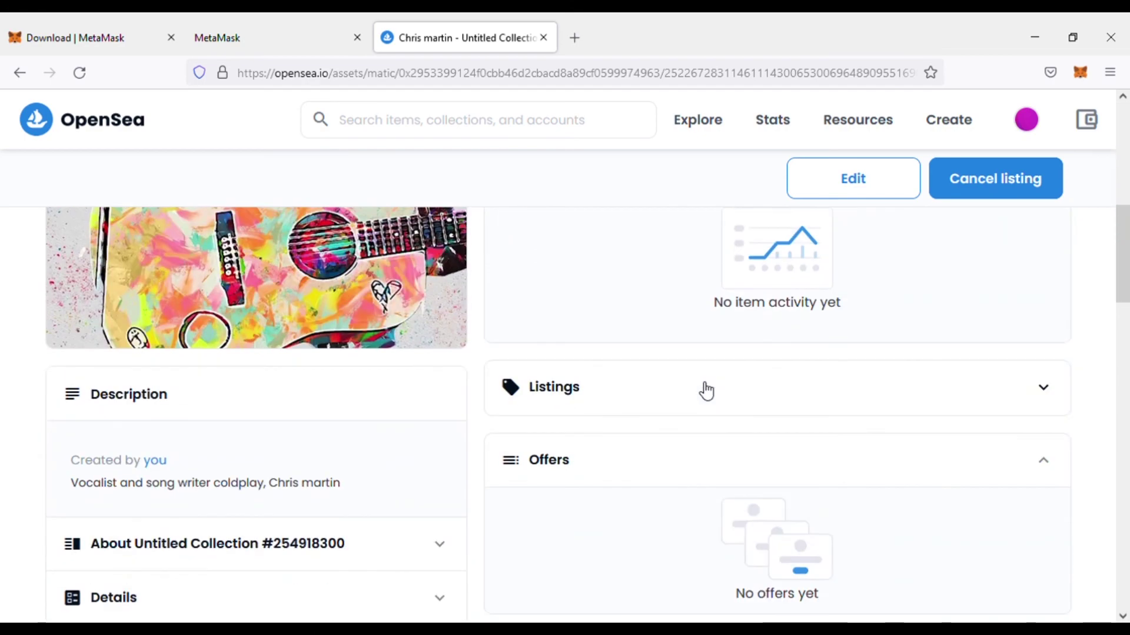
# Open the creator's profile from the item page and review the created items.
pyautogui.scroll(2, 646, 394)
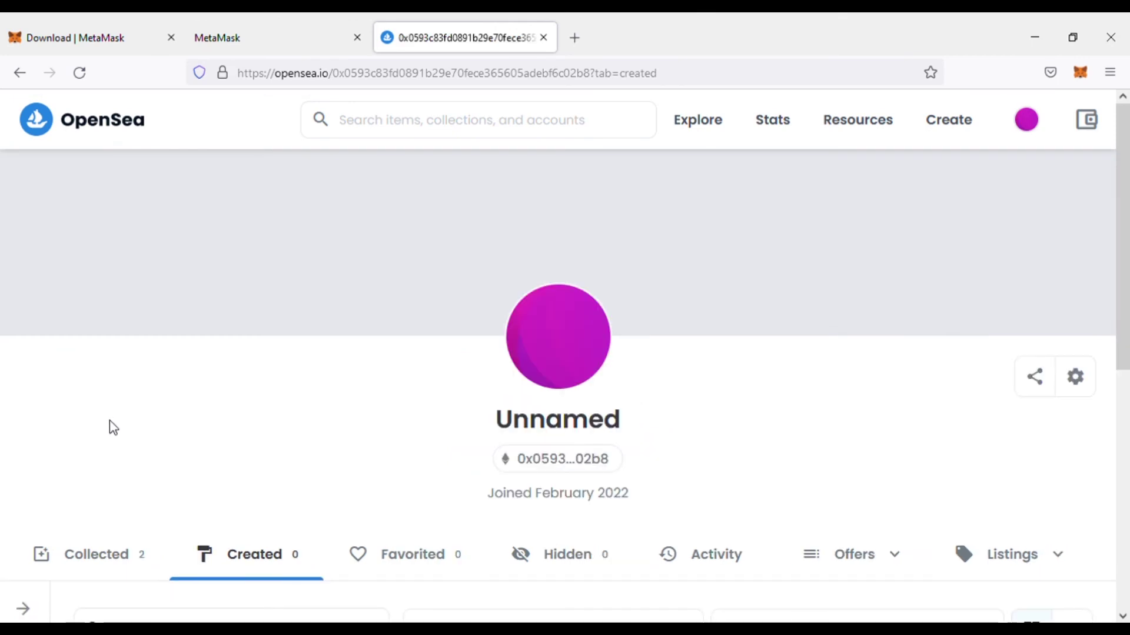
pyautogui.scroll(-5, 109, 420)
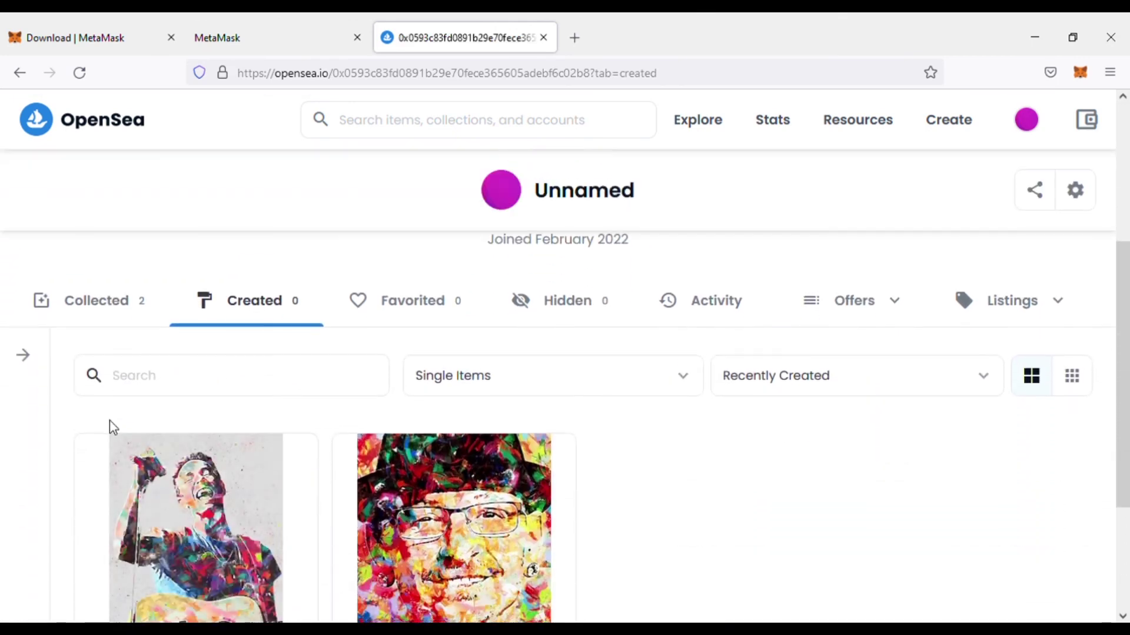
pyautogui.scroll(-1, 111, 428)
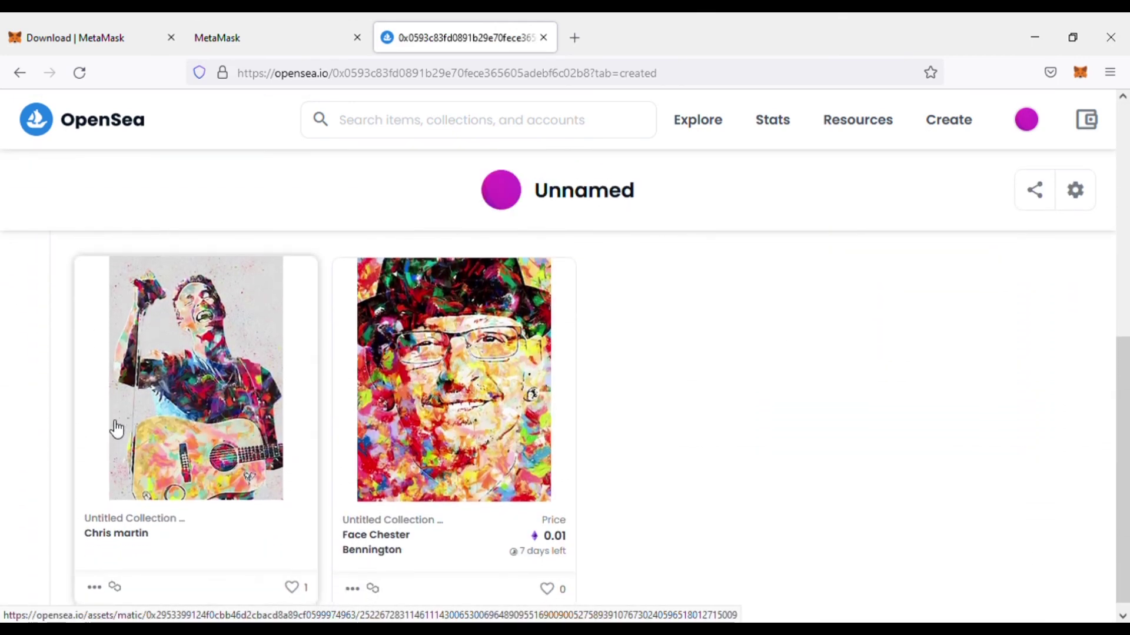